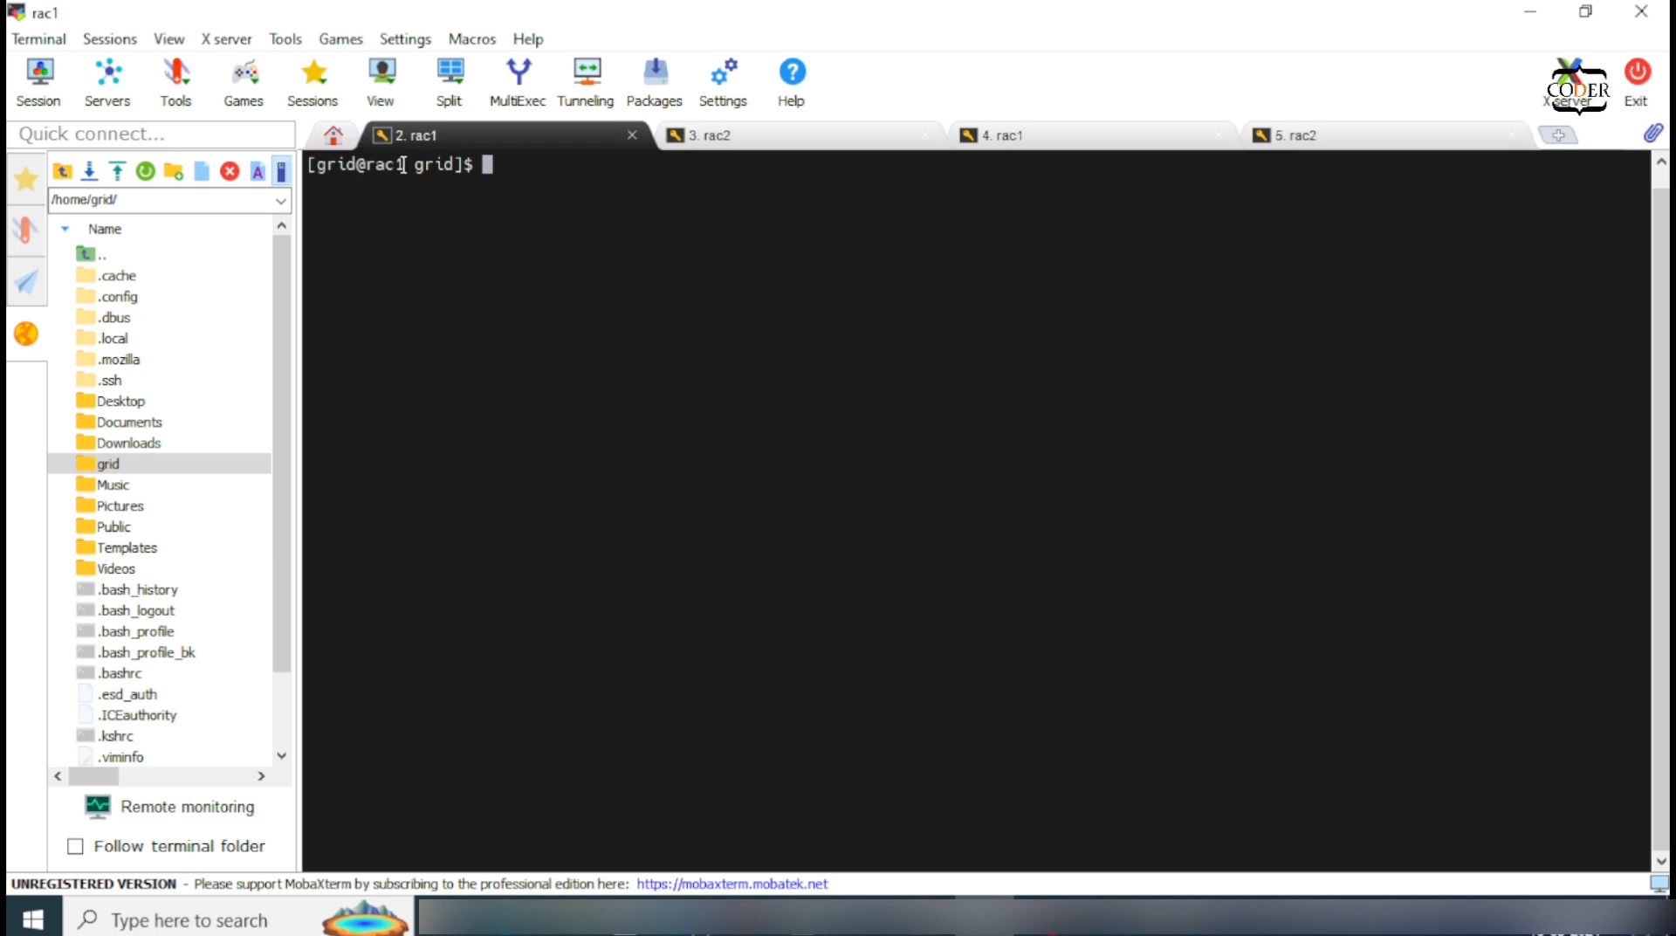
Step: List the grid software folder contents with ls -lrth
{"action": "left_click_drag", "start_coordinate": [402, 164], "coordinate": [317, 164]}
{"action": "left_click", "coordinate": [439, 247]}
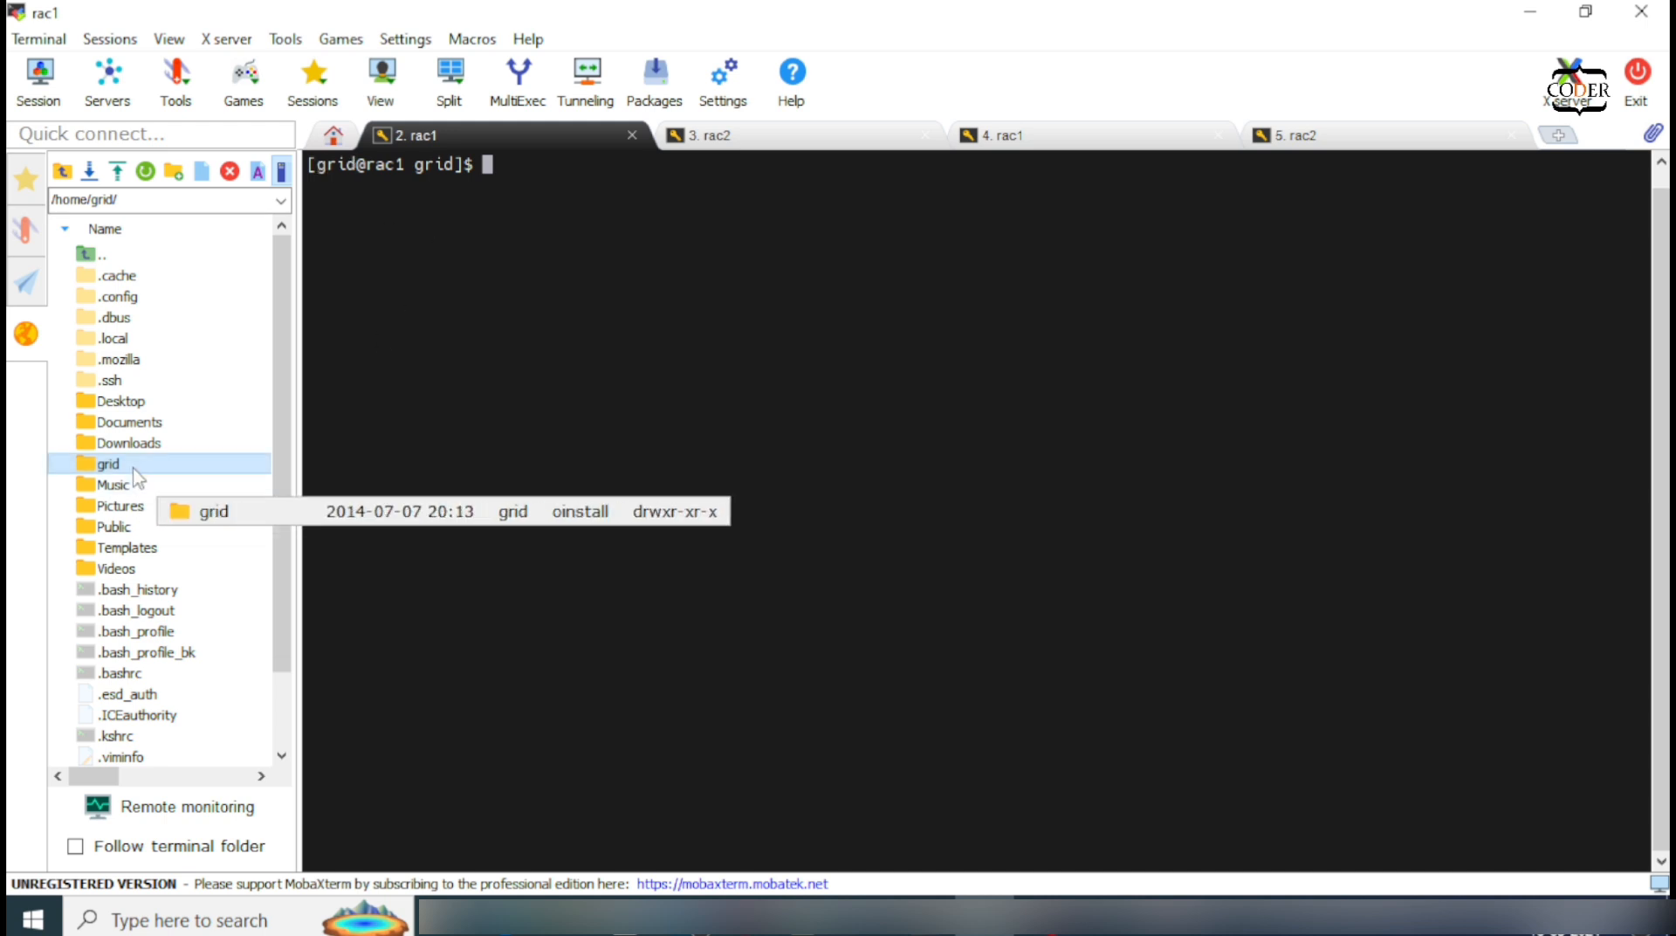
{"action": "scroll", "coordinate": [135, 476], "scroll_direction": "down", "scroll_amount": 2}
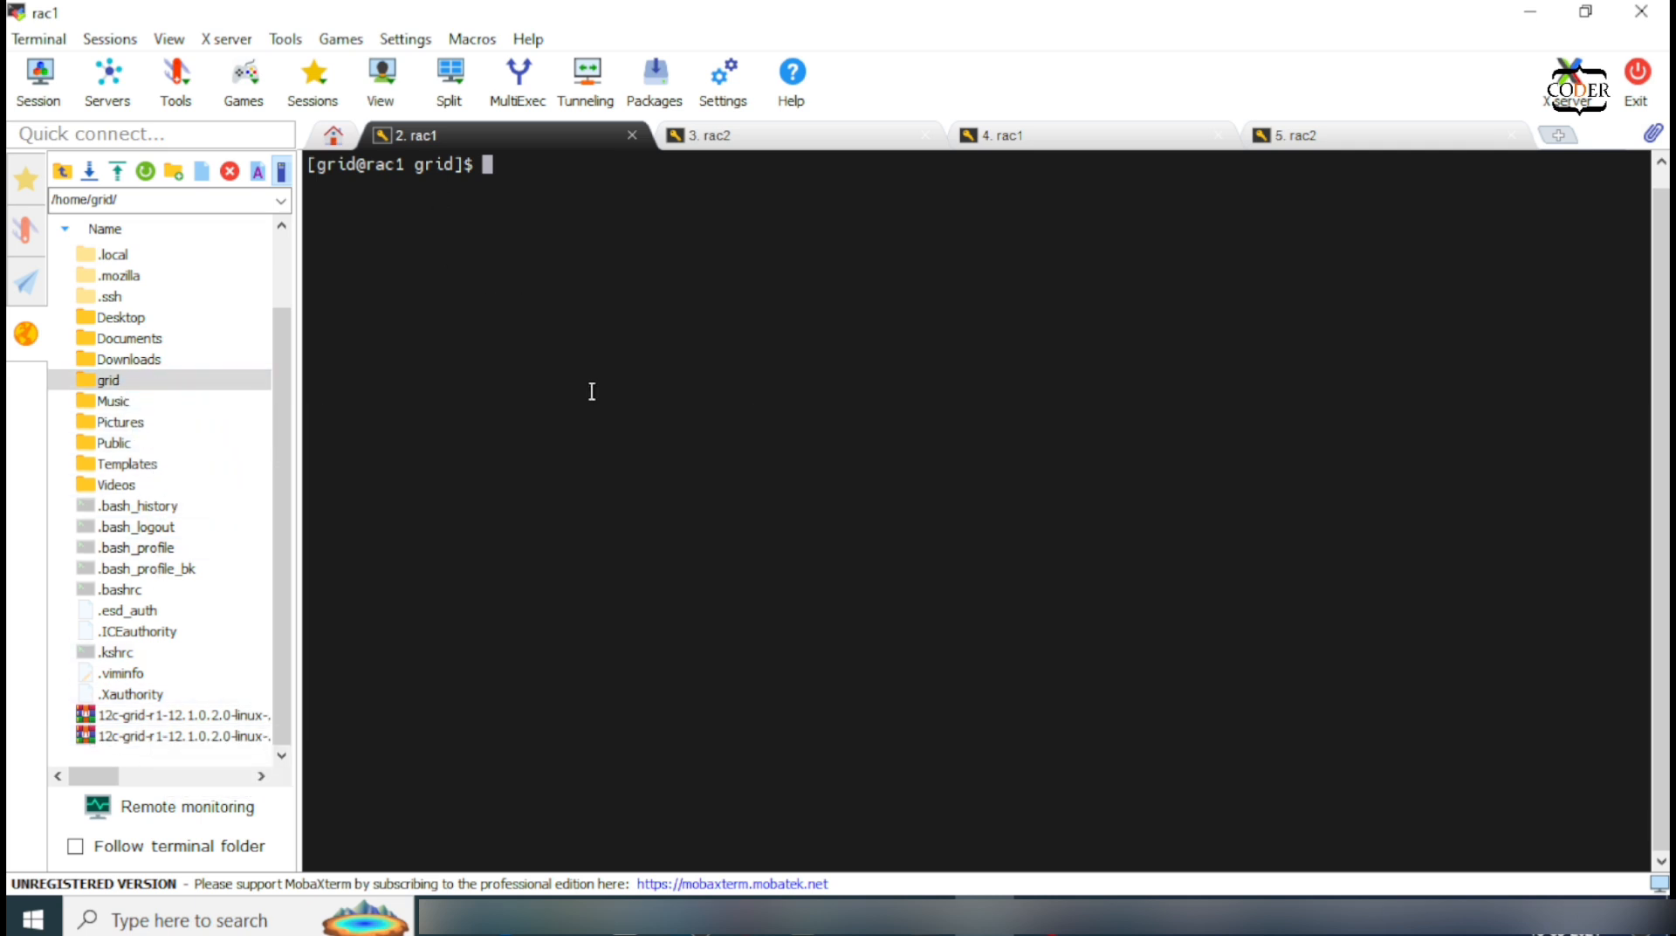
{"action": "type", "text": "ls -lrth"}
{"action": "key", "text": "Return"}
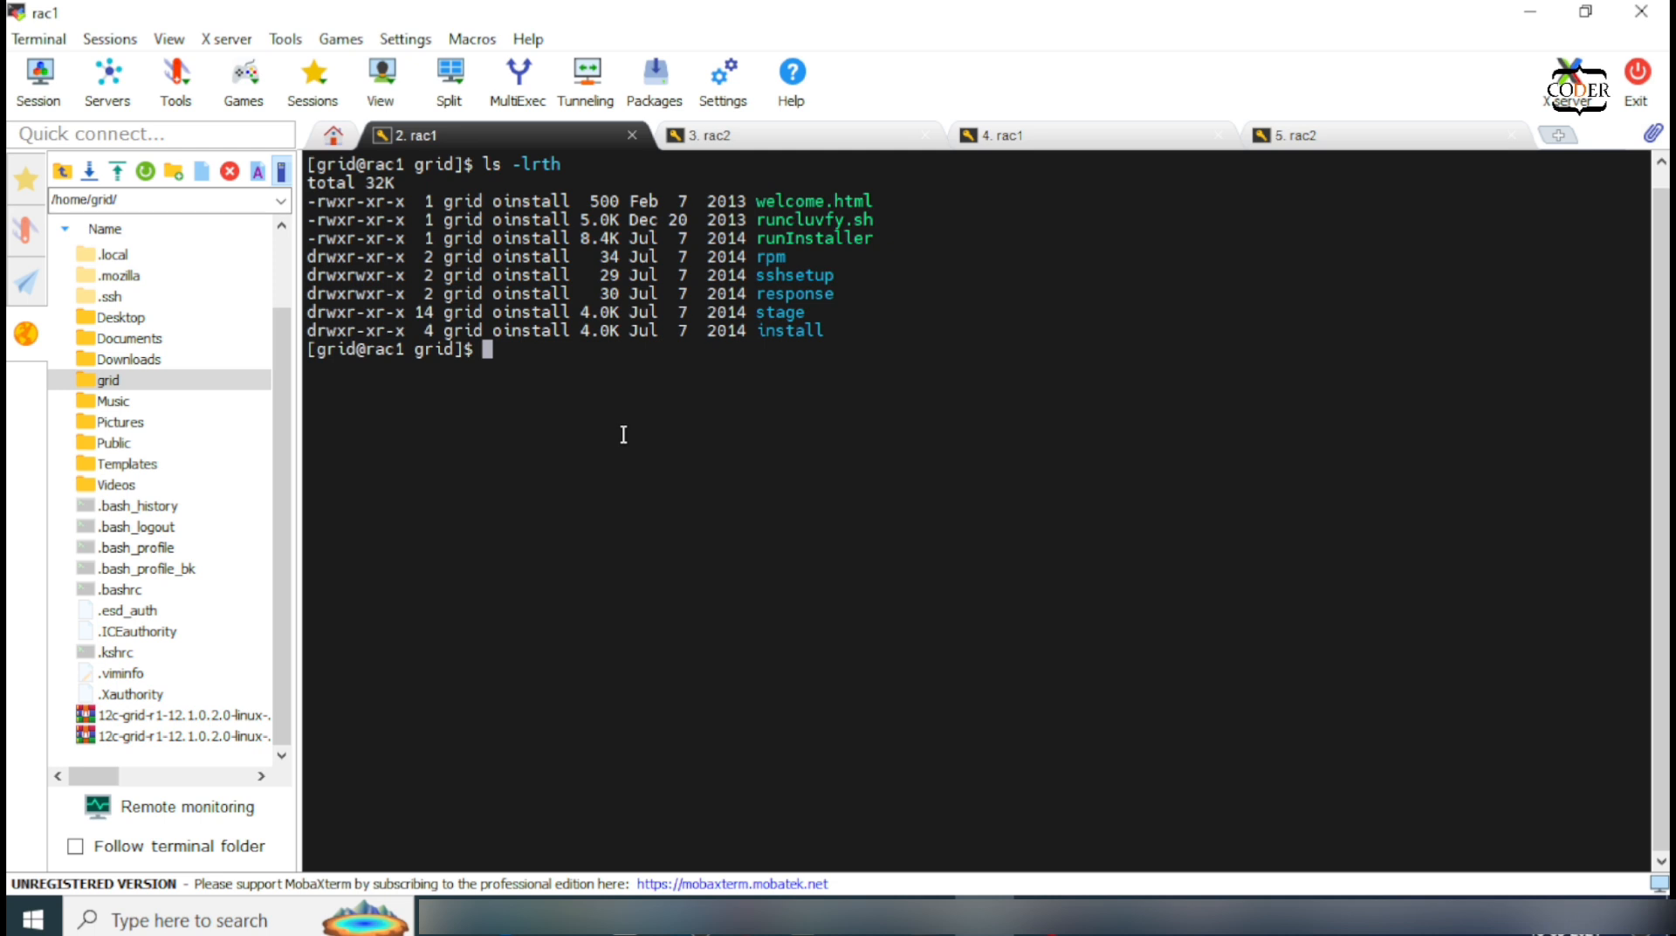
Step: Launch ./runInstaller and let it pass the temp space, swap and display checks
{"action": "double_click", "coordinate": [842, 236]}
{"action": "left_click", "coordinate": [830, 402]}
{"action": "type", "text": "./runI"}
{"action": "key", "text": "Tab"}
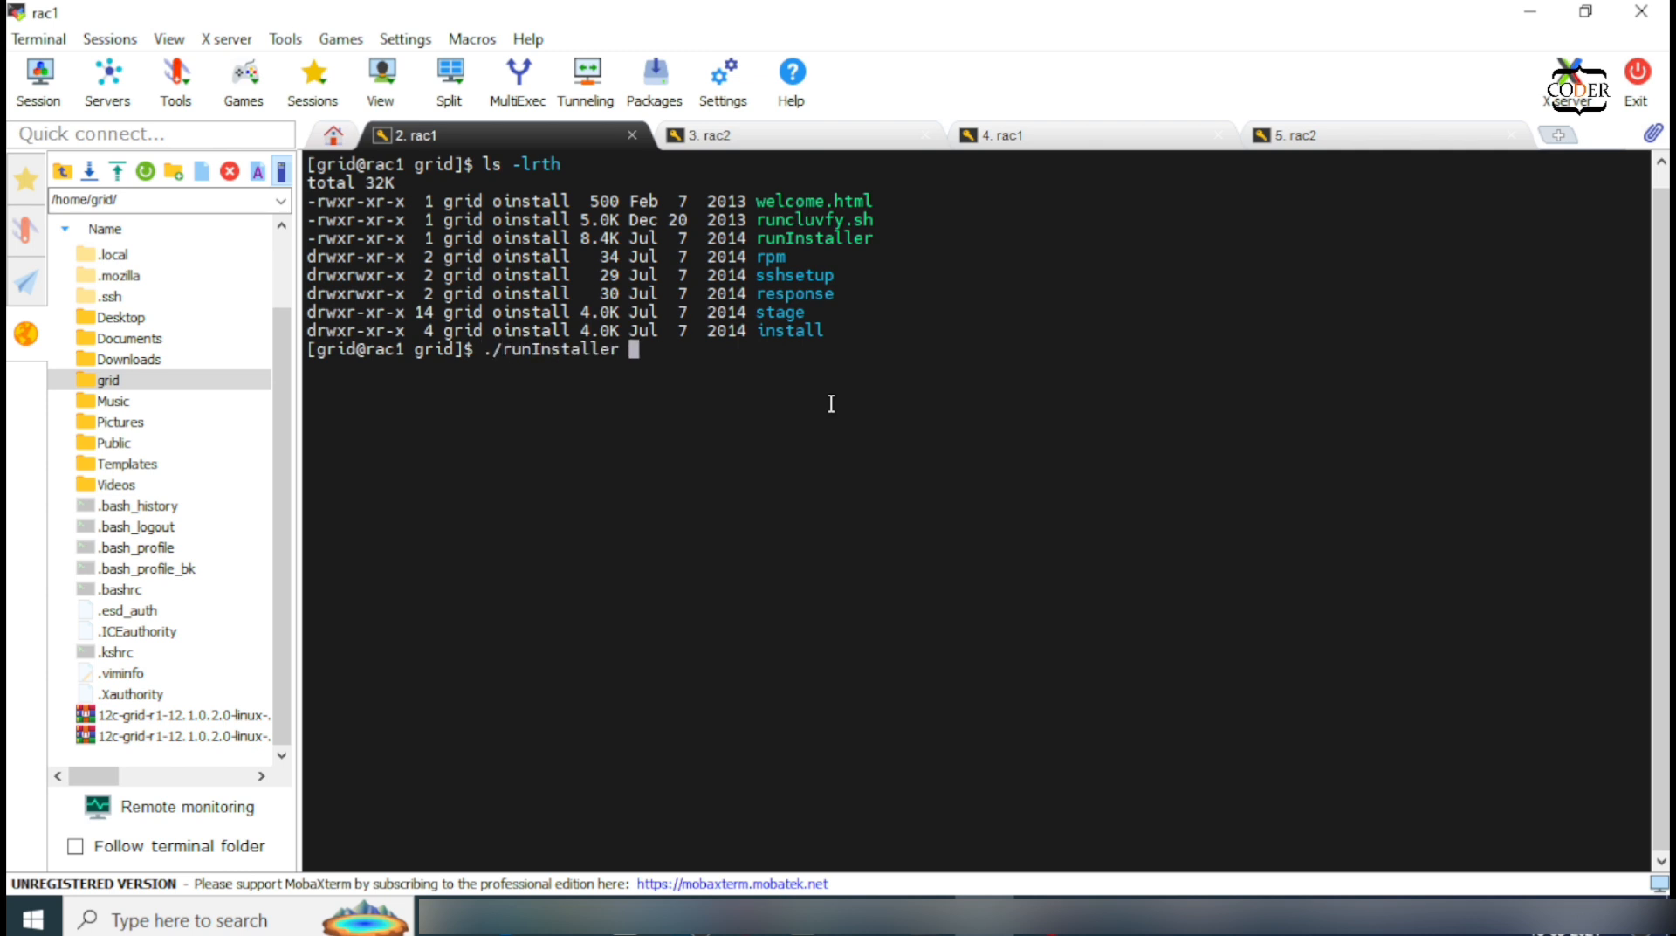
{"action": "key", "text": "Return"}
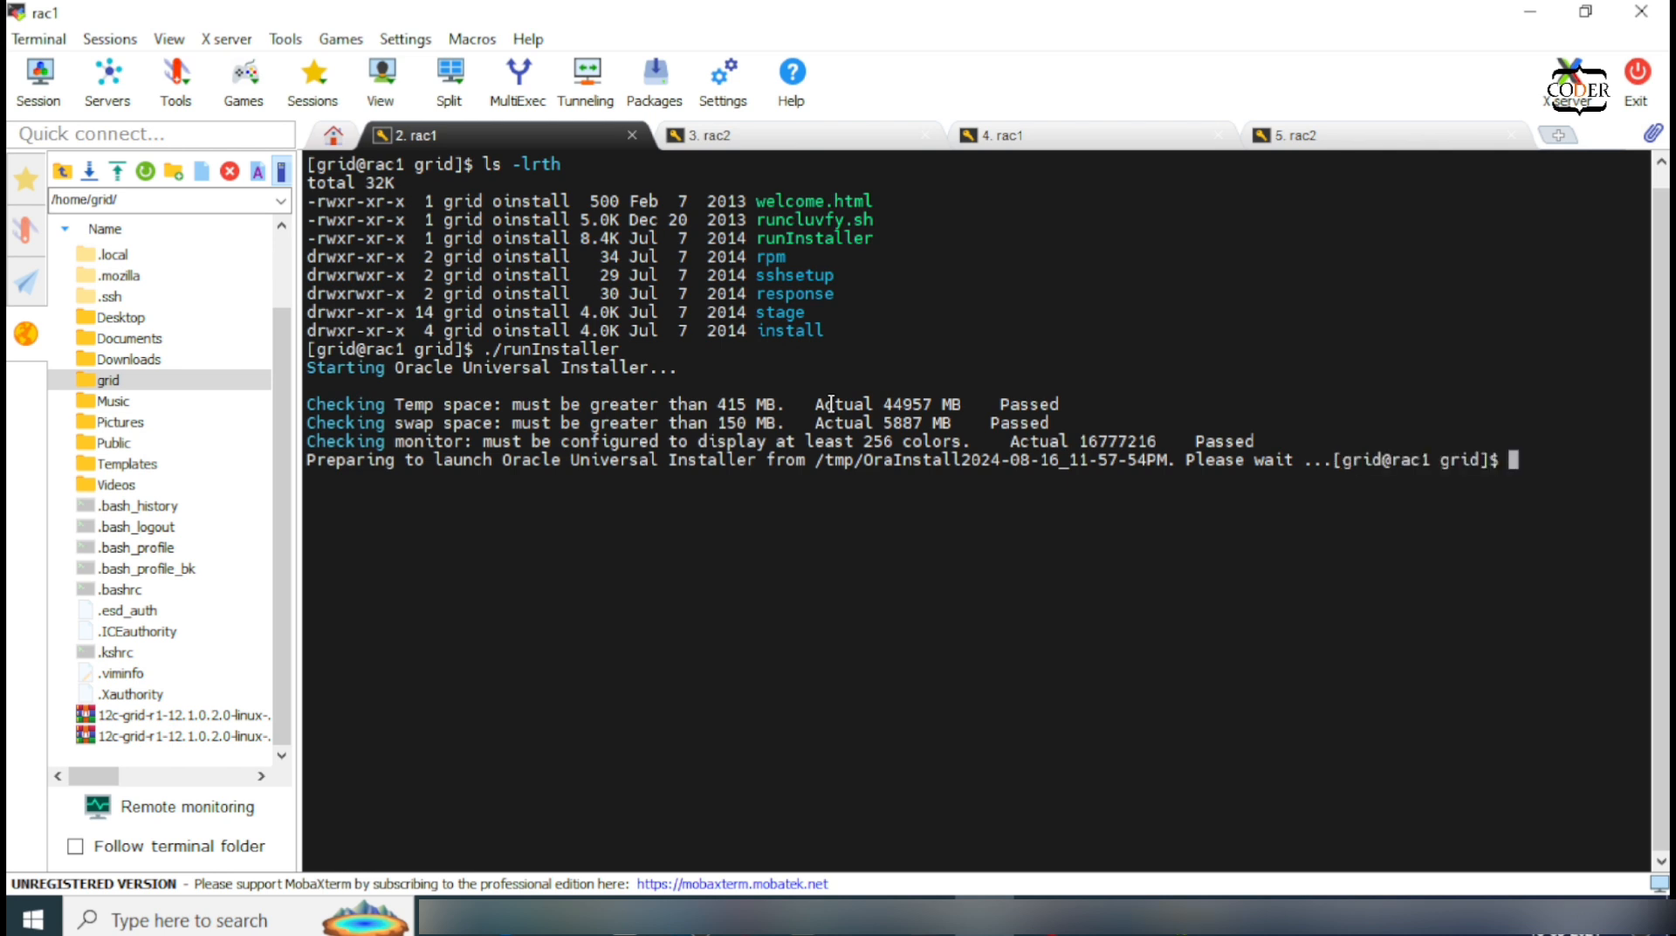
{"action": "key", "text": "Return"}
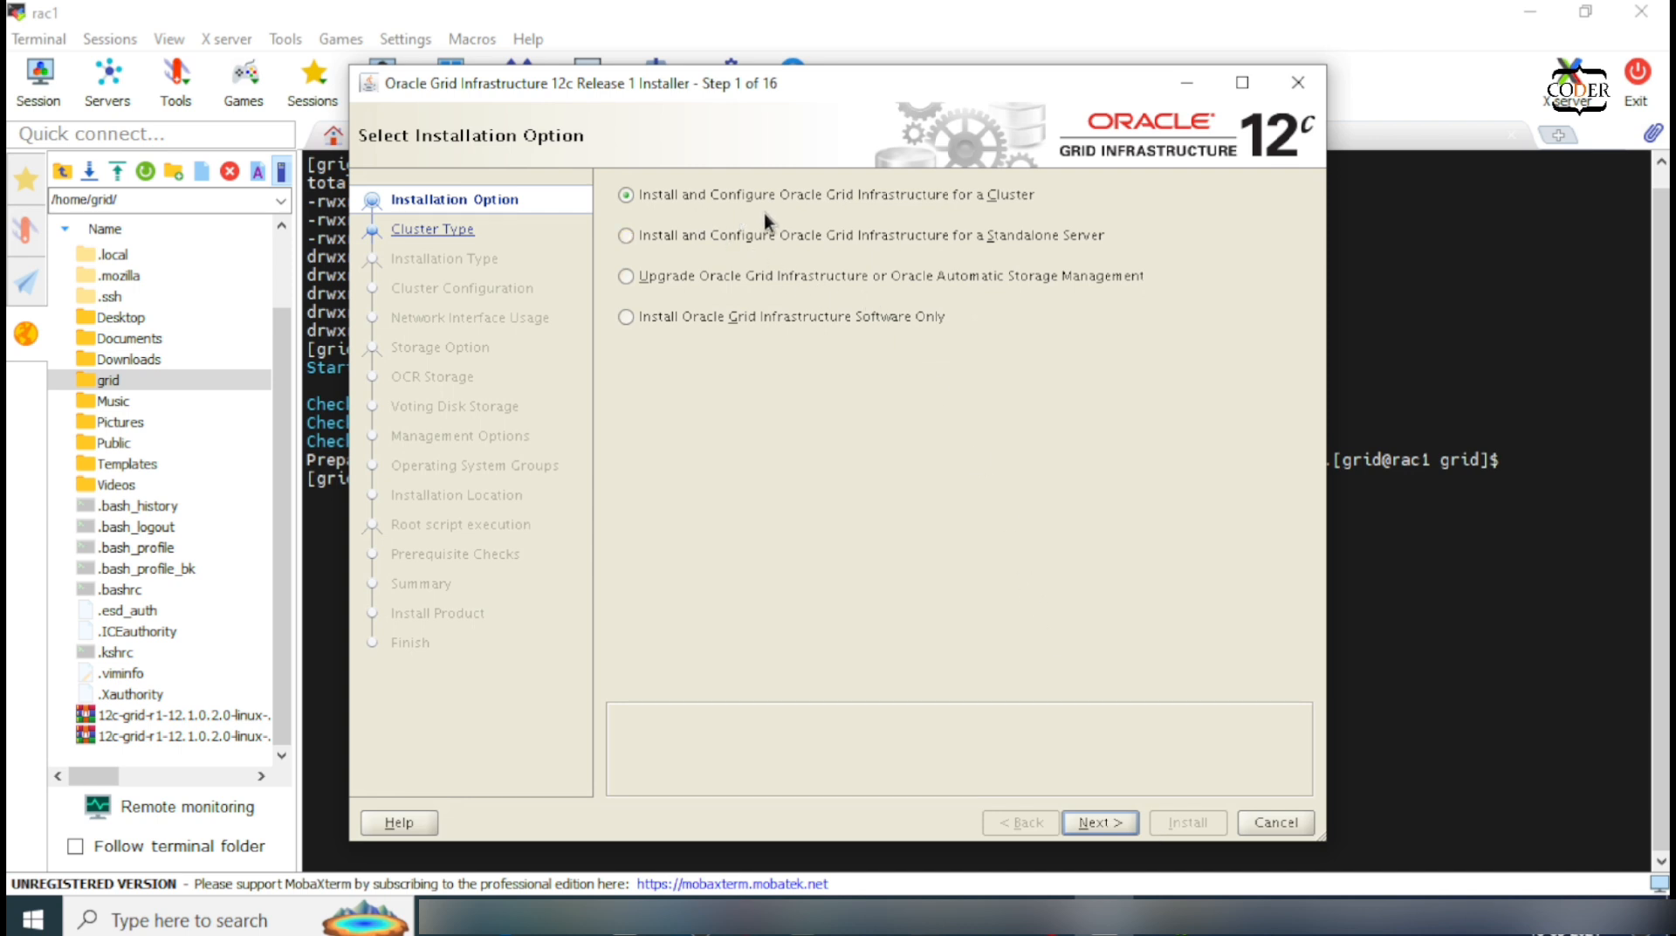
Step: Choose 'Install and Configure for a Cluster', keep Standard cluster, and pick Advanced Installation
{"action": "left_click", "coordinate": [817, 210]}
{"action": "left_click", "coordinate": [1100, 815]}
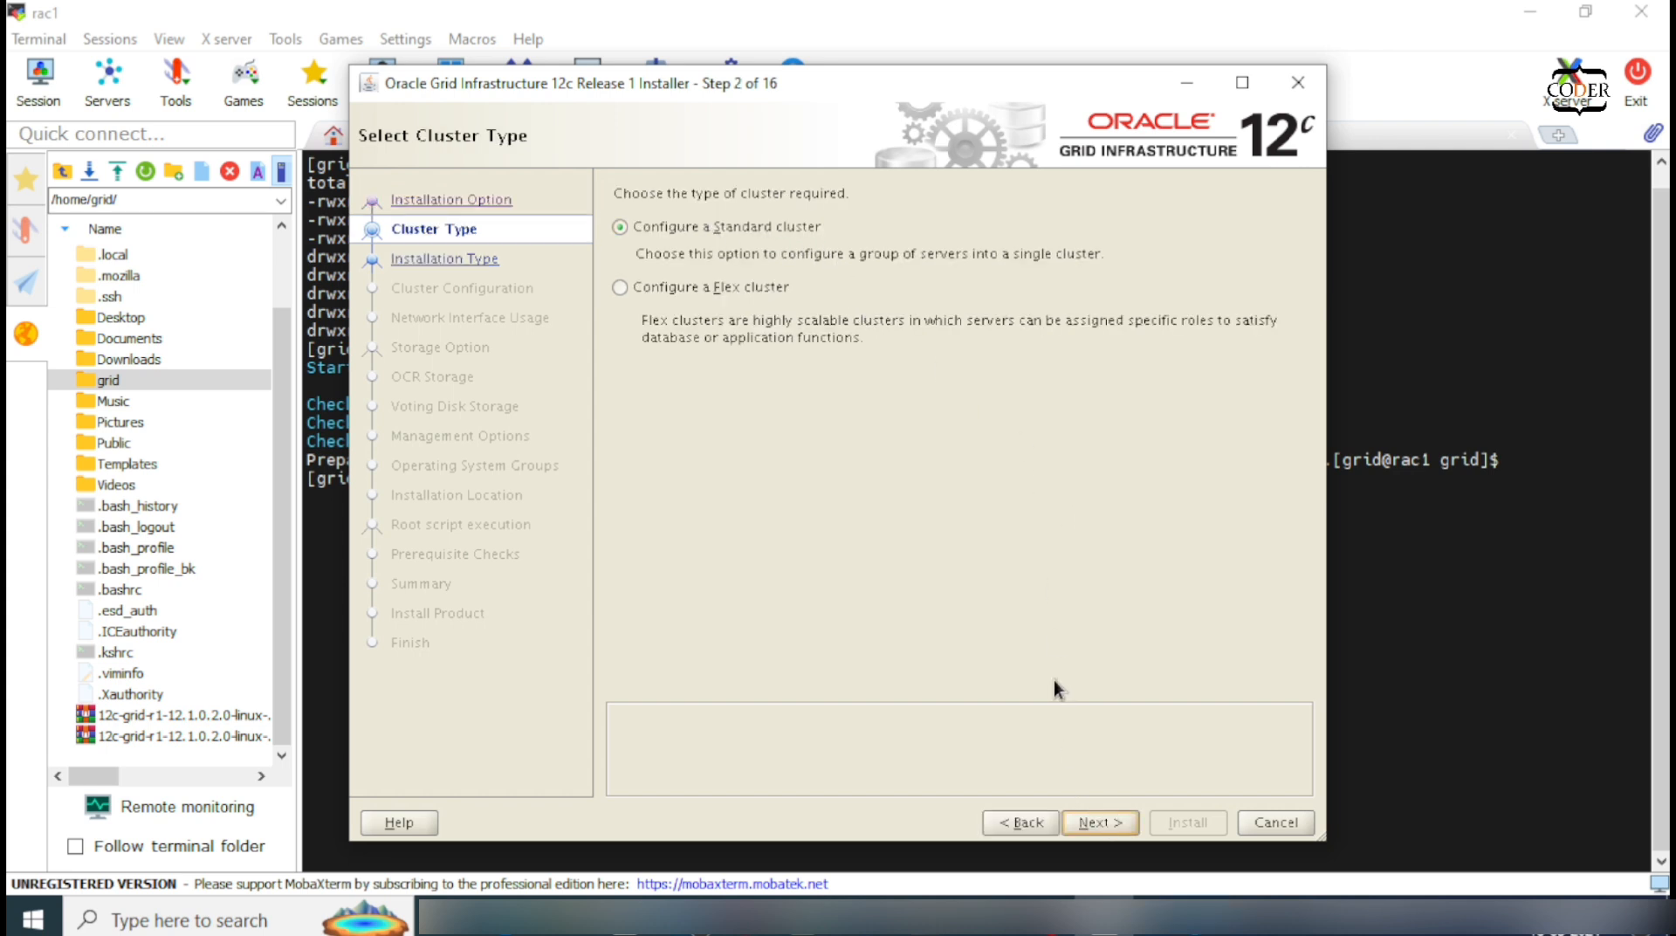
{"action": "left_click", "coordinate": [1098, 824]}
{"action": "left_click", "coordinate": [688, 259]}
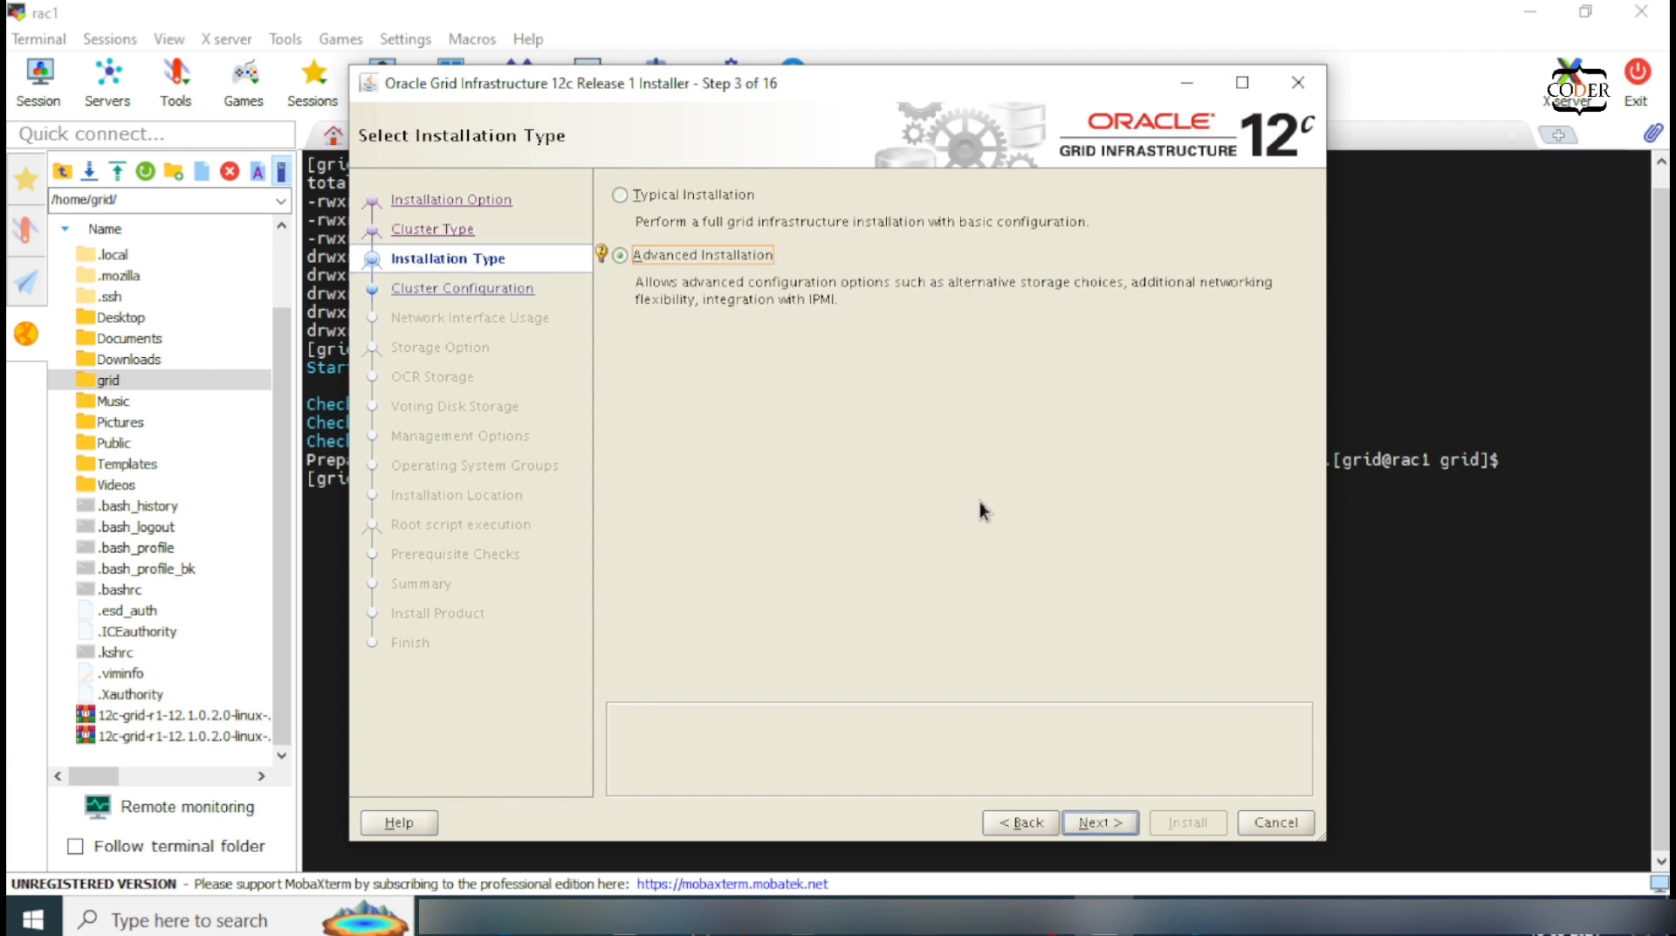
{"action": "left_click", "coordinate": [1107, 817]}
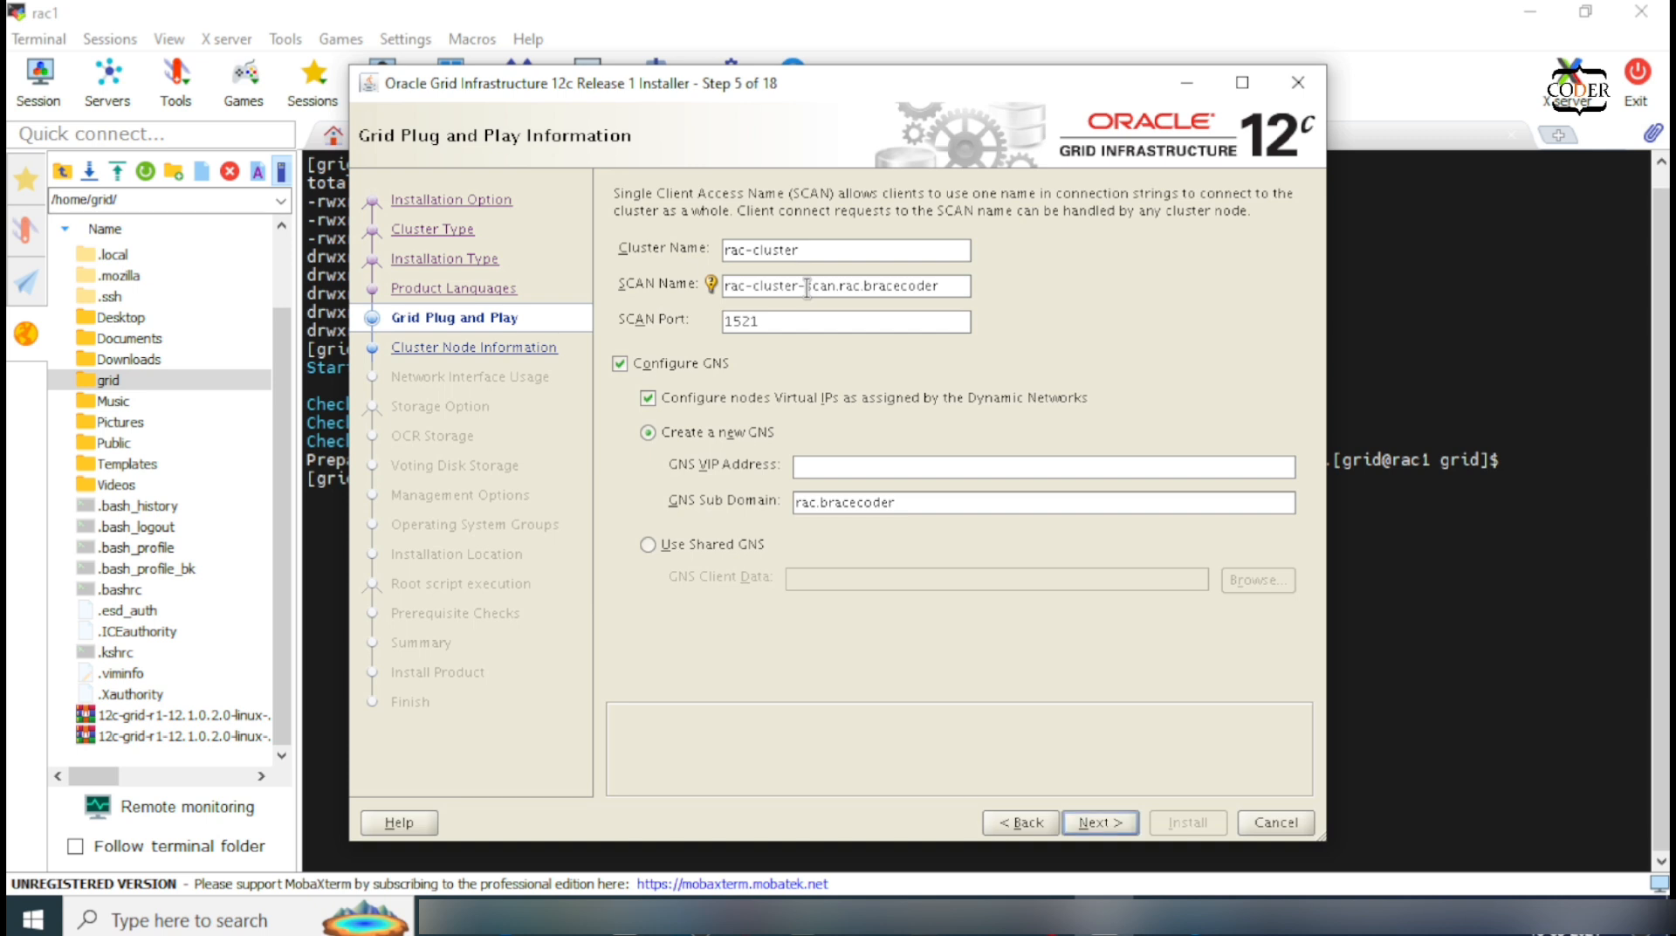
Step: Change the cluster name to rac and the SCAN name to rac-scan.bracecoder, with GNS unchecked
{"action": "left_click_drag", "start_coordinate": [807, 289], "coordinate": [746, 246]}
{"action": "key", "text": "BackSpace"}
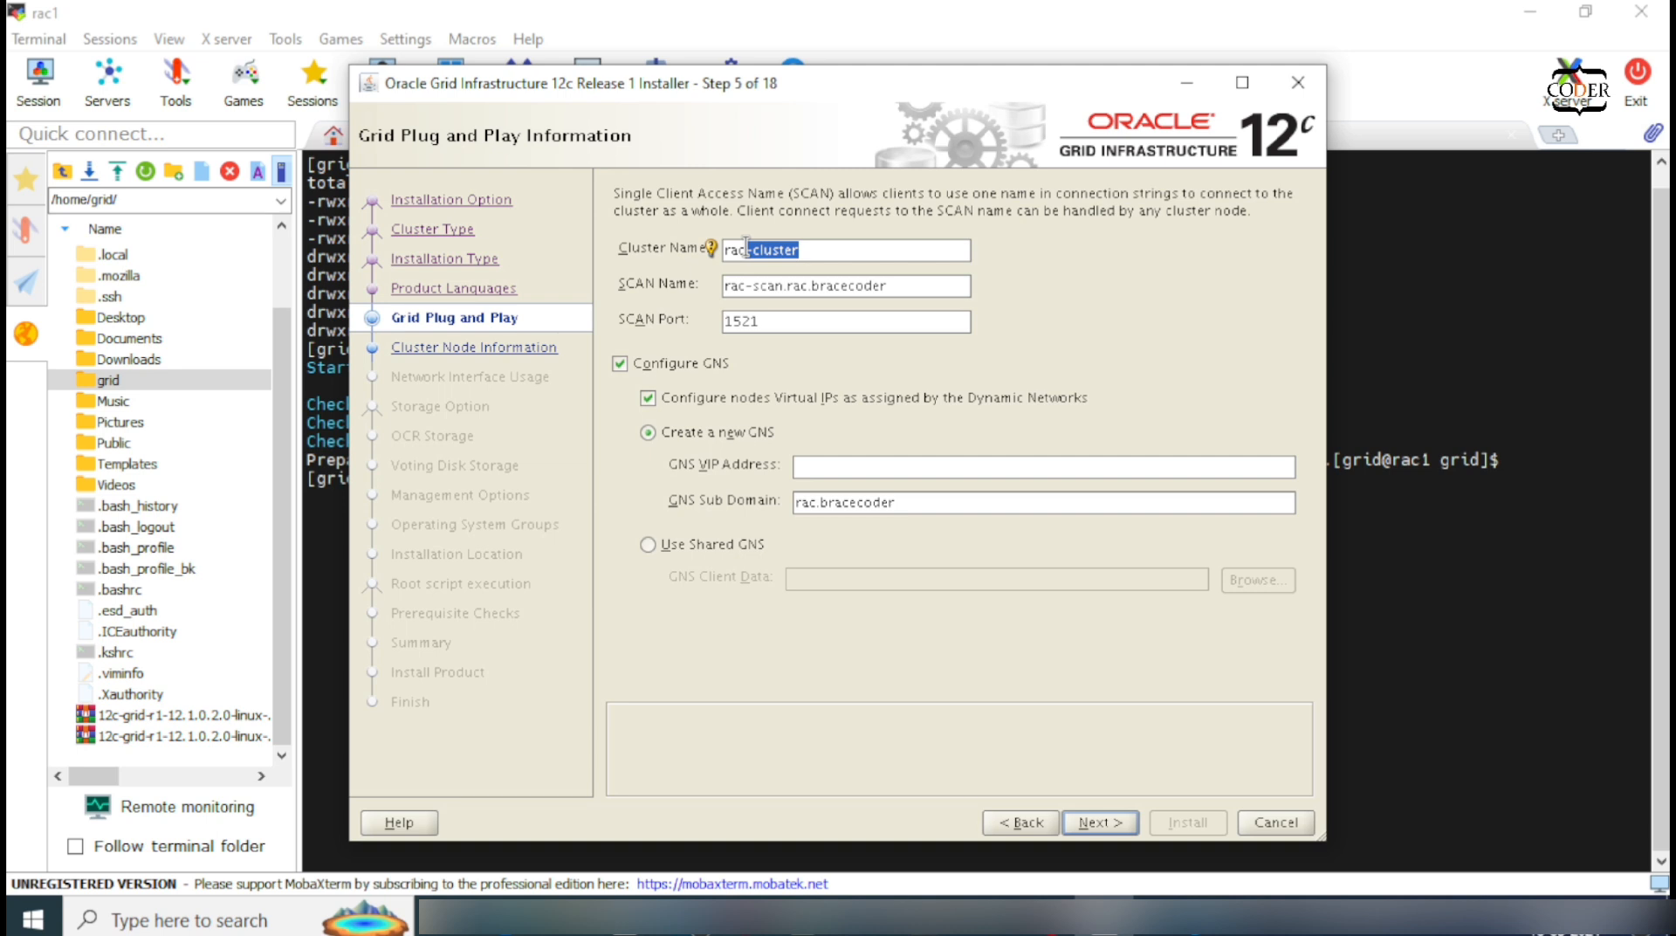
{"action": "key", "text": "BackSpace"}
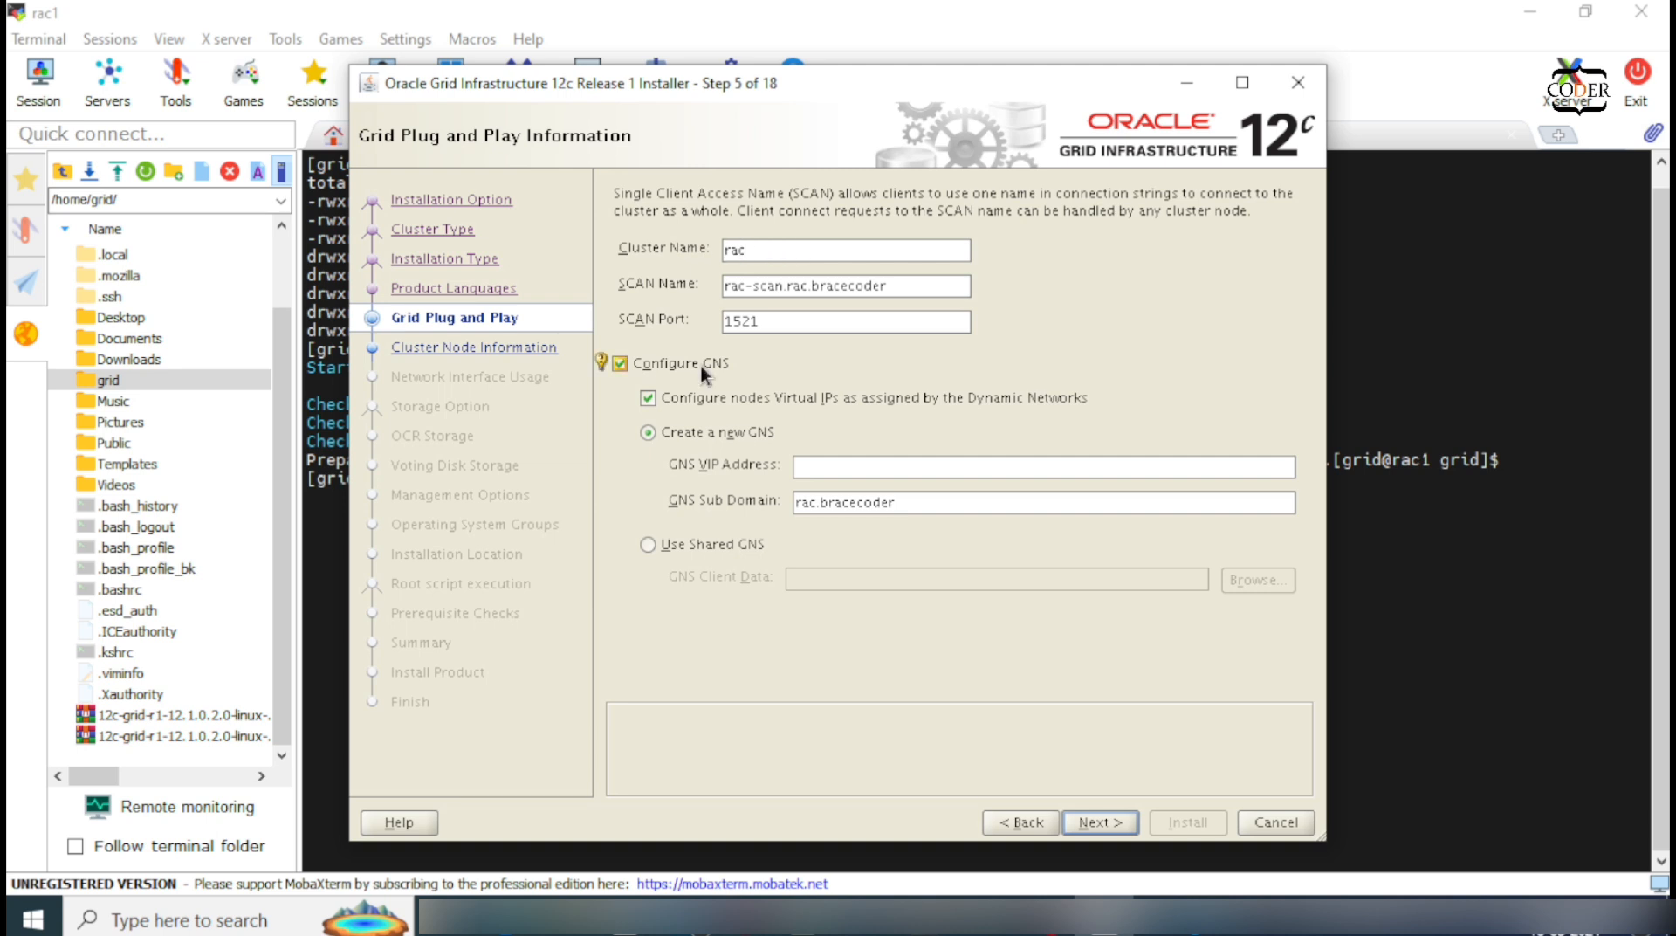
{"action": "left_click", "coordinate": [703, 371]}
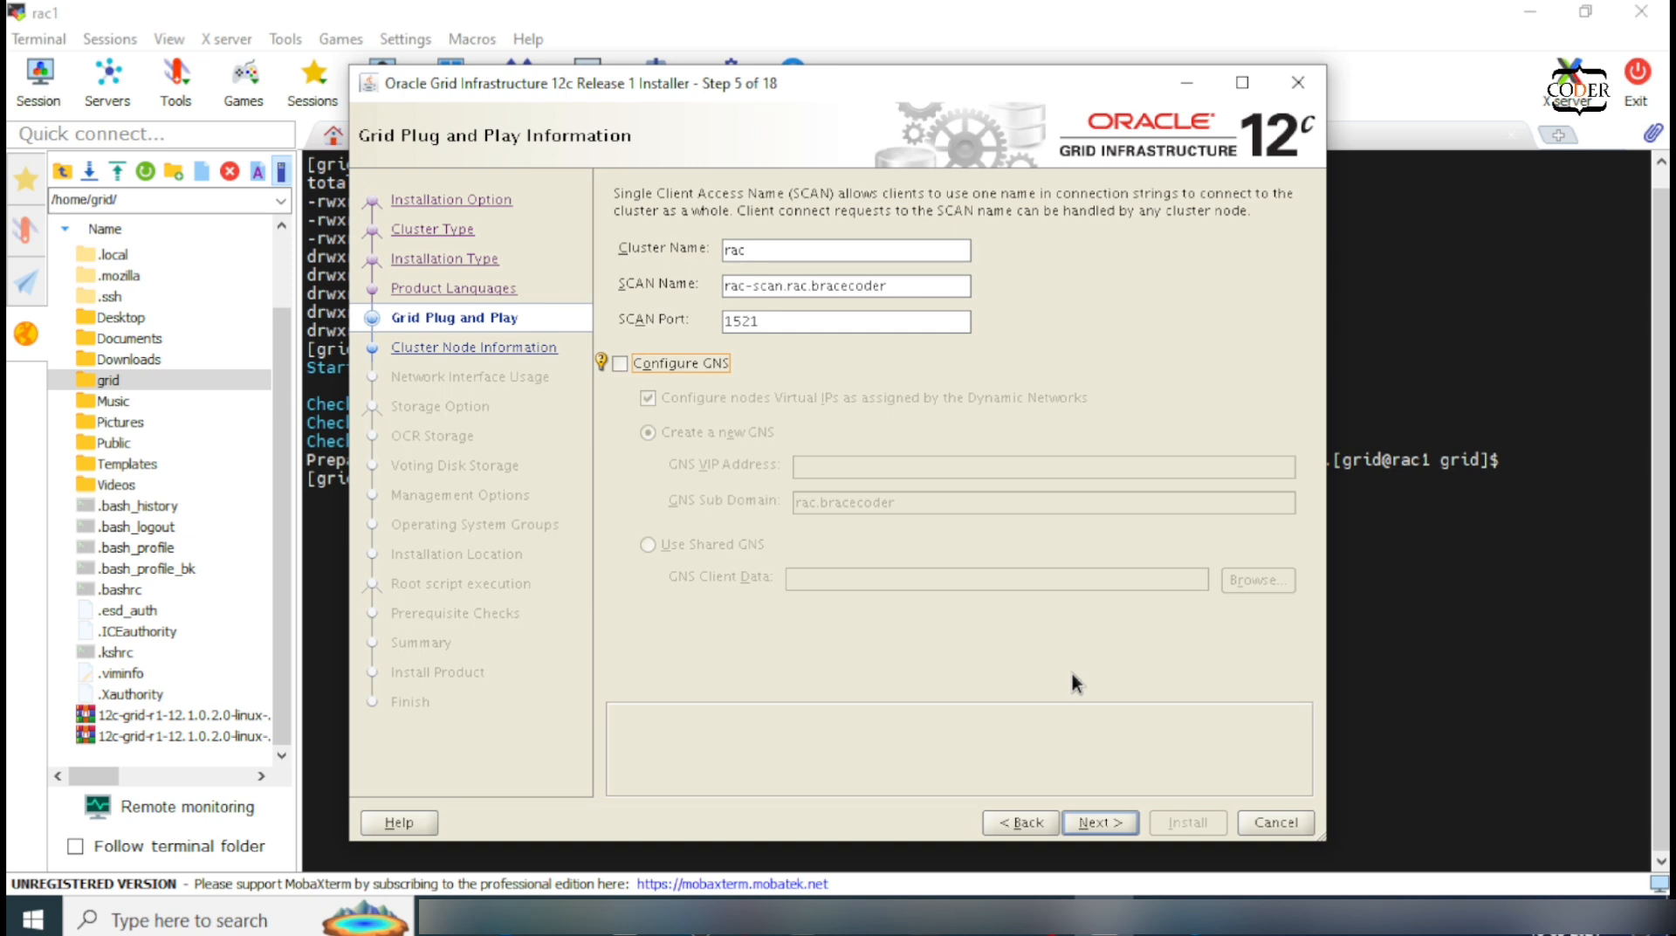
{"action": "left_click_drag", "start_coordinate": [811, 289], "coordinate": [799, 289]}
{"action": "left_click", "coordinate": [806, 287]}
{"action": "key", "text": "BackSpace"}
{"action": "key", "text": "BackSpace"}
{"action": "key", "text": "BackSpace"}
{"action": "key", "text": "BackSpace"}
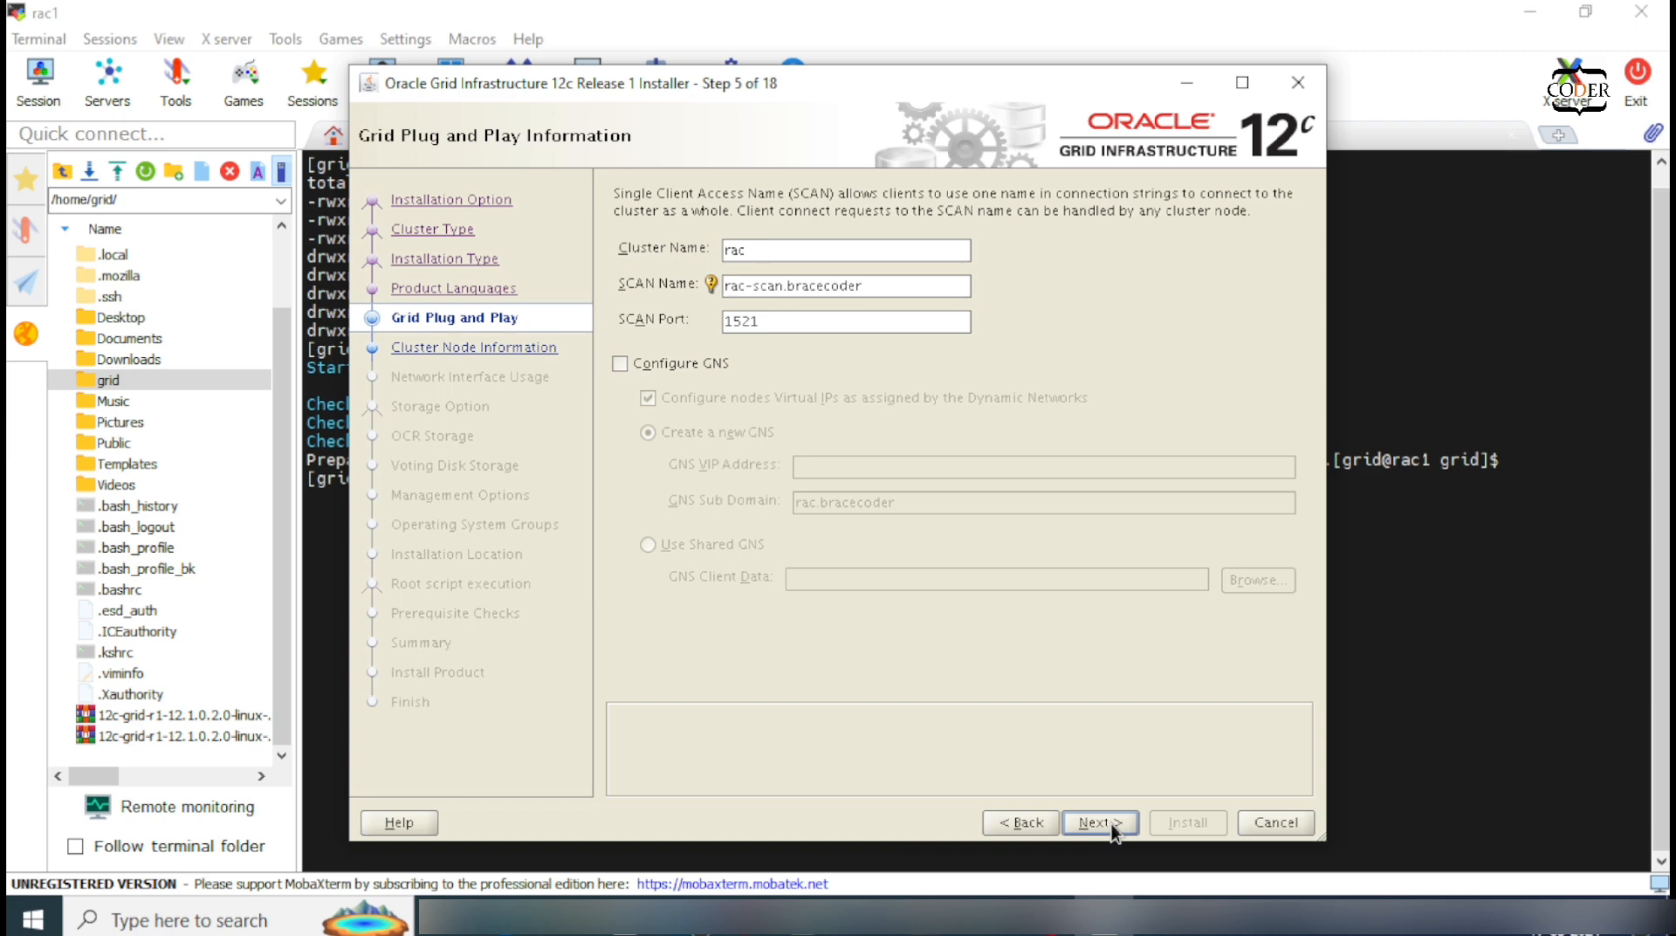
{"action": "left_click", "coordinate": [1112, 829]}
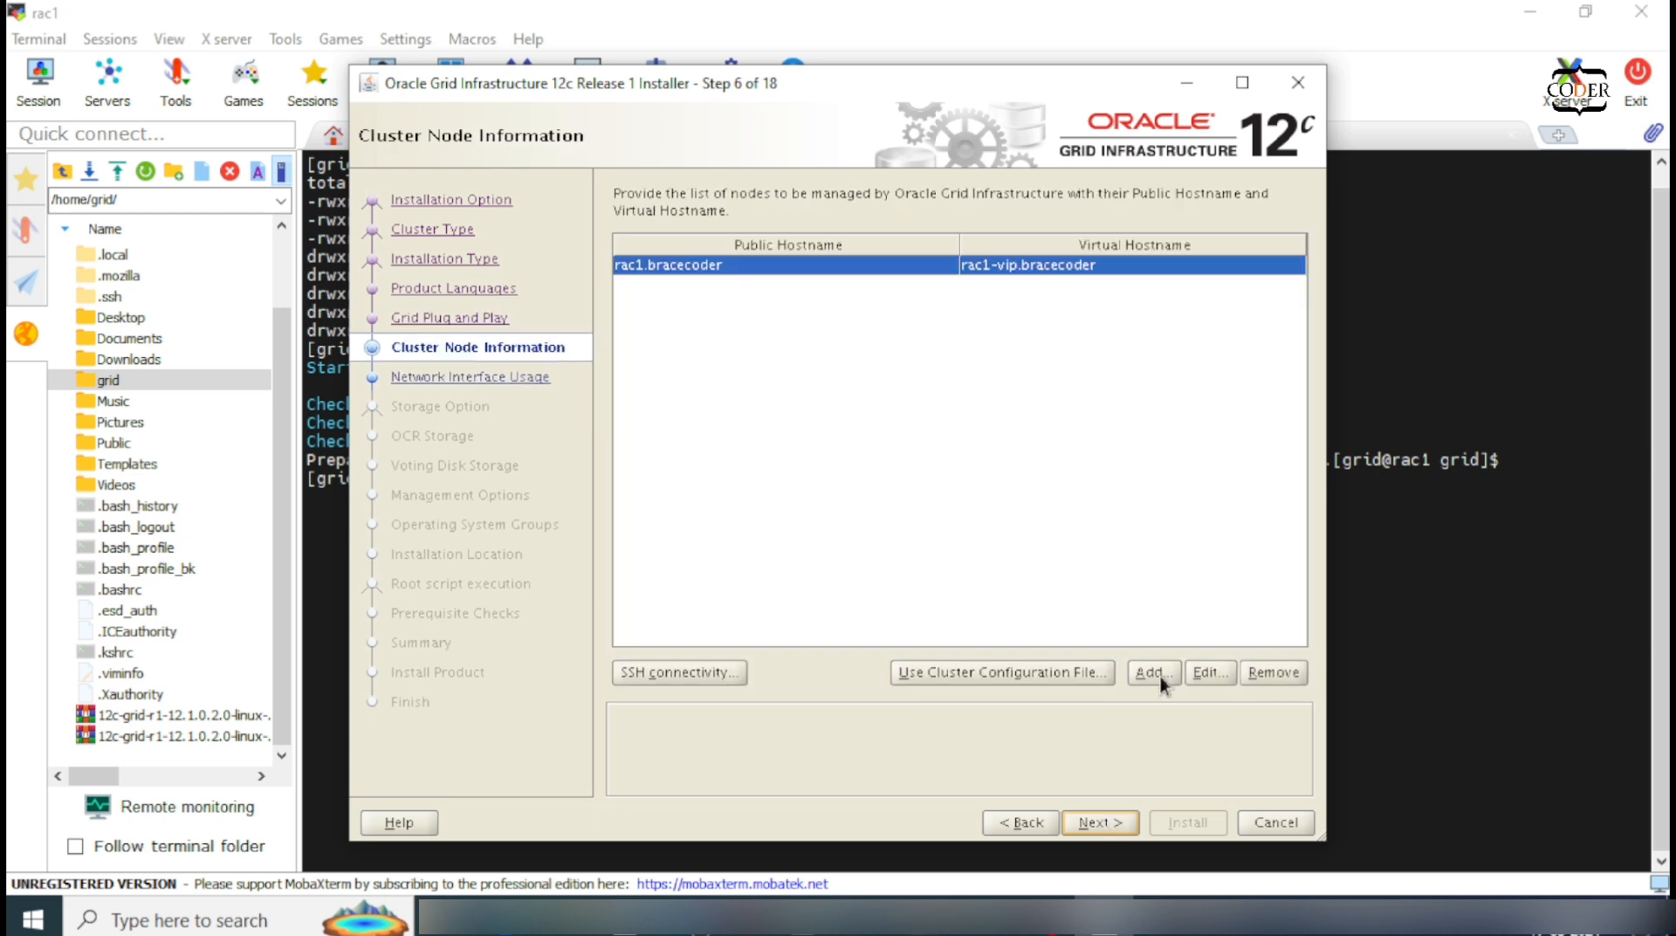
Step: Add node rac2.bracecoder with virtual hostname rac2-vip.bracecoder
{"action": "left_click", "coordinate": [1159, 679]}
{"action": "left_click_drag", "start_coordinate": [281, 24], "coordinate": [860, 365]}
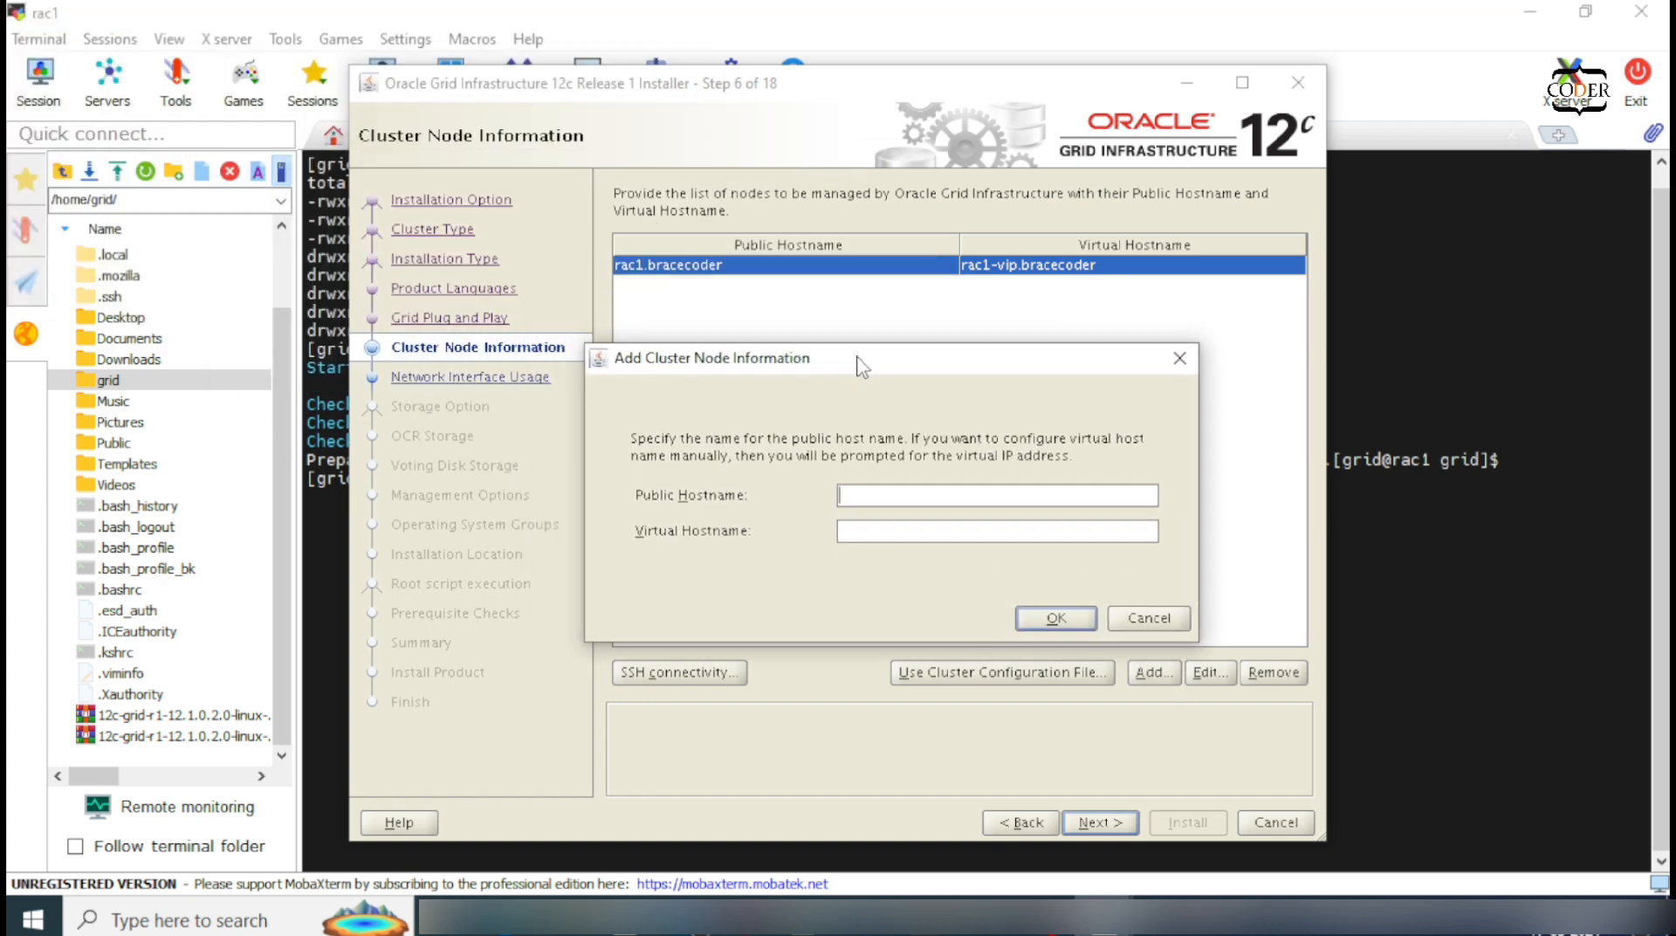
{"action": "type", "text": "rac2.bra"}
{"action": "type", "text": "cecoder"}
{"action": "type", "text": "rac"}
{"action": "type", "text": "2"}
{"action": "type", "text": "-vip.brace"}
{"action": "type", "text": "coder"}
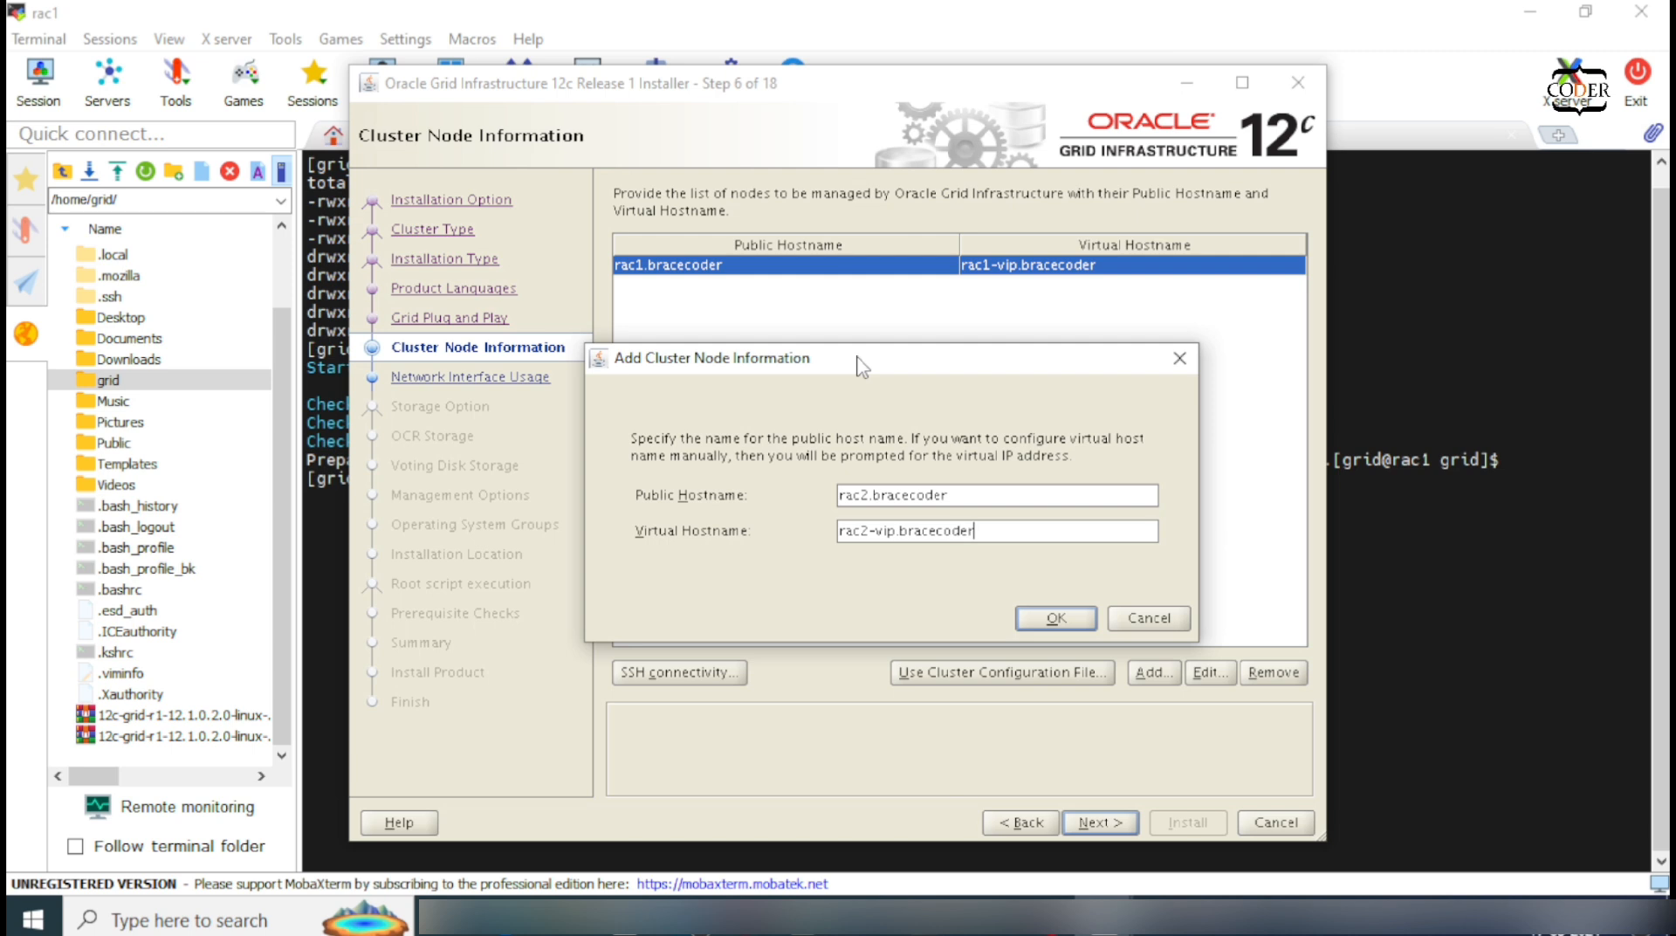
{"action": "left_click", "coordinate": [1057, 617]}
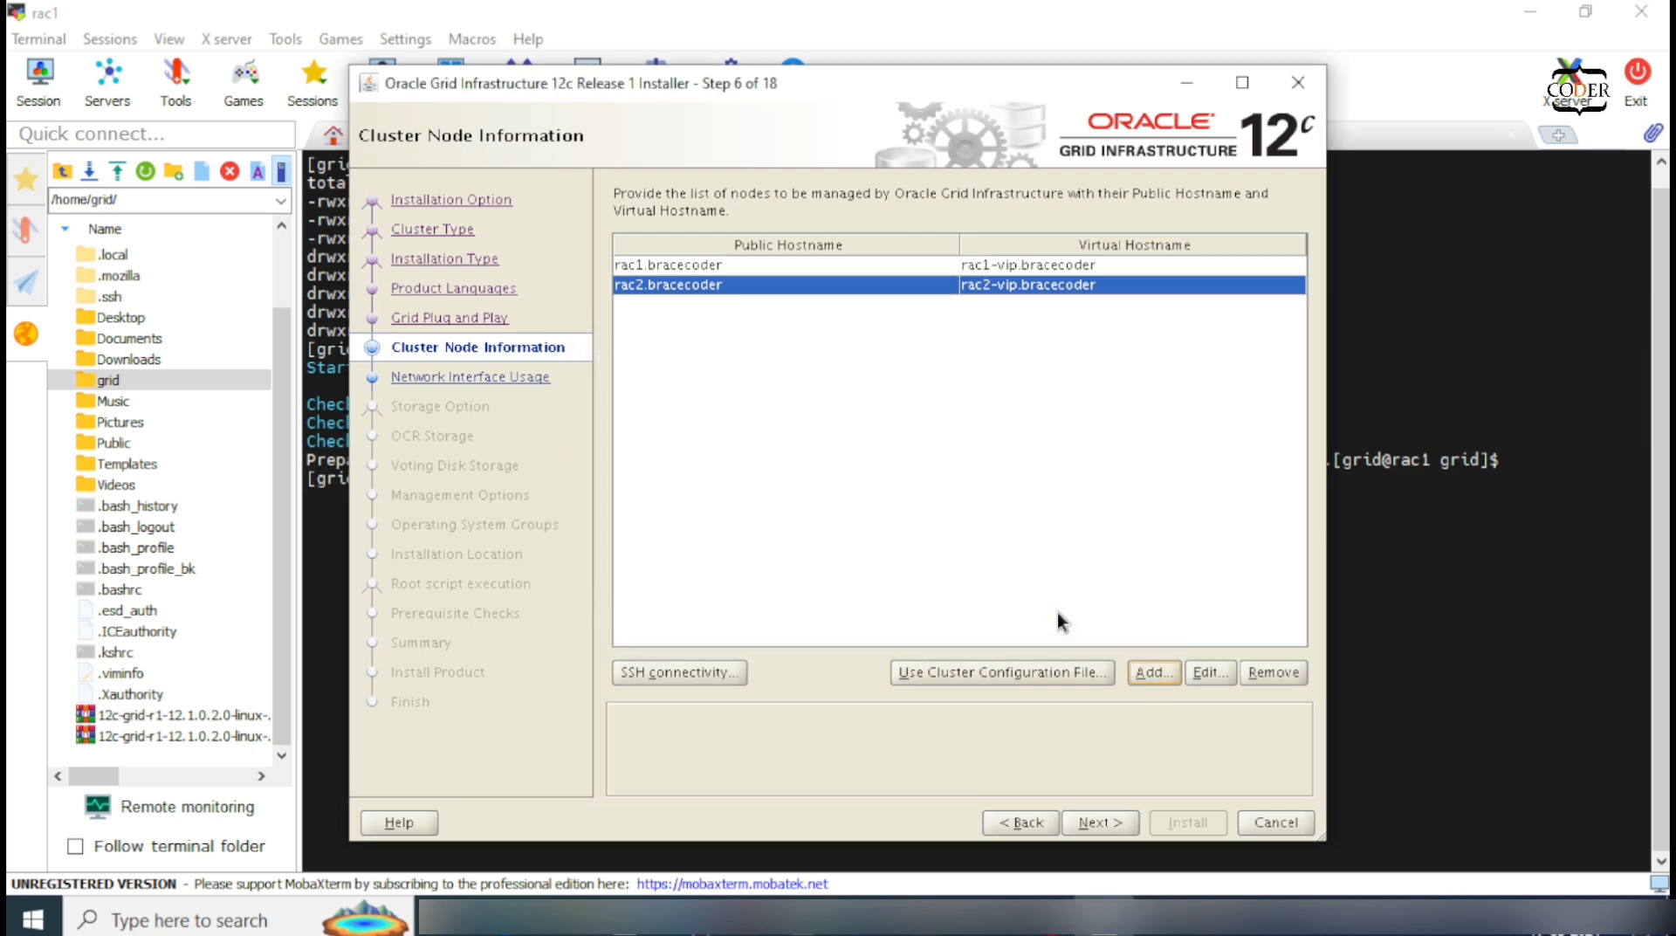
Step: Test SSH connectivity with the OS password, then dismiss the INS-40912 rac1-vip conflict error
{"action": "left_click", "coordinate": [712, 676]}
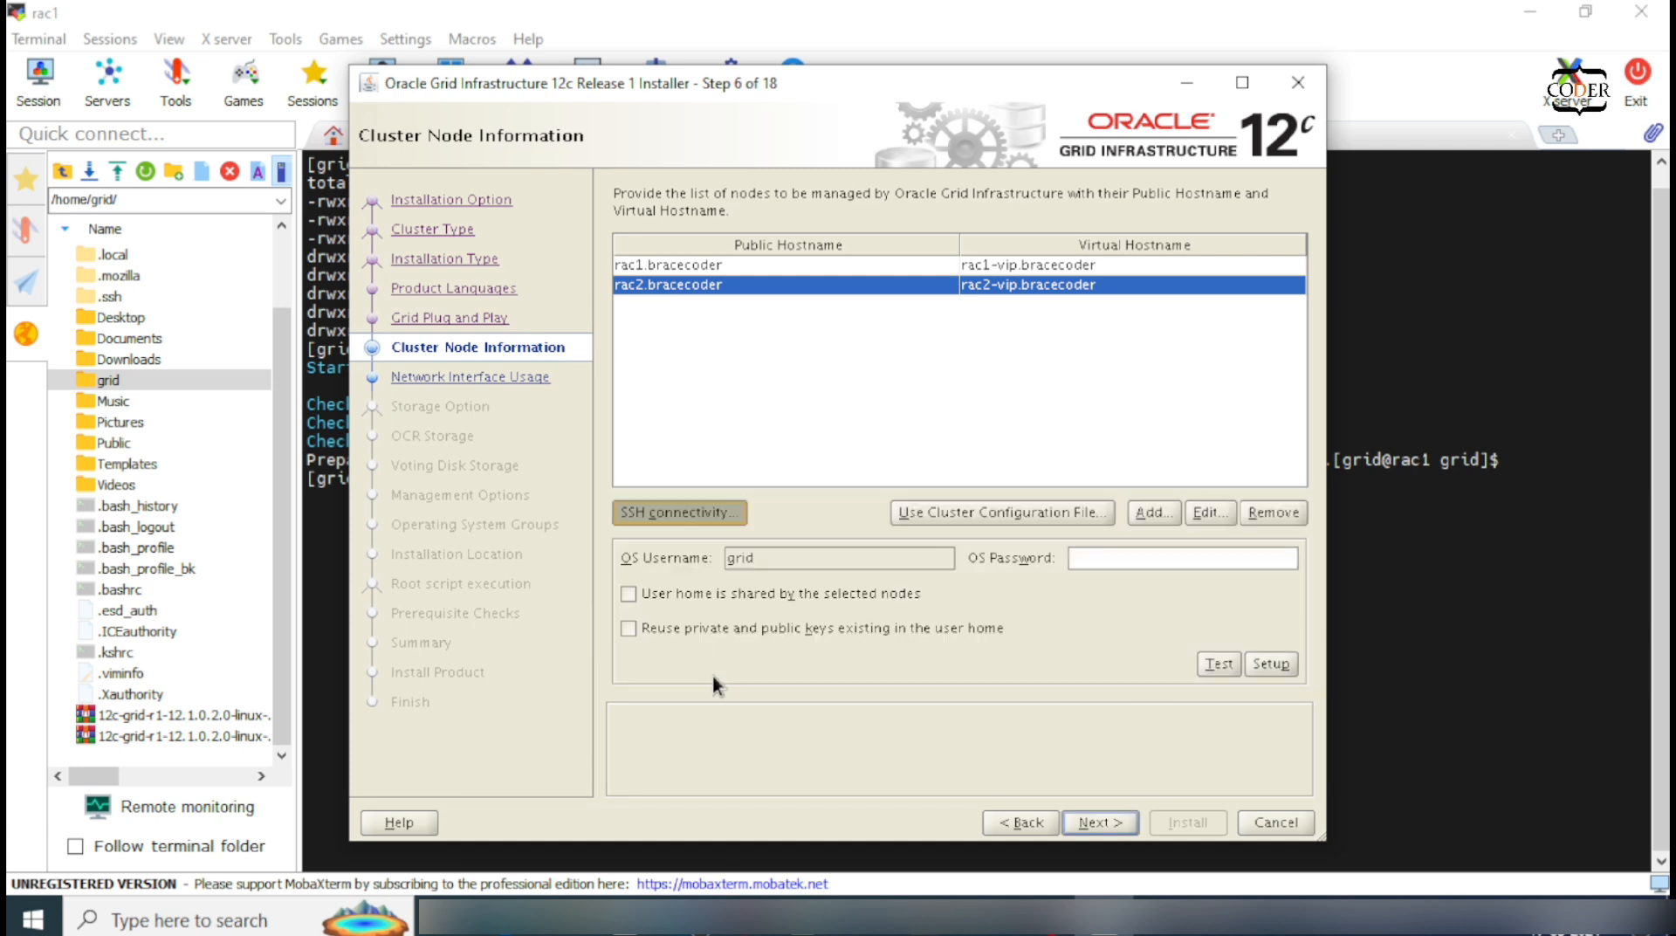
{"action": "left_click", "coordinate": [1101, 556]}
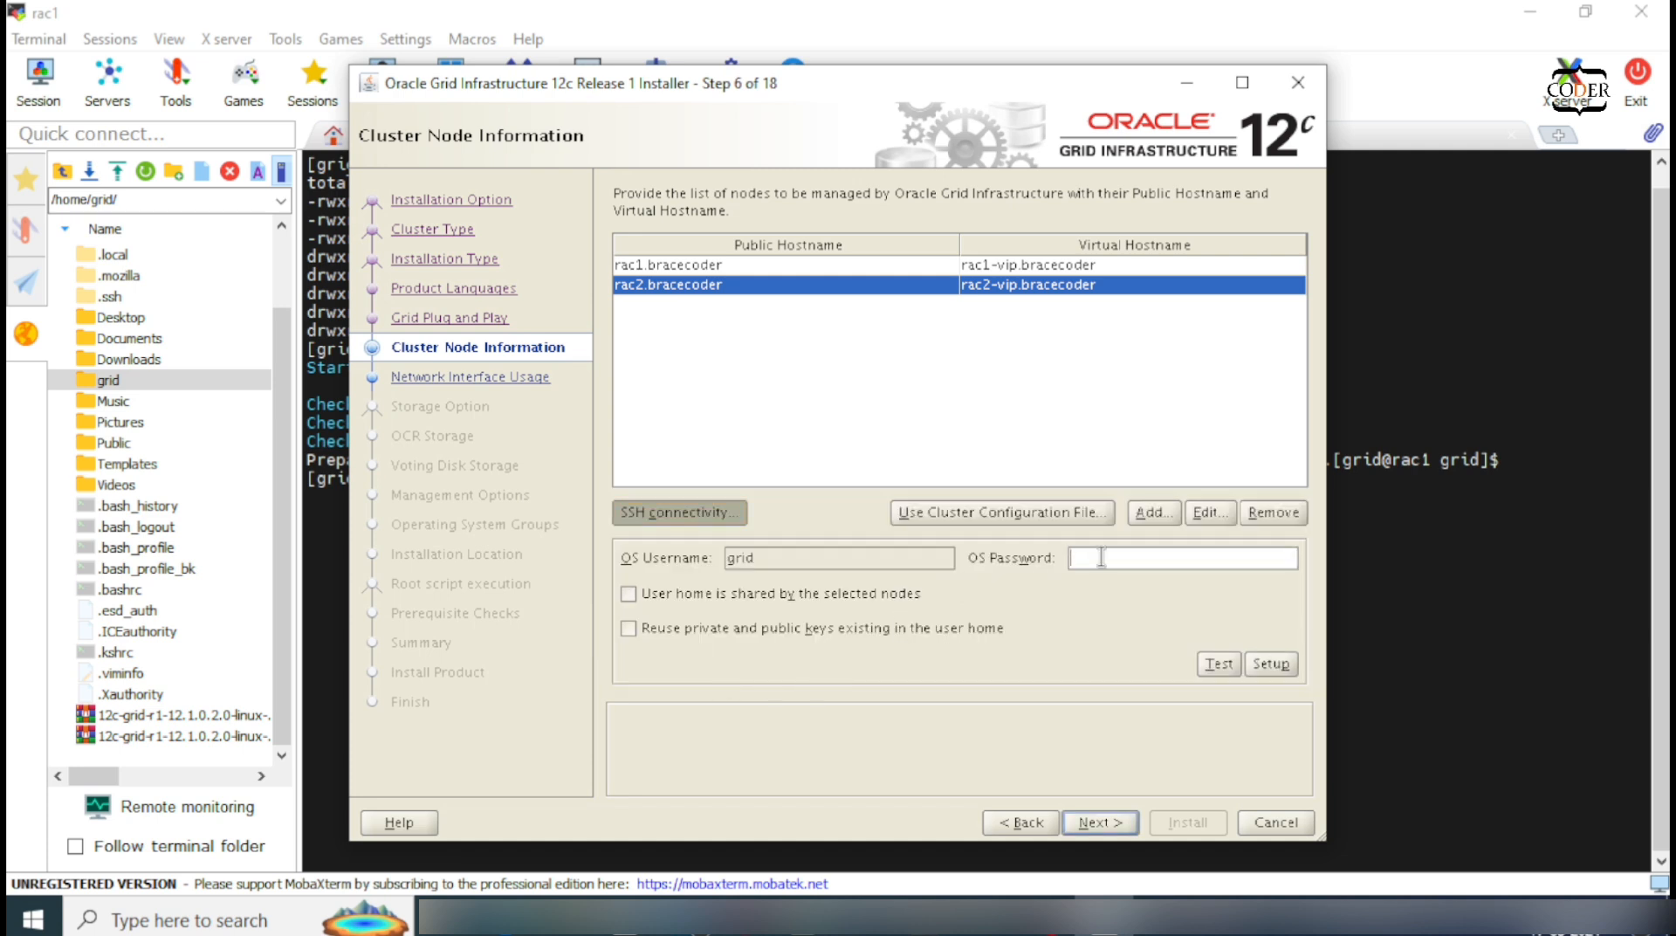
{"action": "type", "text": "*****"}
{"action": "left_click", "coordinate": [1221, 661]}
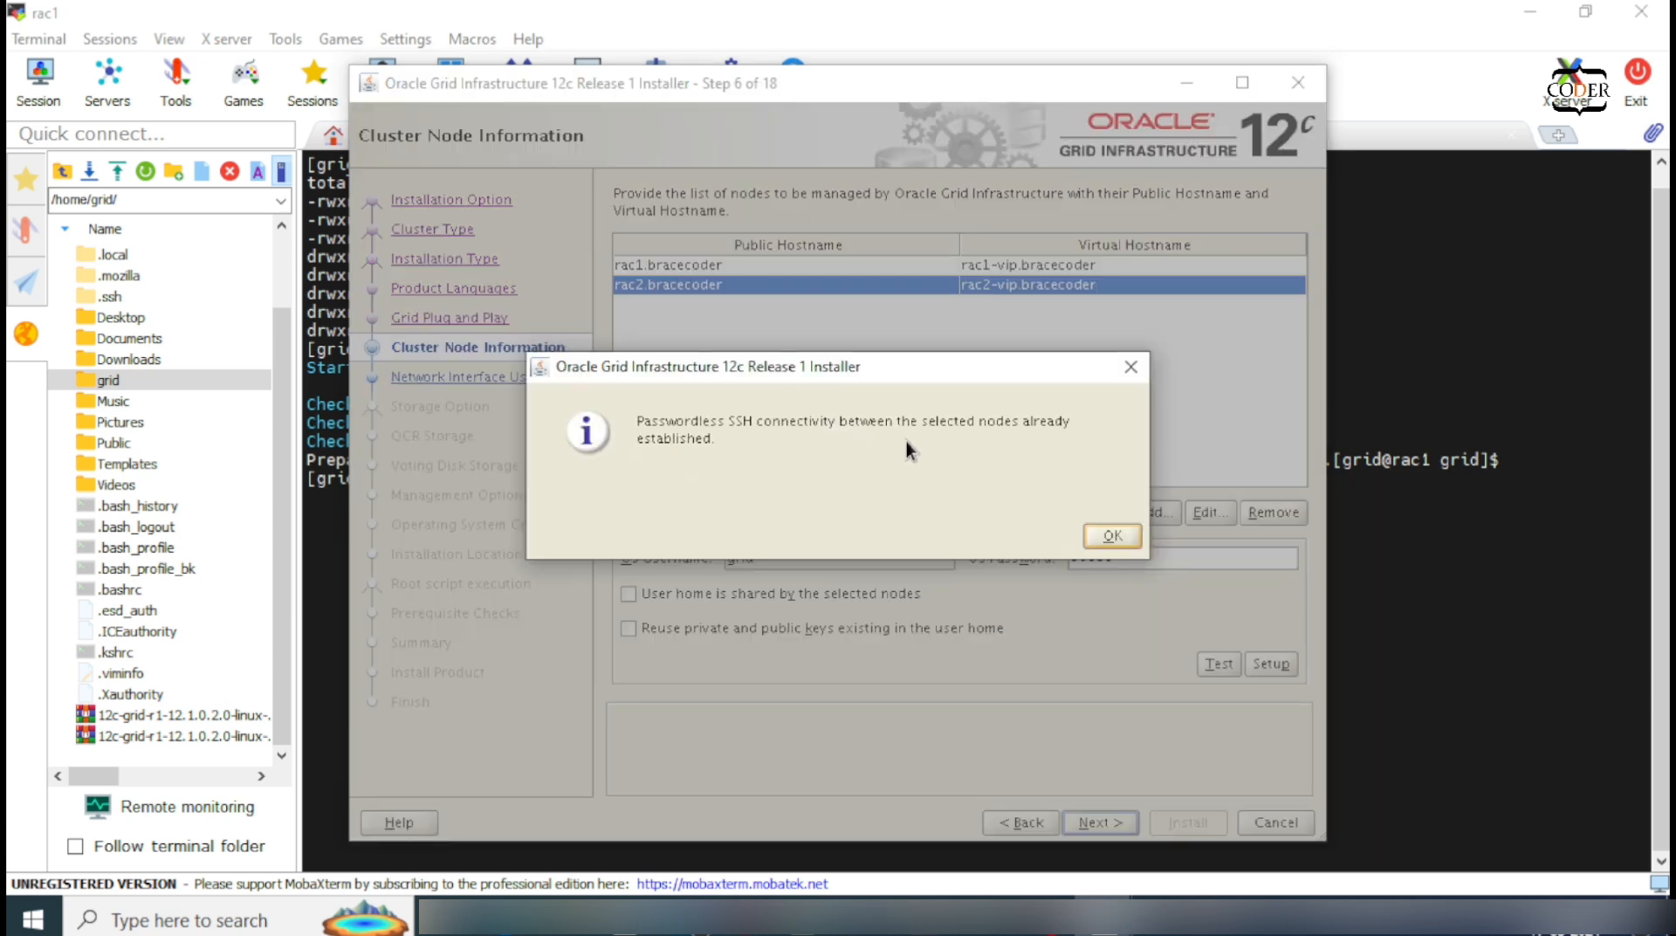
{"action": "left_click", "coordinate": [1112, 536]}
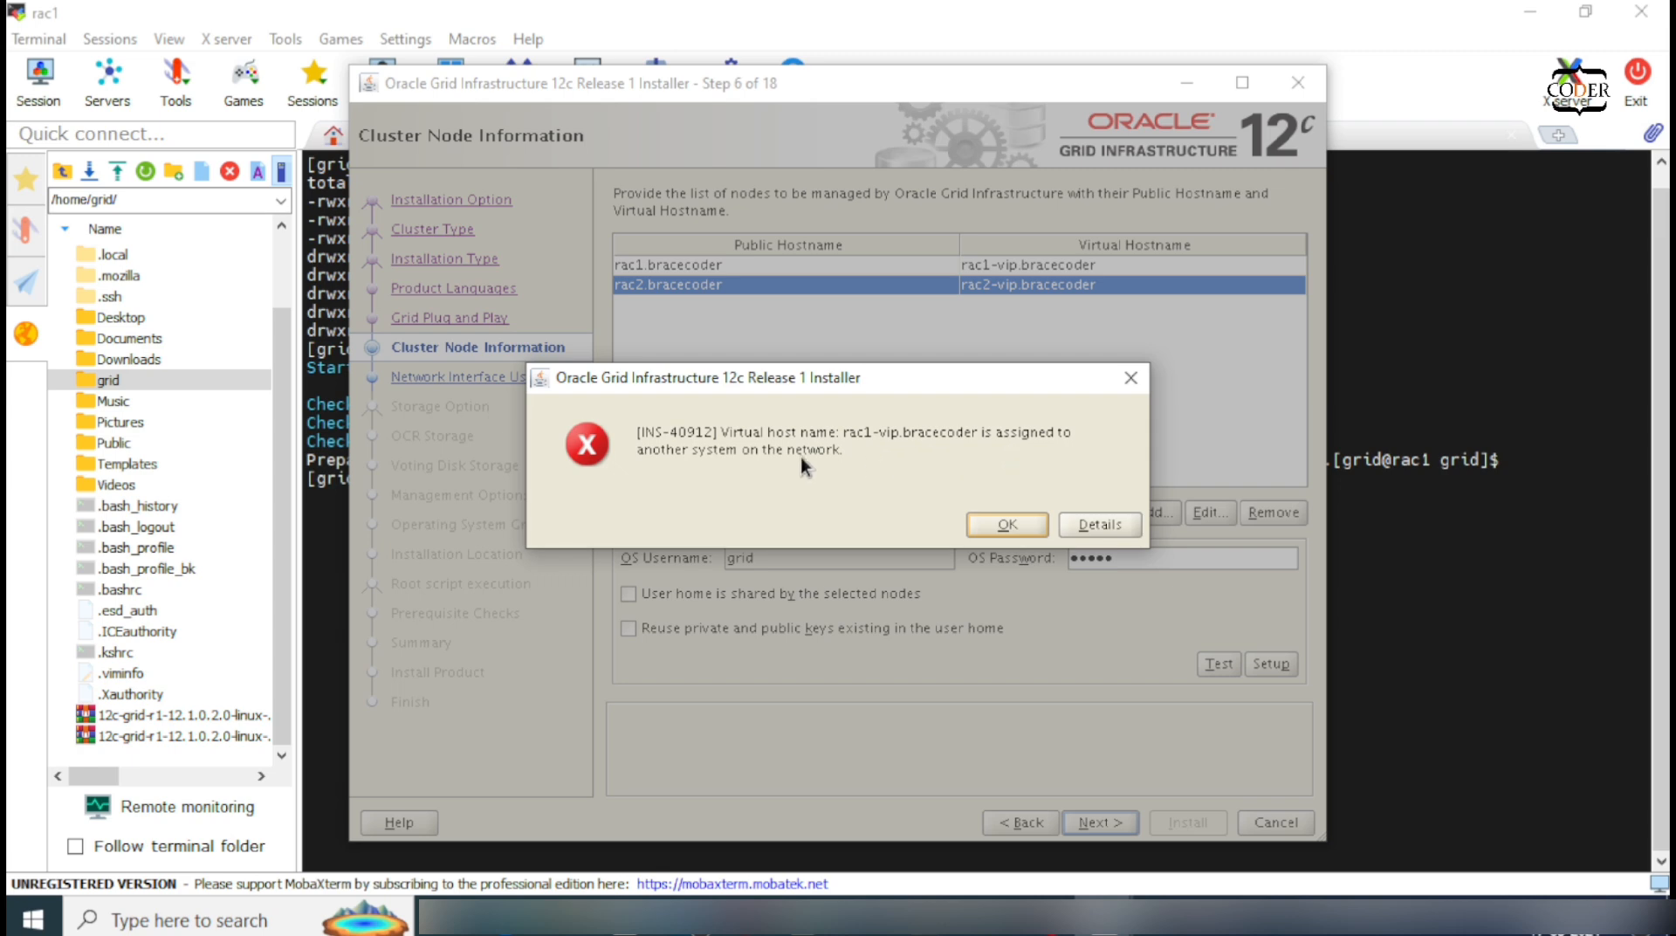
{"action": "left_click", "coordinate": [999, 521]}
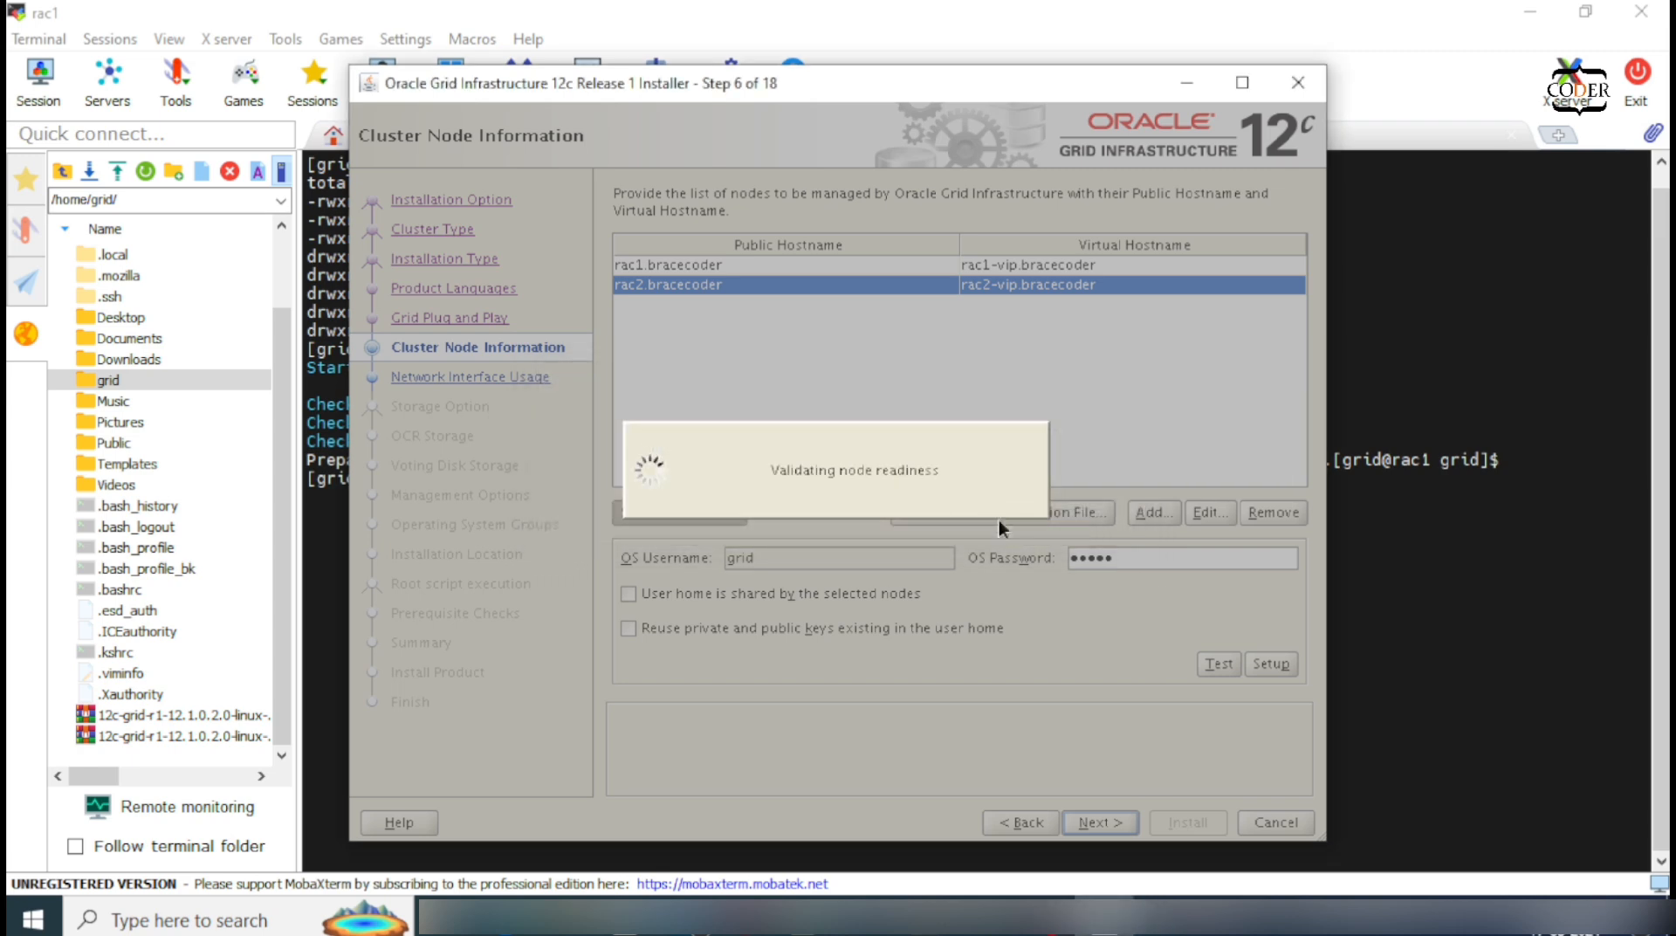
Step: Turn off the enp0s8 Ethernet connection on the rac2 VM
{"action": "mouse_move", "coordinate": [1017, 923]}
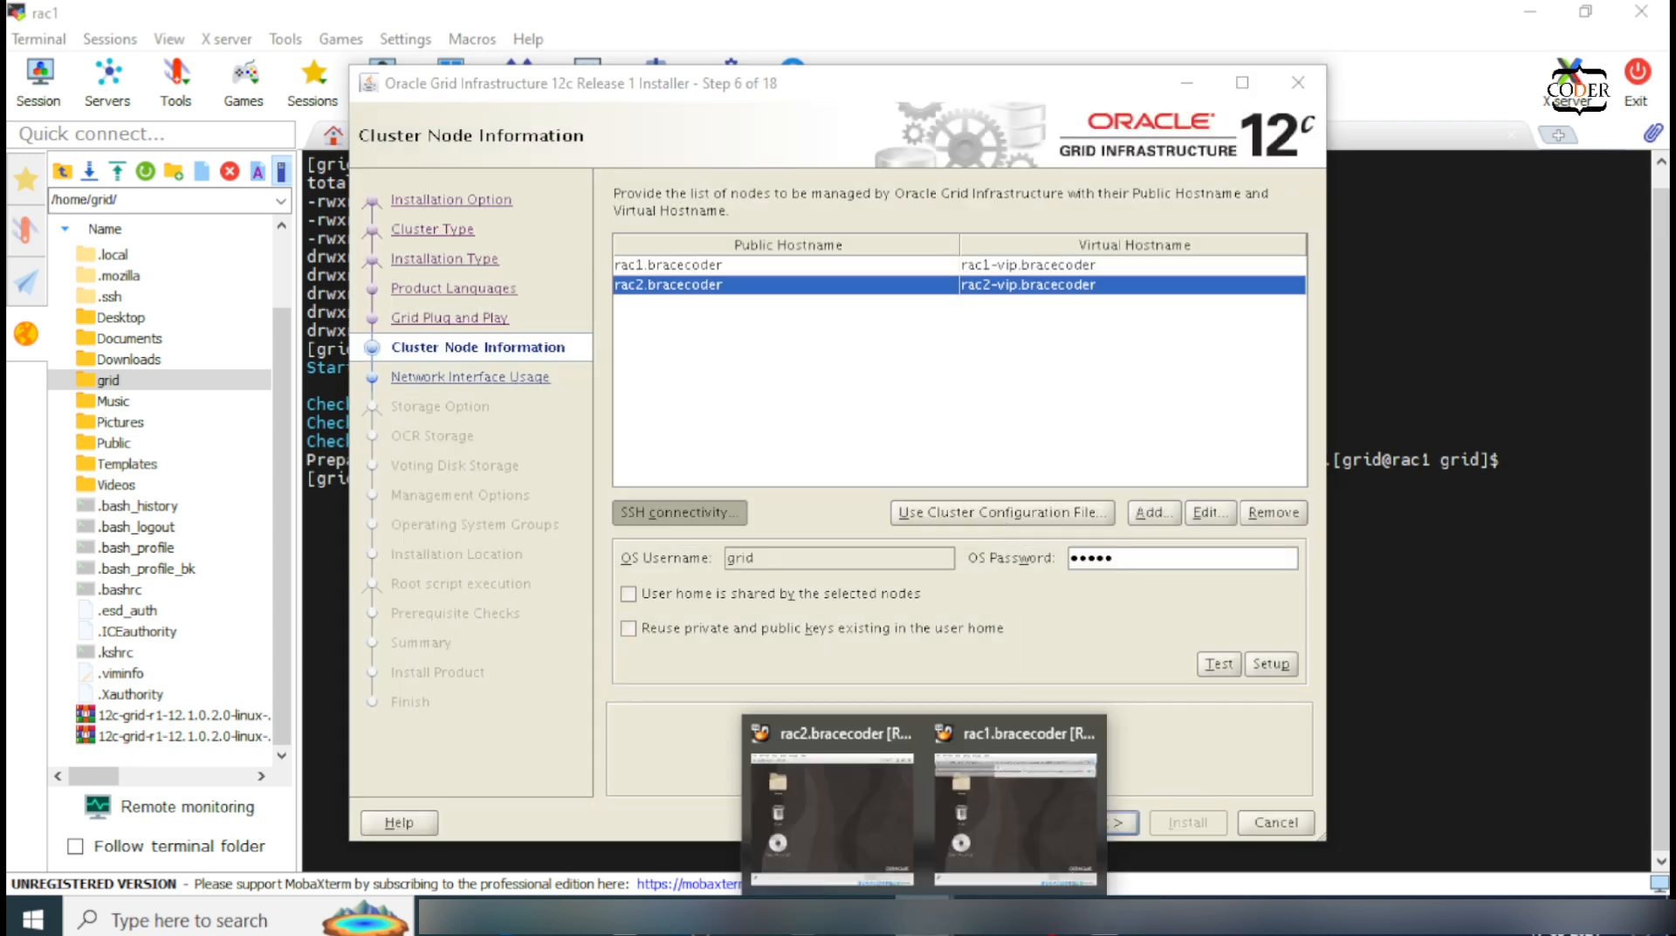
{"action": "left_click", "coordinate": [852, 832]}
{"action": "left_click", "coordinate": [1092, 92]}
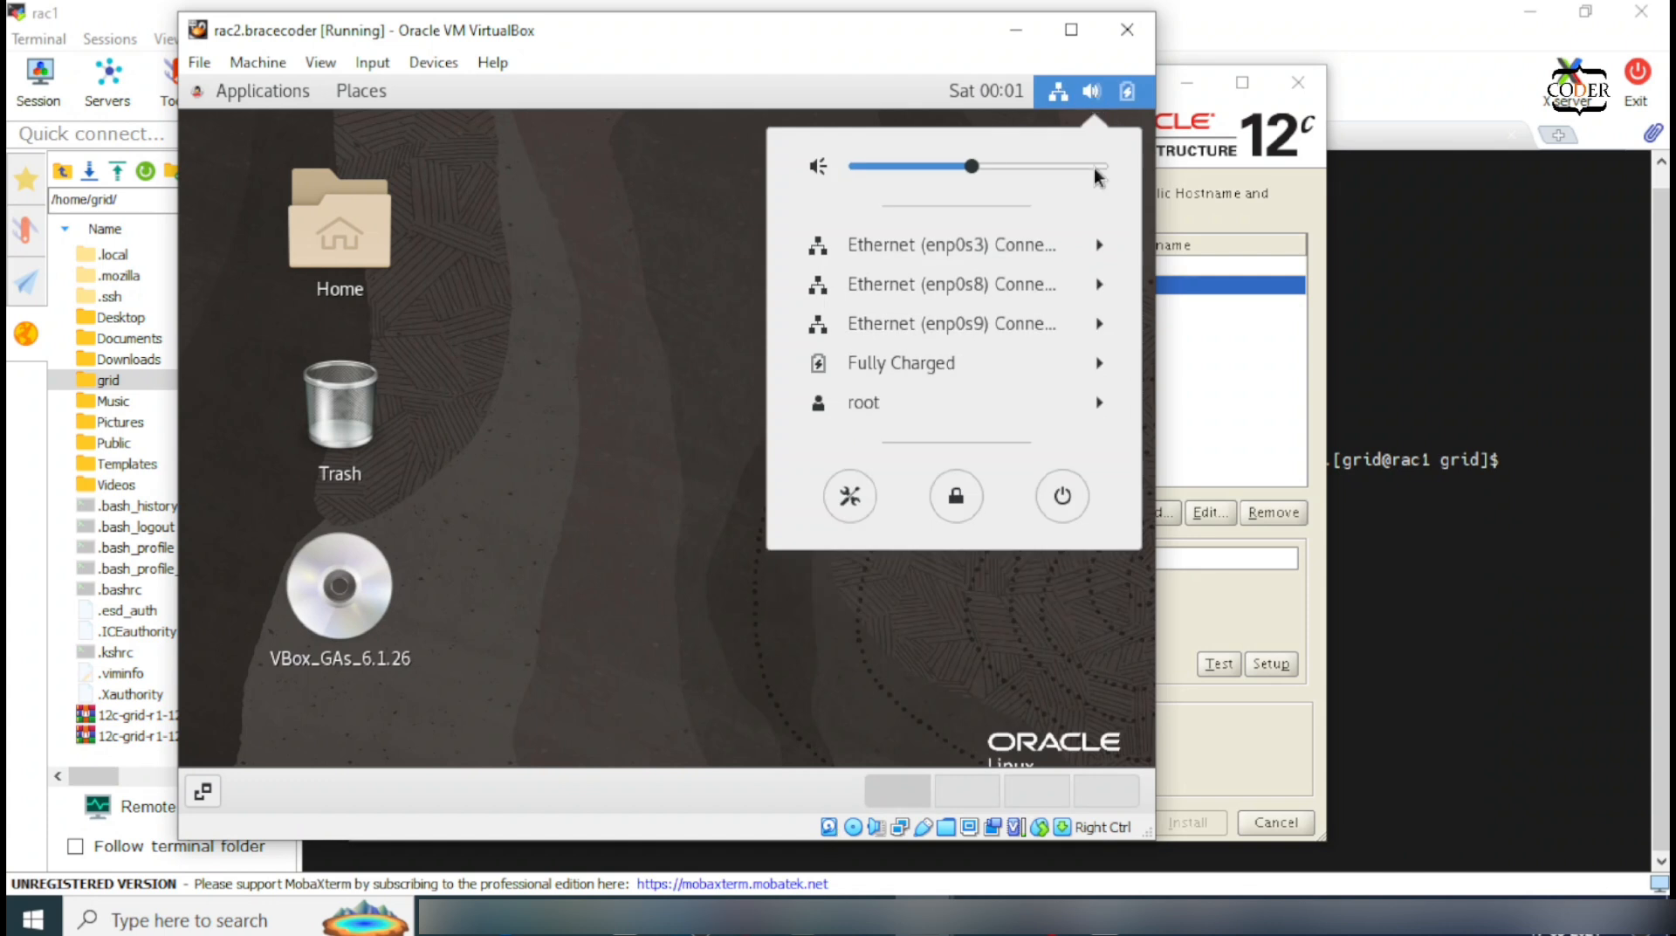
{"action": "left_click", "coordinate": [1029, 286]}
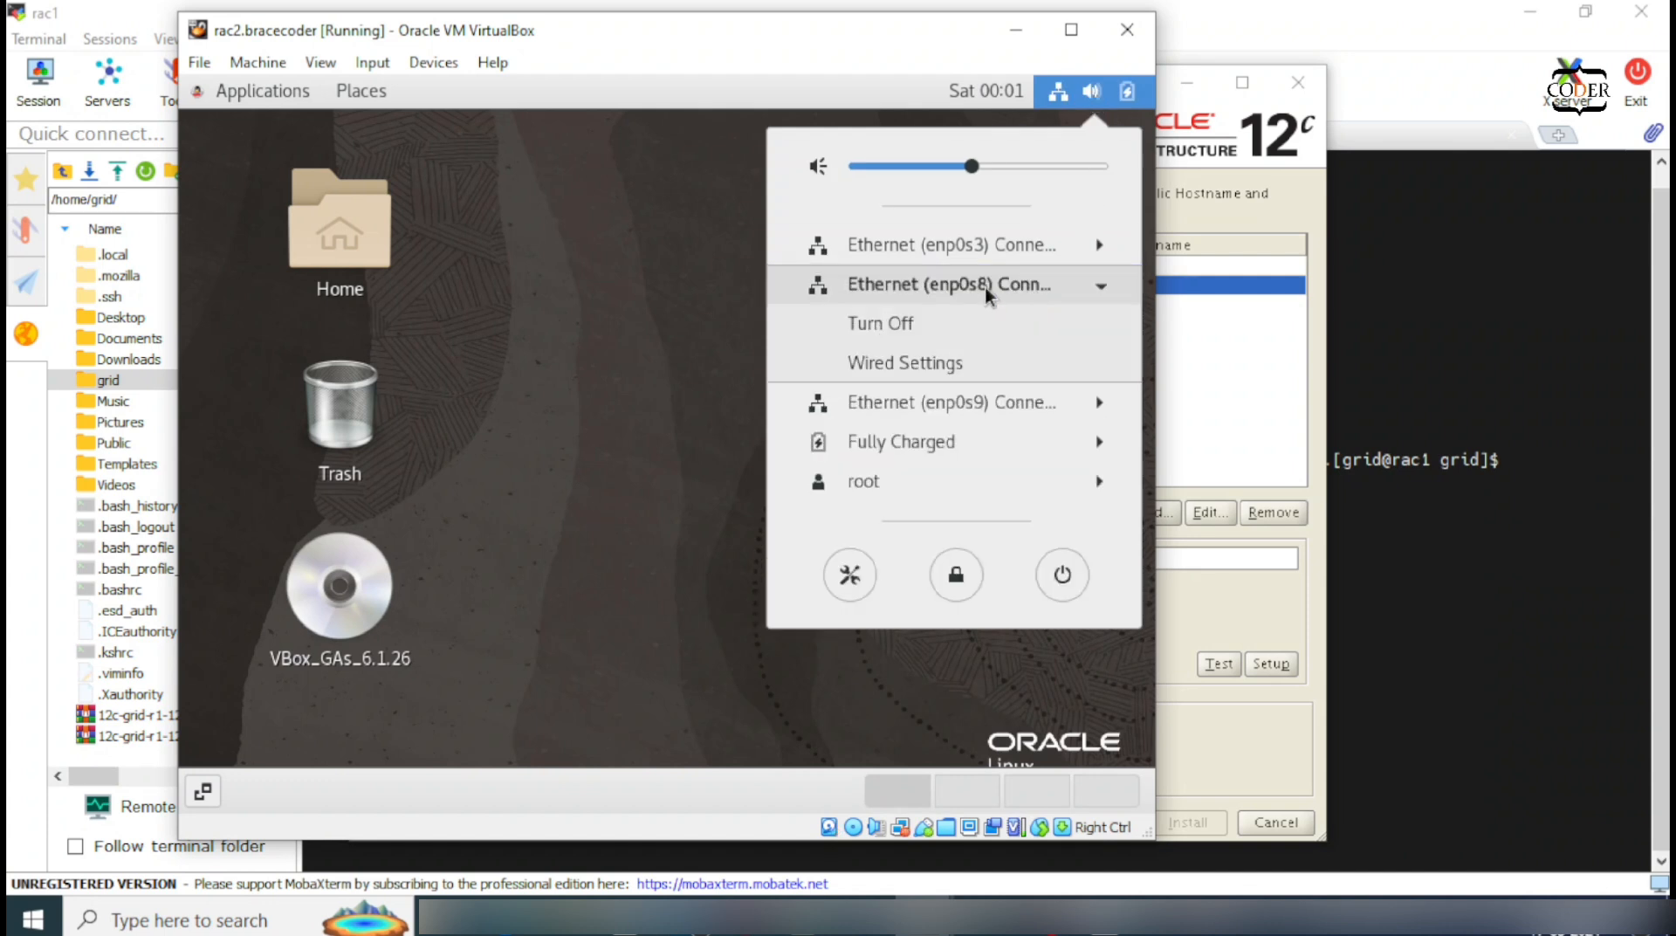
{"action": "left_click", "coordinate": [954, 322]}
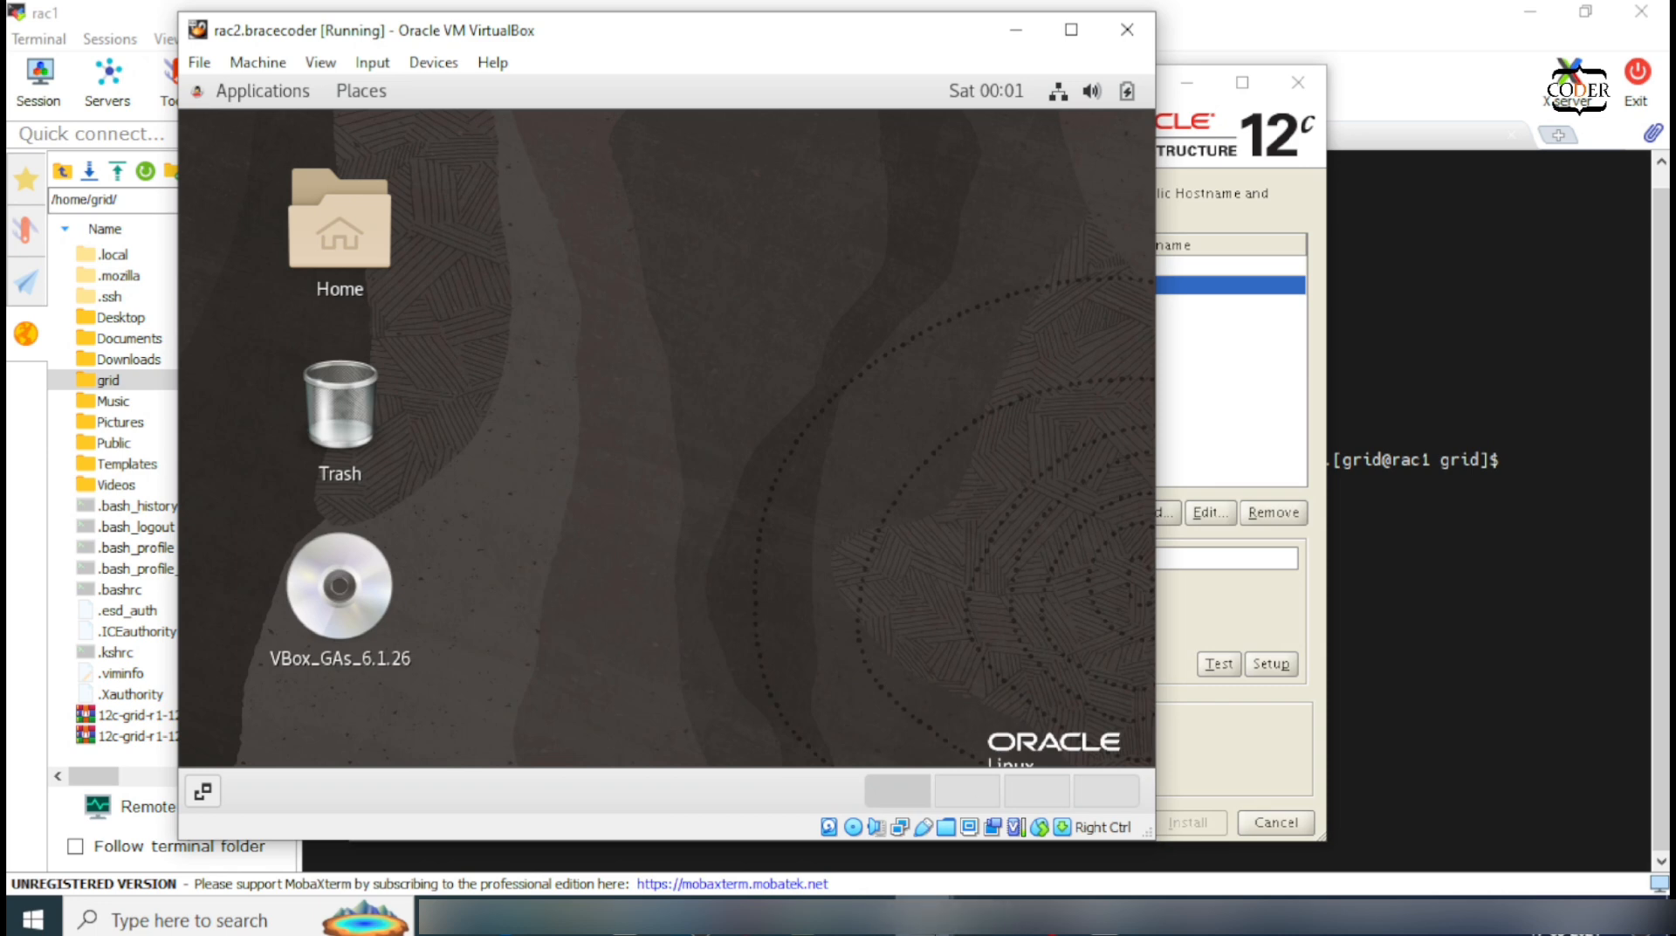
Step: Turn off the enp0s8 Ethernet connection on the rac1 VM
{"action": "mouse_move", "coordinate": [967, 921]}
{"action": "left_click", "coordinate": [1016, 795]}
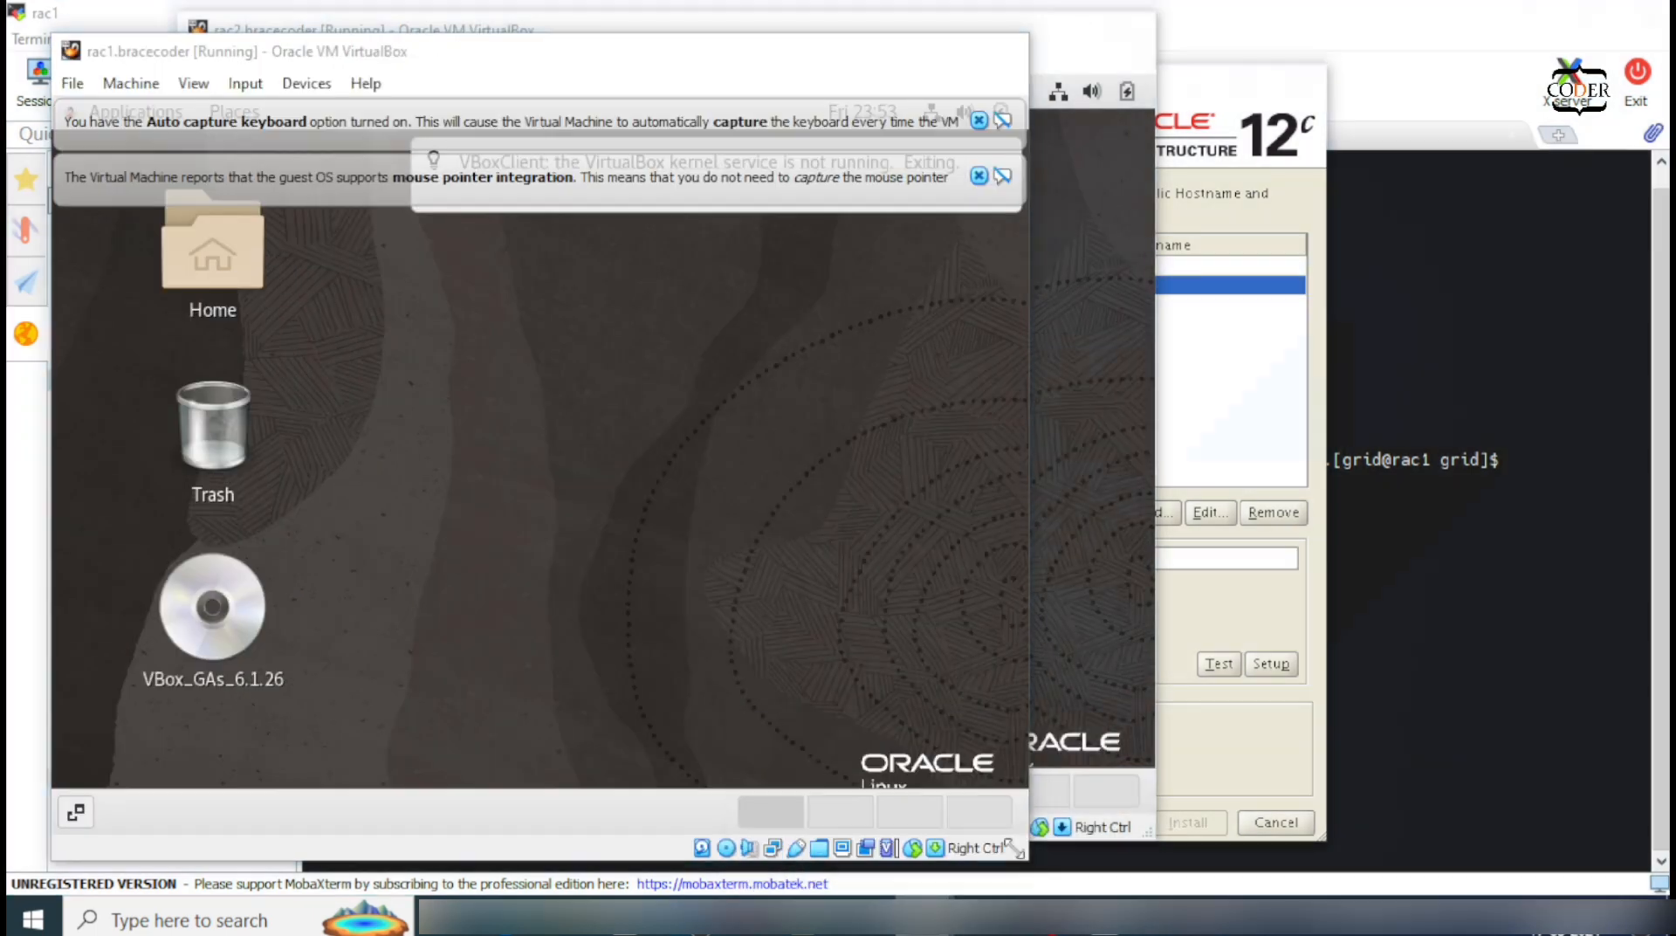
{"action": "left_click", "coordinate": [979, 120]}
{"action": "left_click", "coordinate": [974, 119]}
{"action": "left_click", "coordinate": [967, 119]}
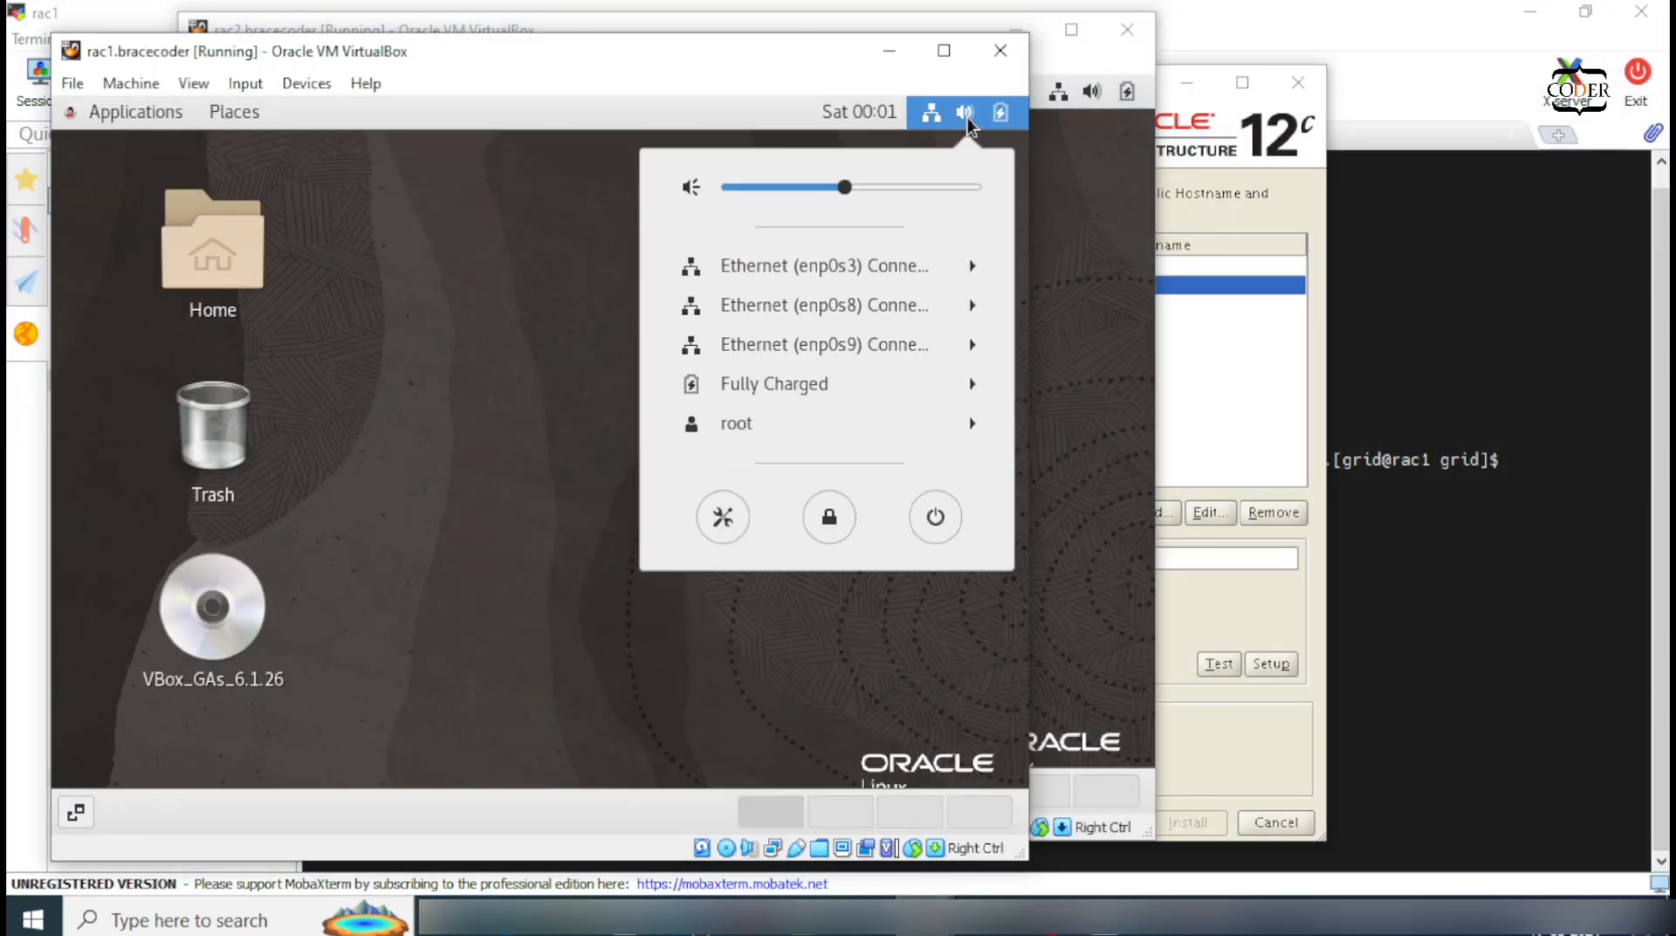
{"action": "left_click", "coordinate": [889, 307]}
{"action": "left_click", "coordinate": [883, 347]}
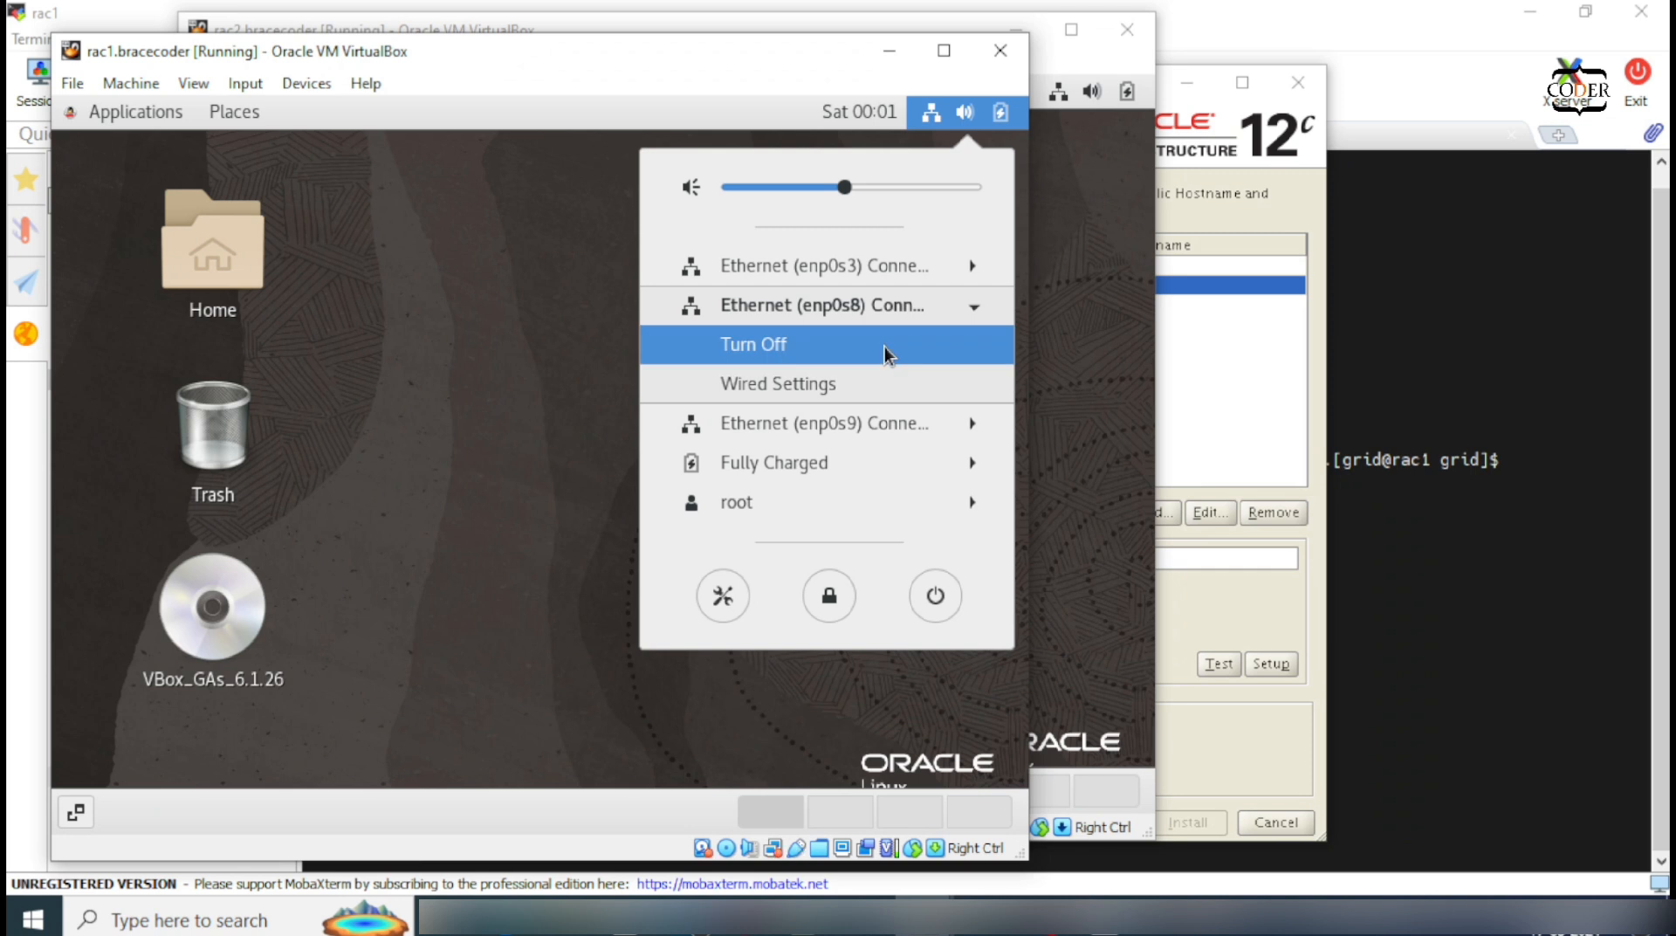
Step: Set enp0s9 to Private use only and advance to the Storage Option step
{"action": "left_click", "coordinate": [1246, 369]}
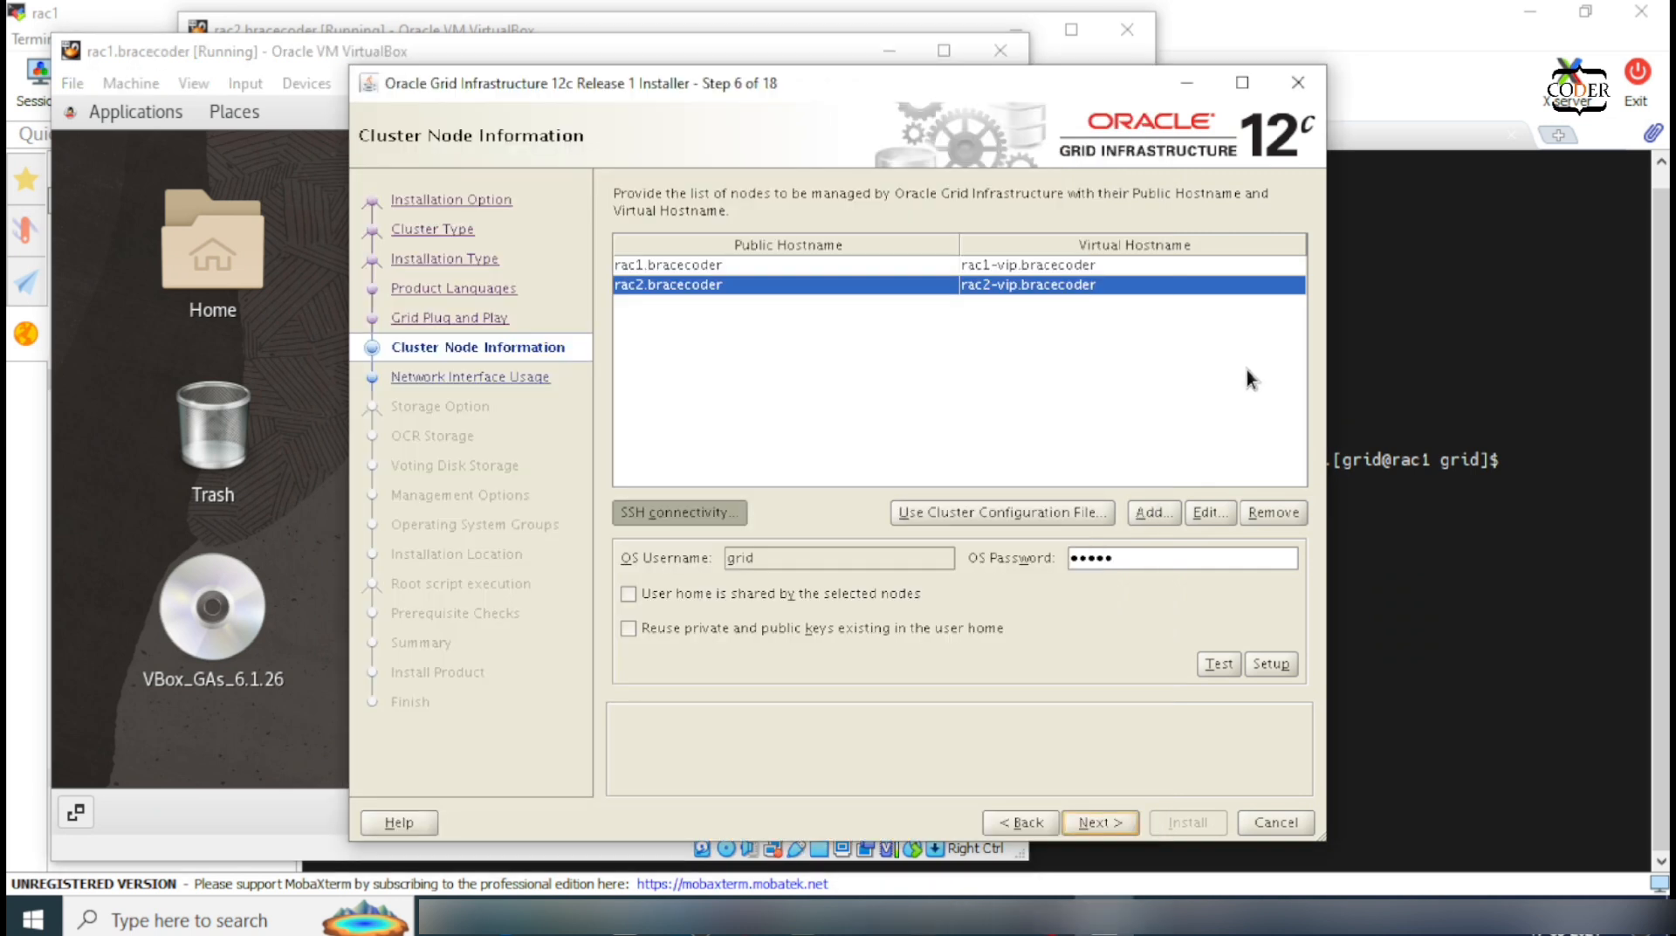
{"action": "left_click", "coordinate": [1090, 818]}
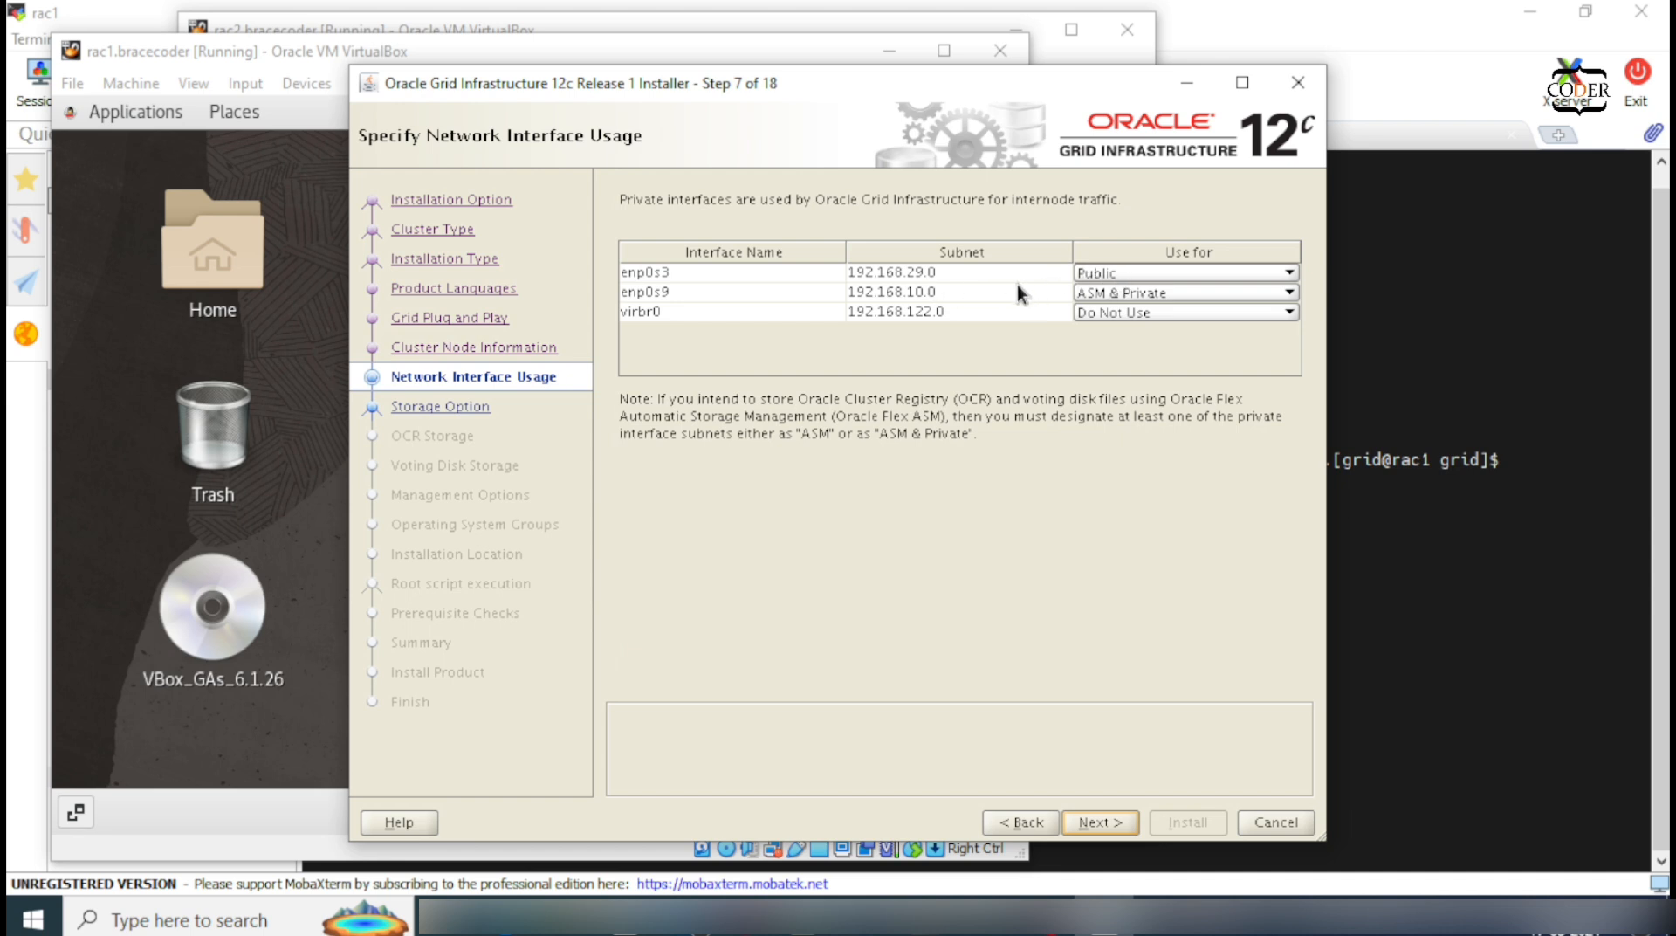
{"action": "left_click", "coordinate": [1078, 295]}
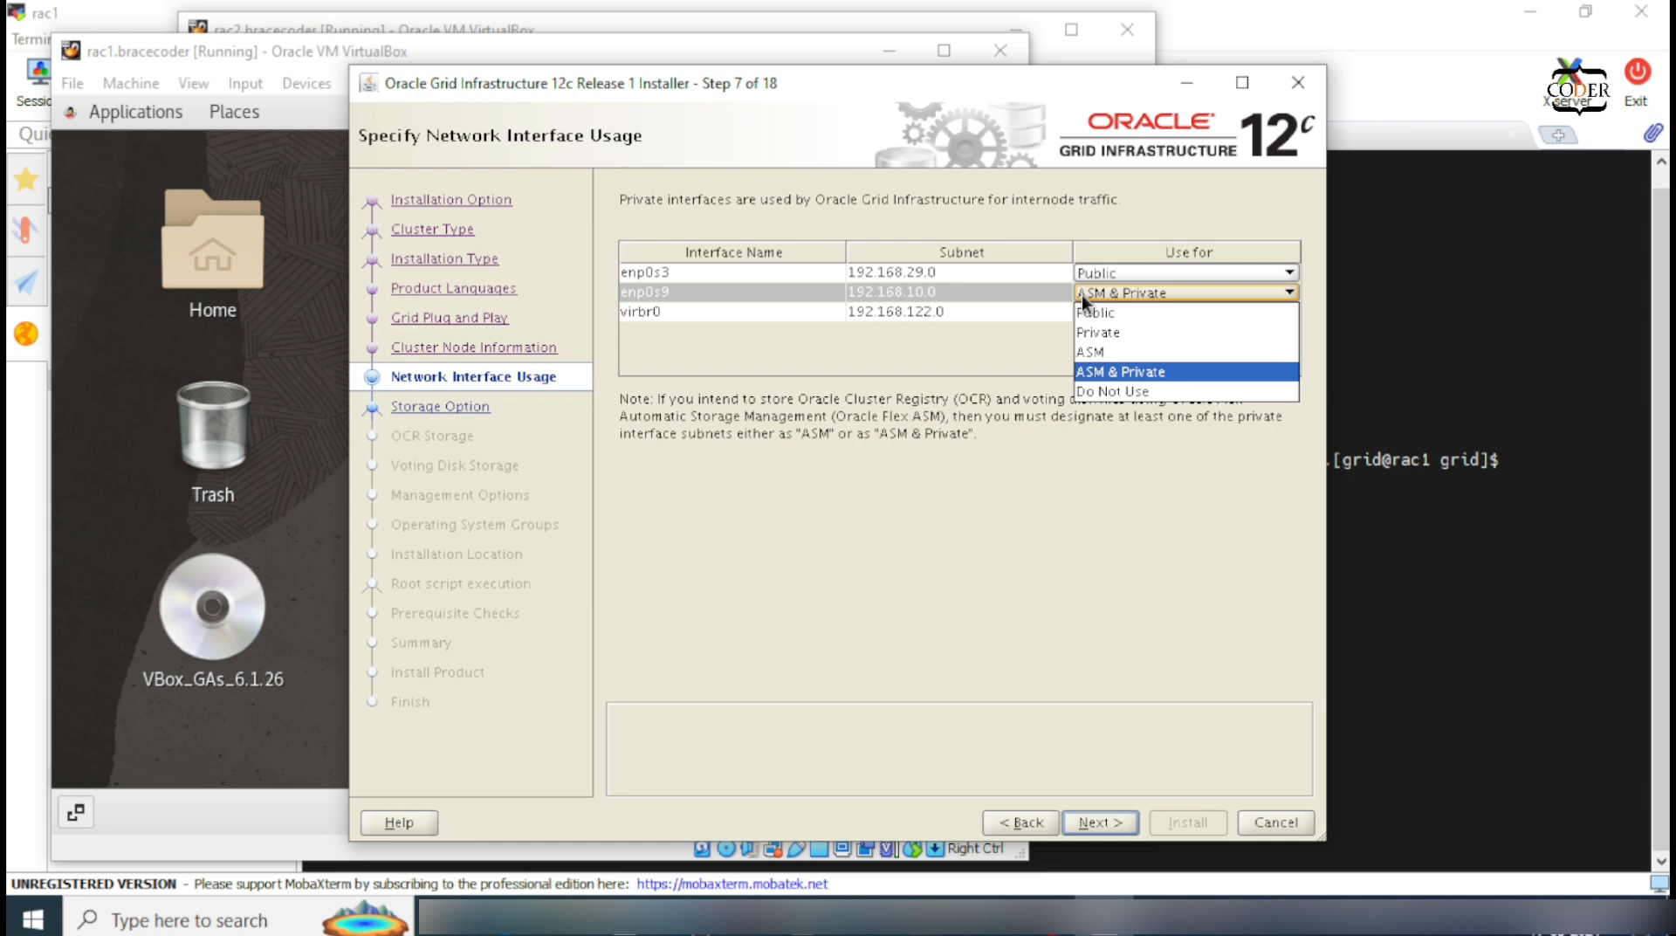
{"action": "left_click", "coordinate": [1108, 331]}
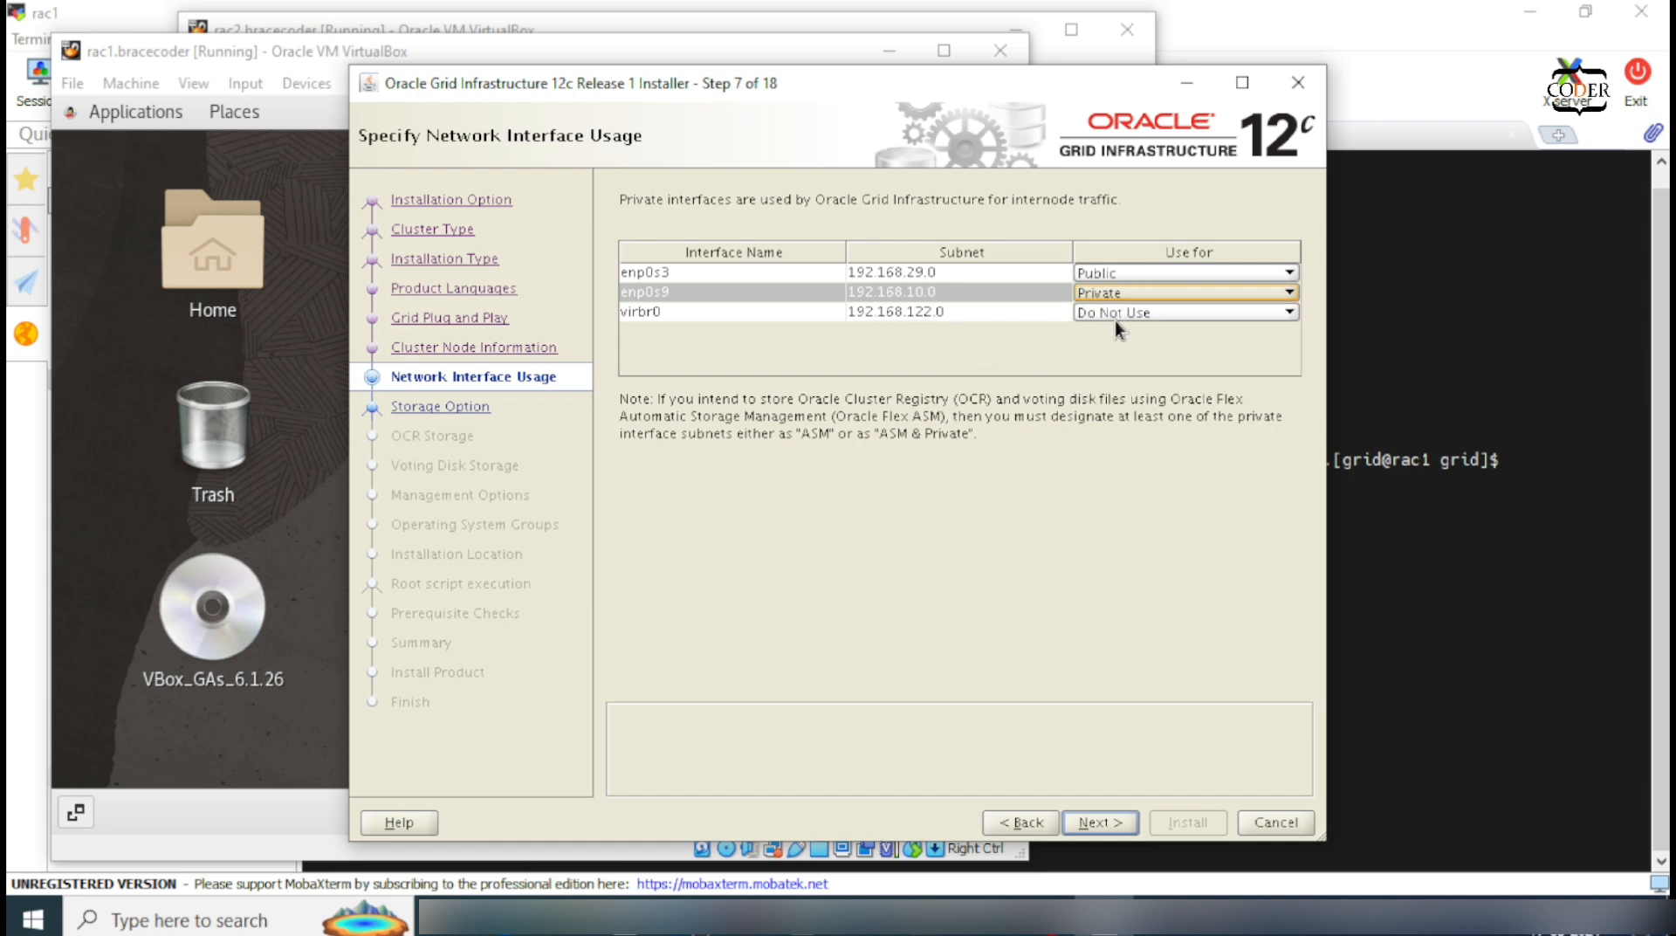
{"action": "left_click", "coordinate": [1097, 822]}
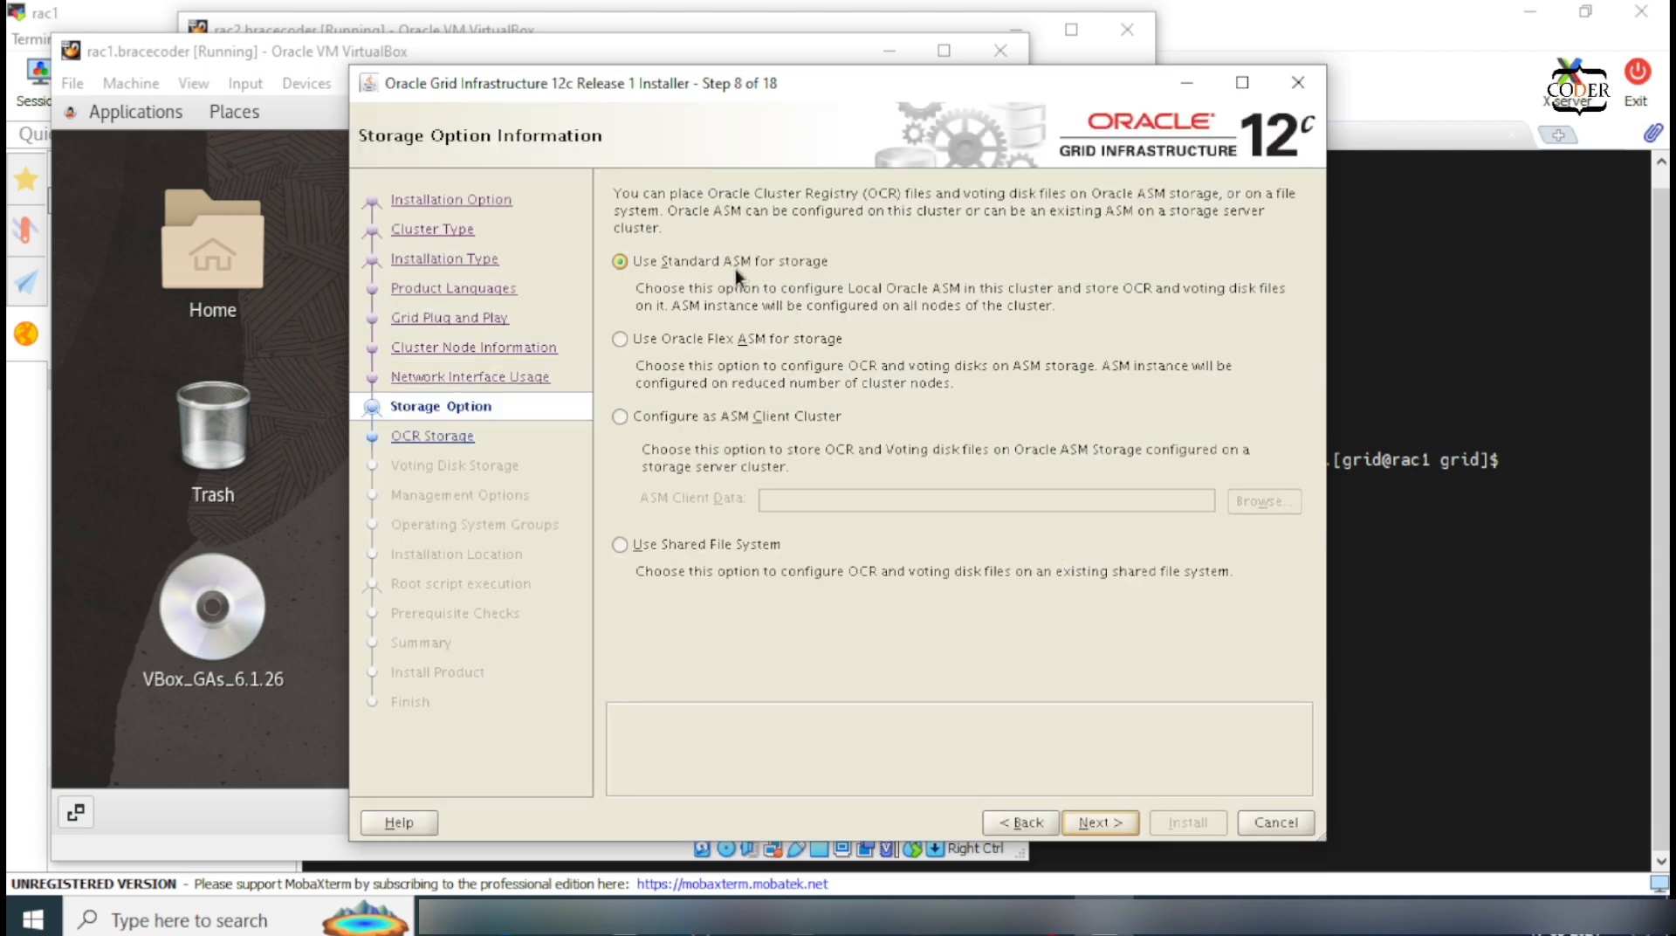
Step: Keep Standard ASM, name the disk group OCR, and choose External redundancy
{"action": "left_click", "coordinate": [1112, 821]}
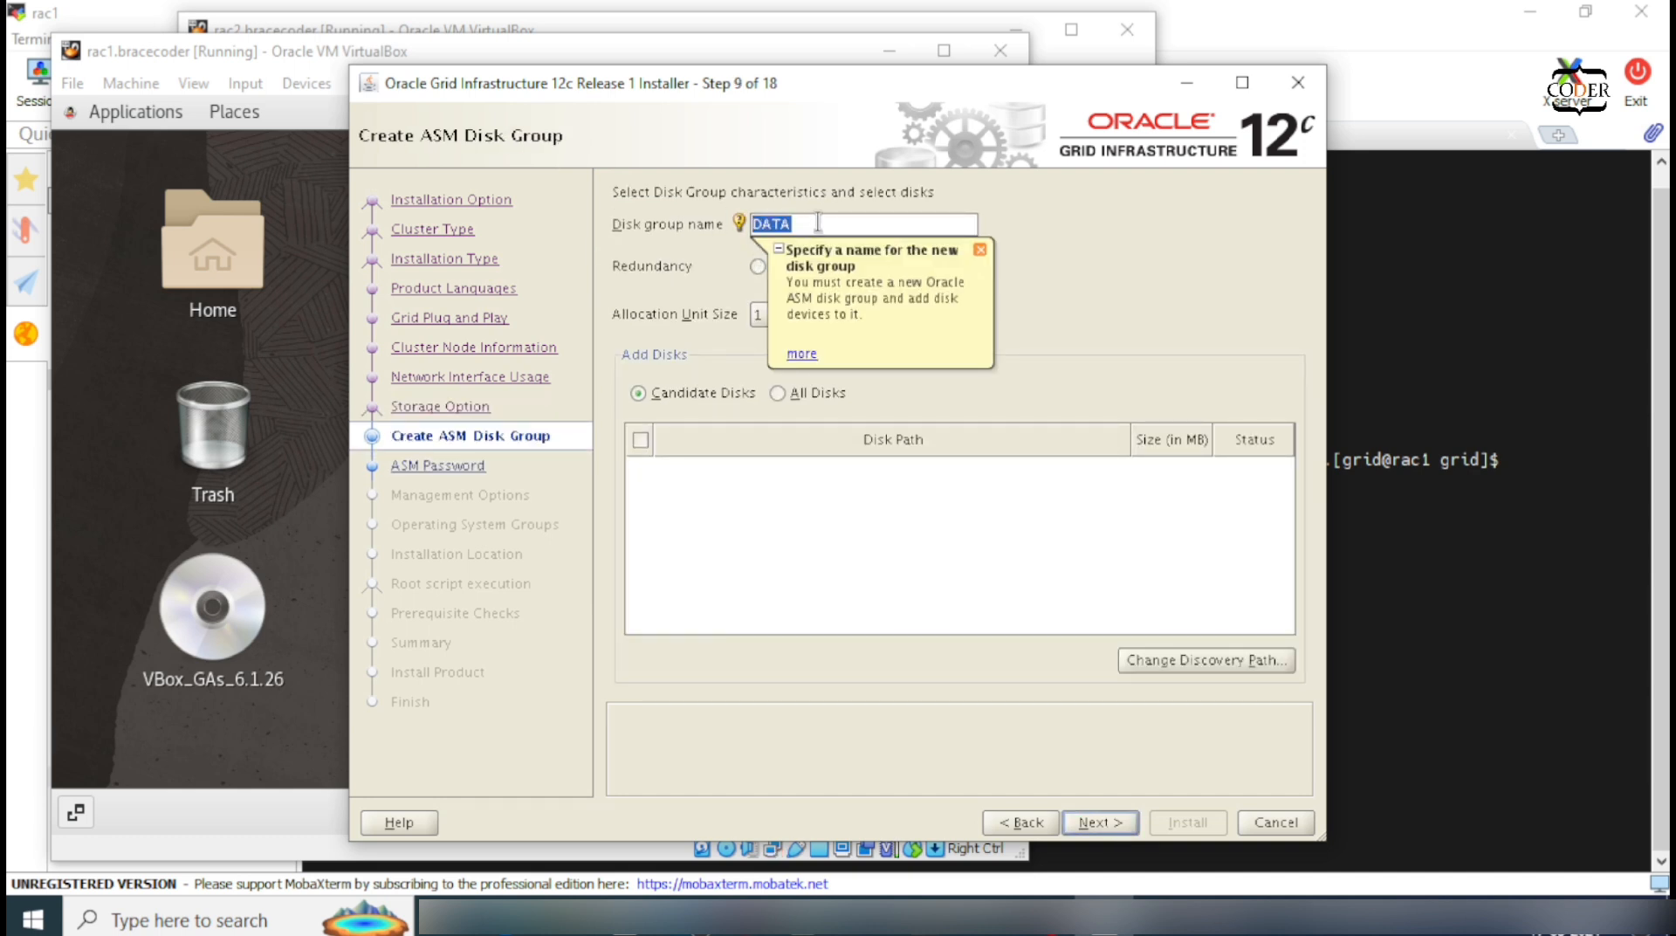
{"action": "type", "text": "ODC"}
{"action": "left_click", "coordinate": [979, 251]}
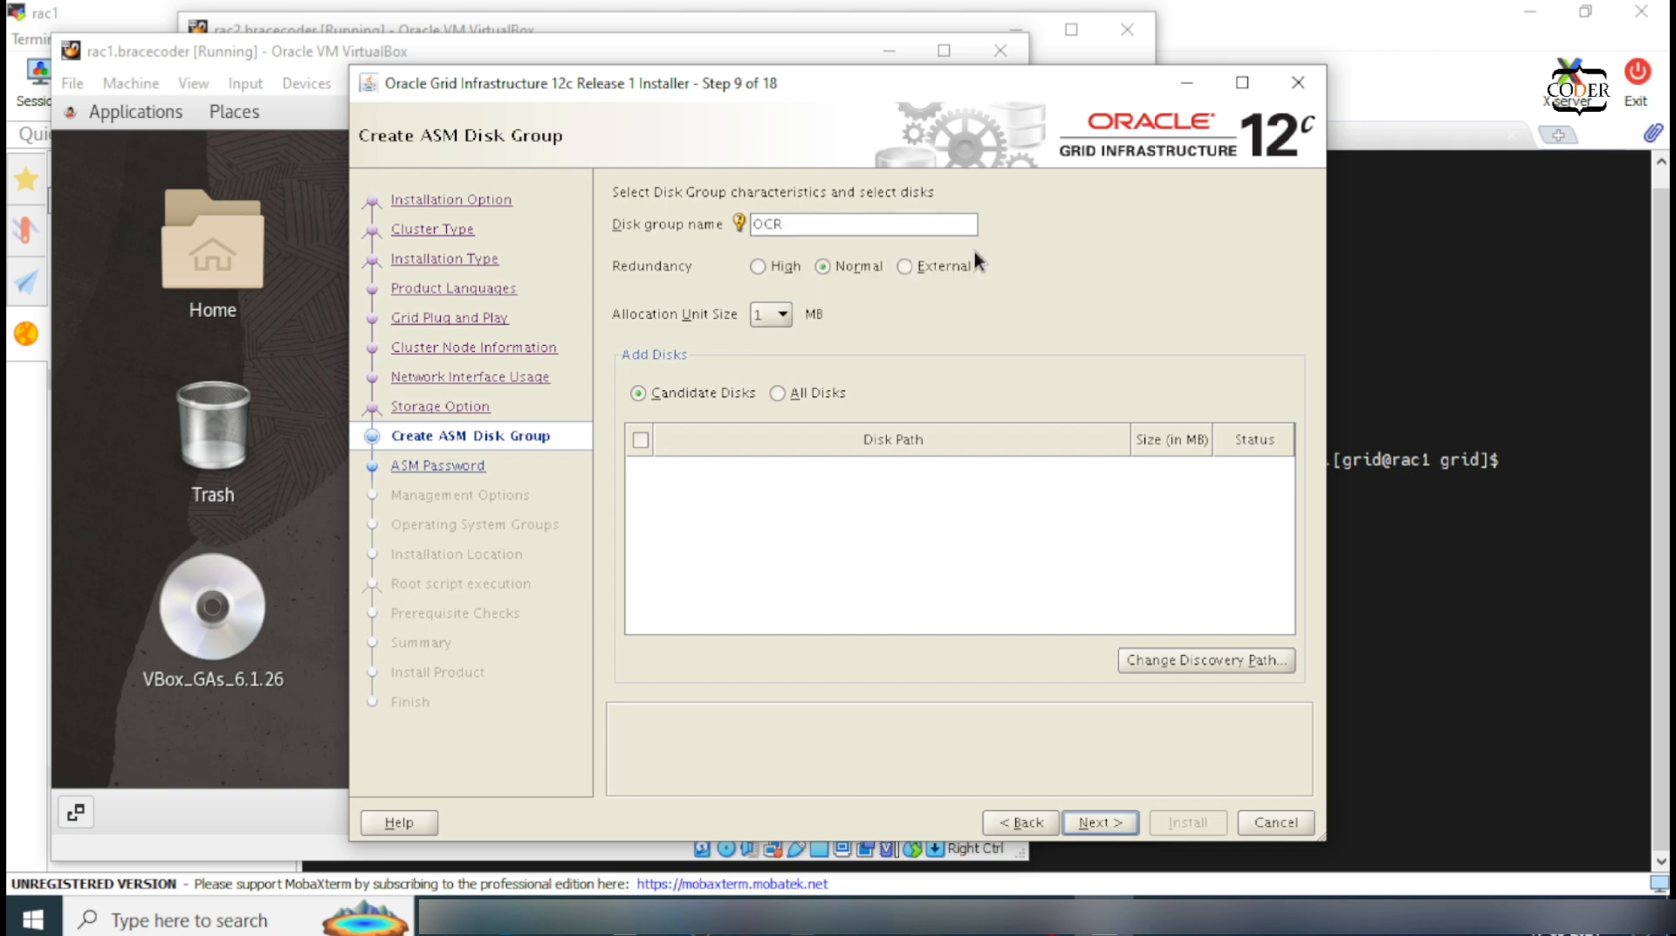
{"action": "left_click", "coordinate": [903, 267]}
Step: Set the discovery path to /dev/oracleasm/disks* and include DISK1 in the disk group
{"action": "left_click", "coordinate": [1148, 658]}
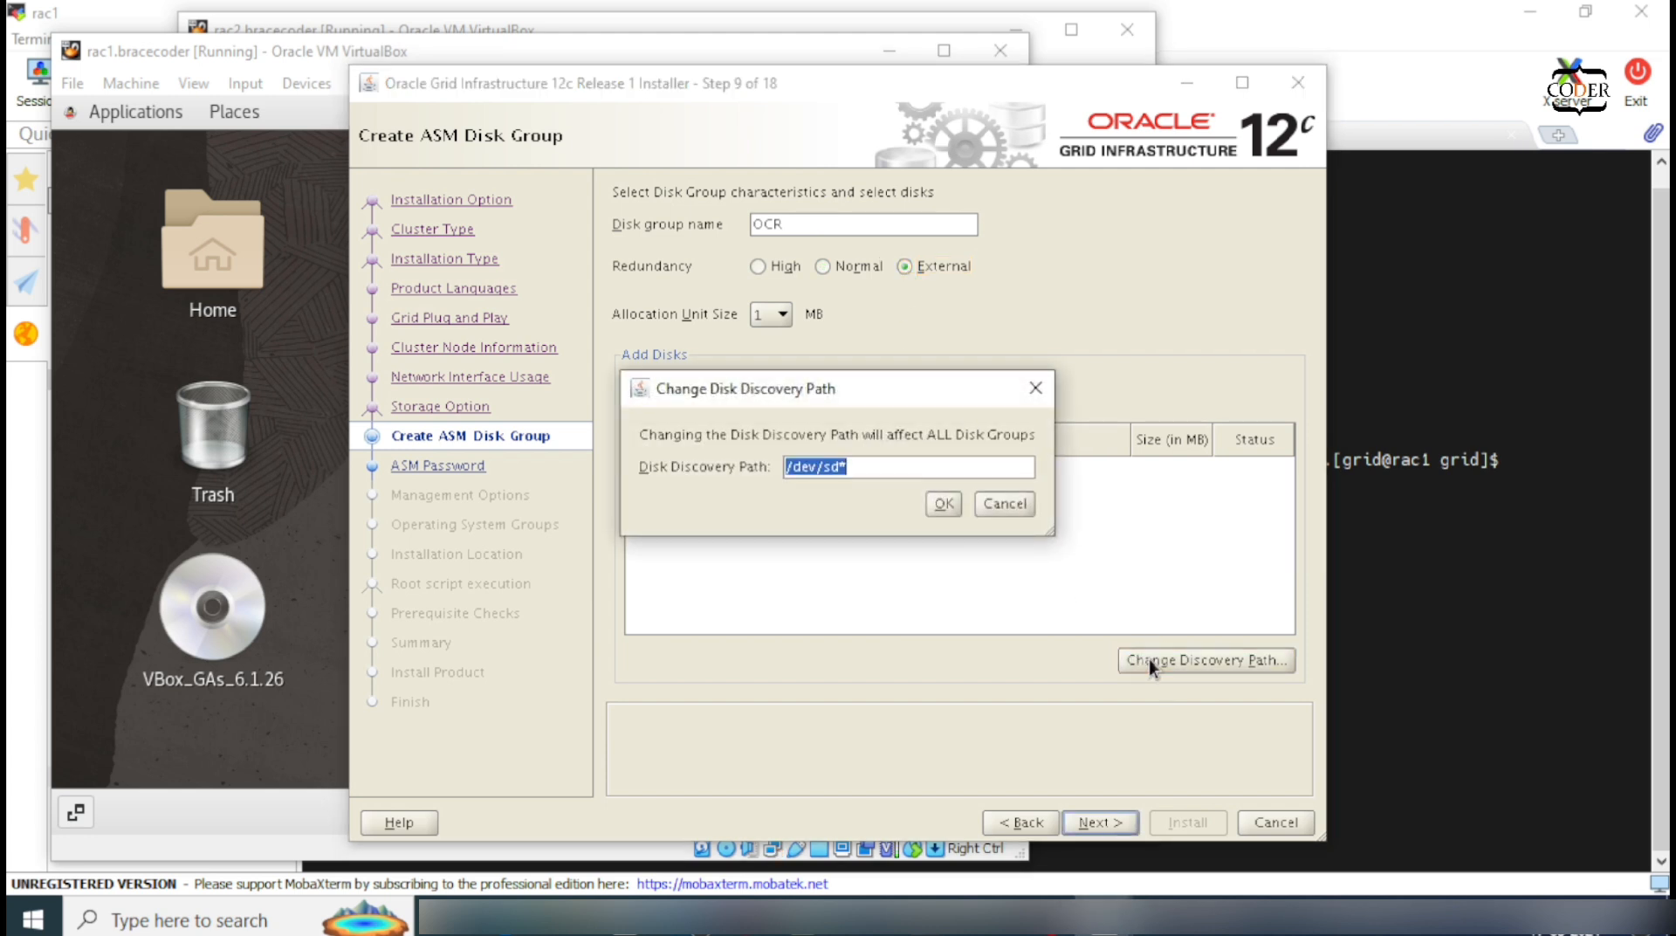
{"action": "left_click", "coordinate": [880, 464]}
{"action": "key", "text": "BackSpace"}
{"action": "key", "text": "BackSpace"}
{"action": "key", "text": "BackSpace"}
{"action": "type", "text": "oraclead"}
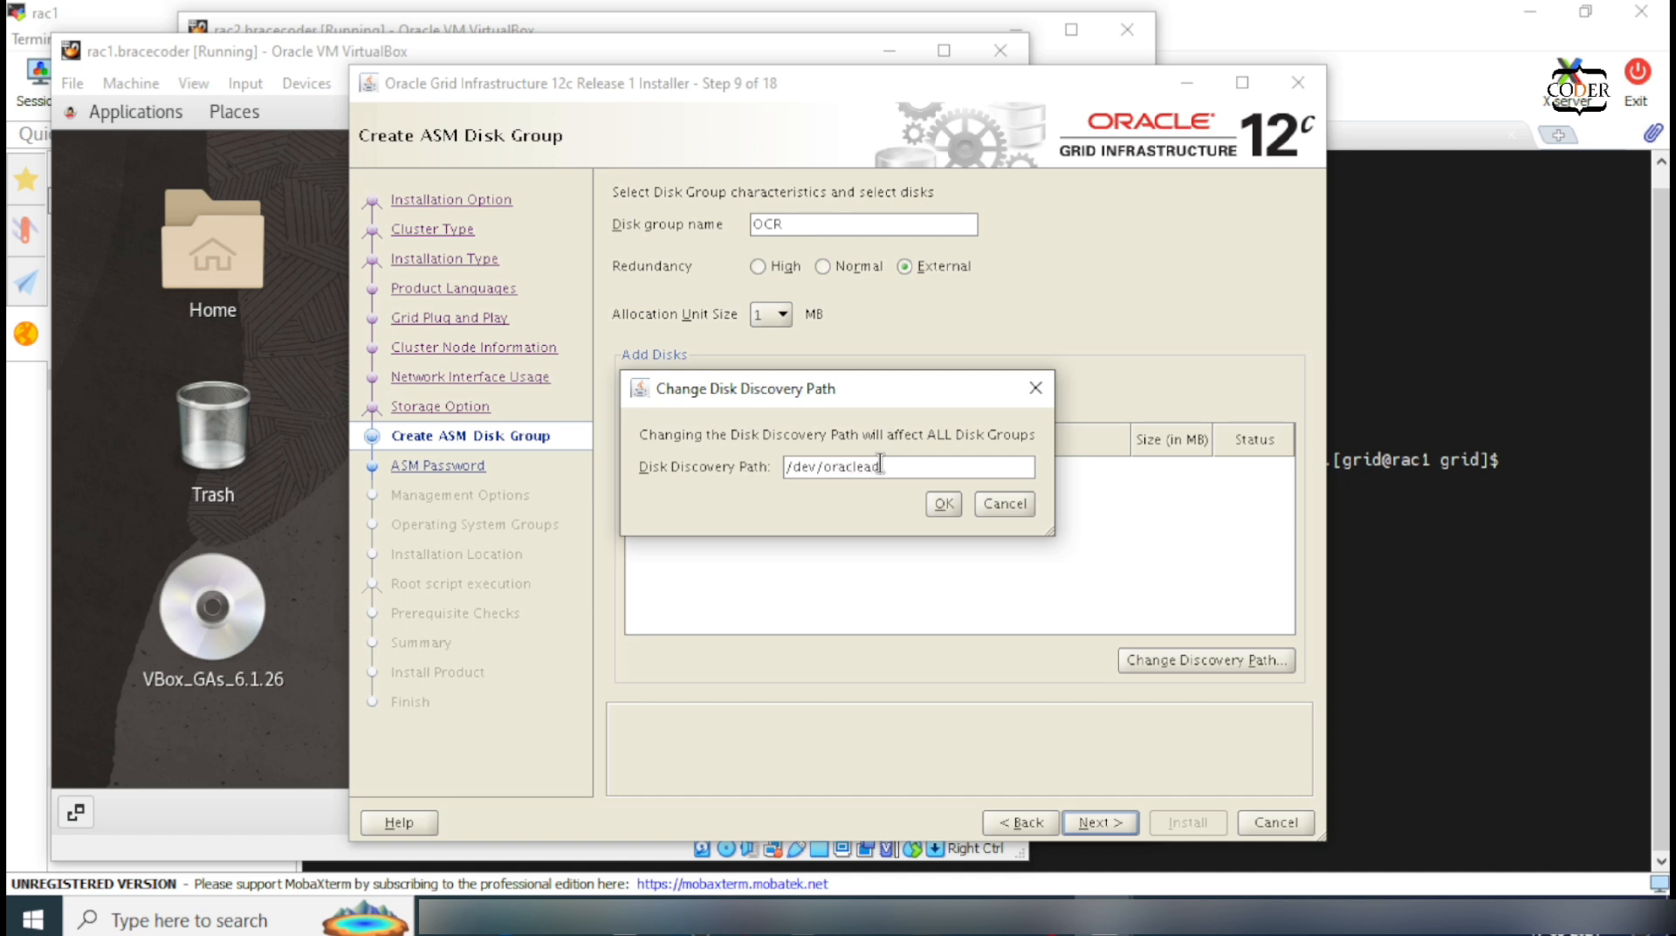
{"action": "type", "text": "m.di"}
{"action": "key", "text": "BackSpace"}
{"action": "key", "text": "BackSpace"}
{"action": "type", "text": "/dik"}
{"action": "key", "text": "BackSpace"}
{"action": "type", "text": "sk*"}
{"action": "key", "text": "Return"}
{"action": "left_click", "coordinate": [640, 464]}
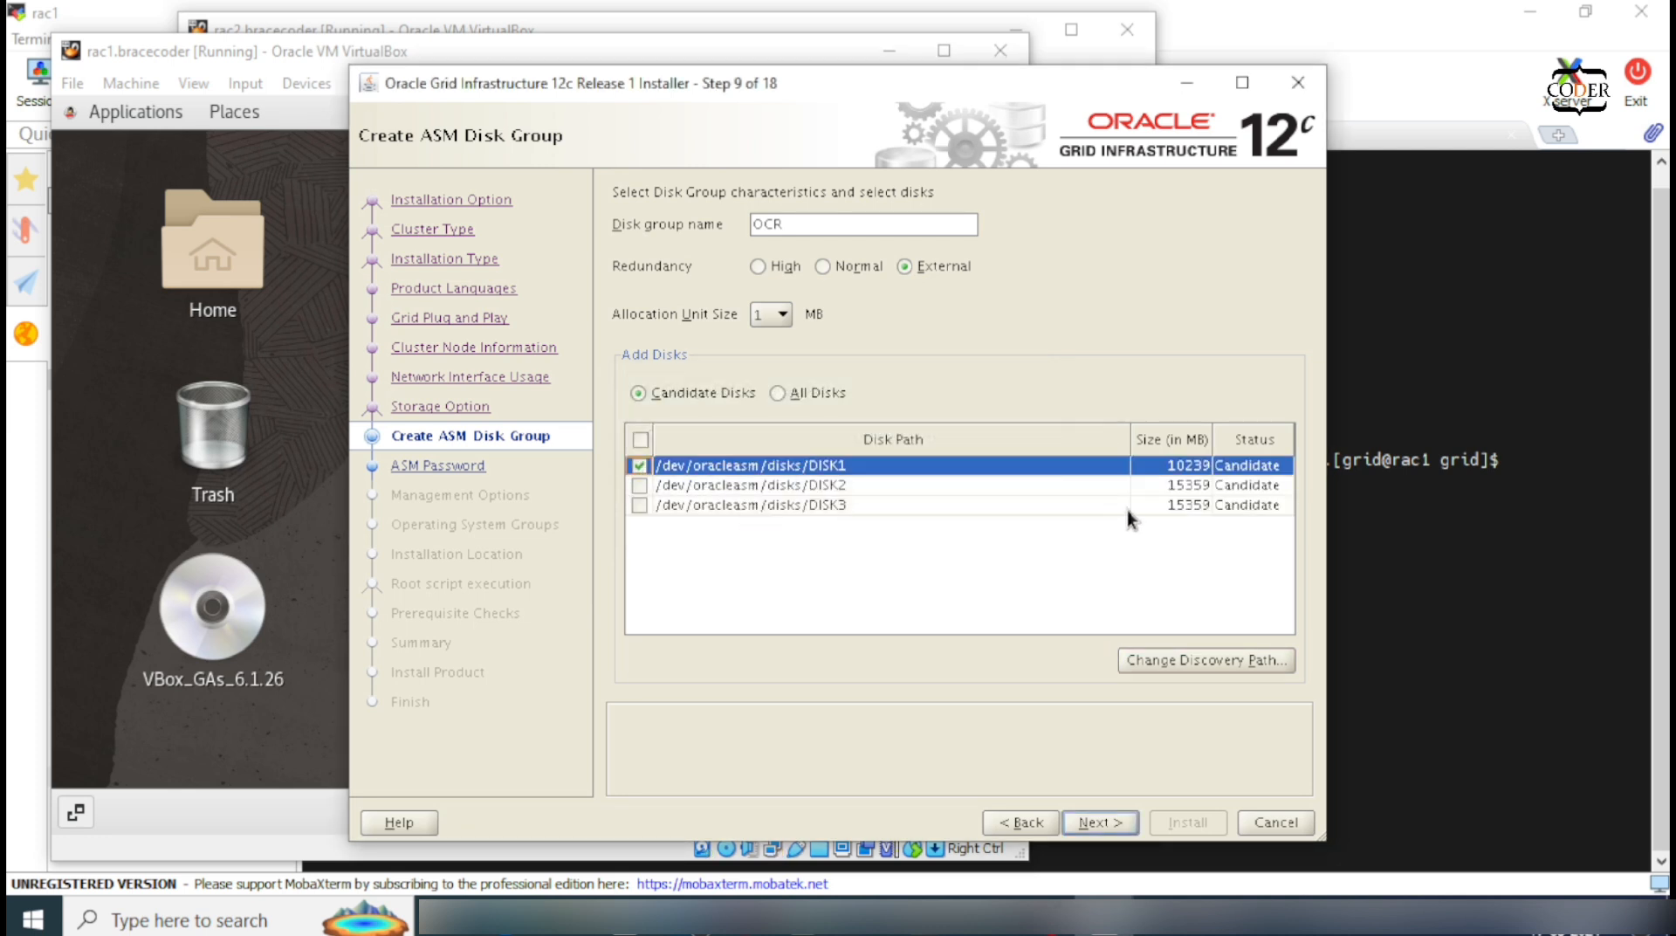
{"action": "left_click", "coordinate": [1118, 825]}
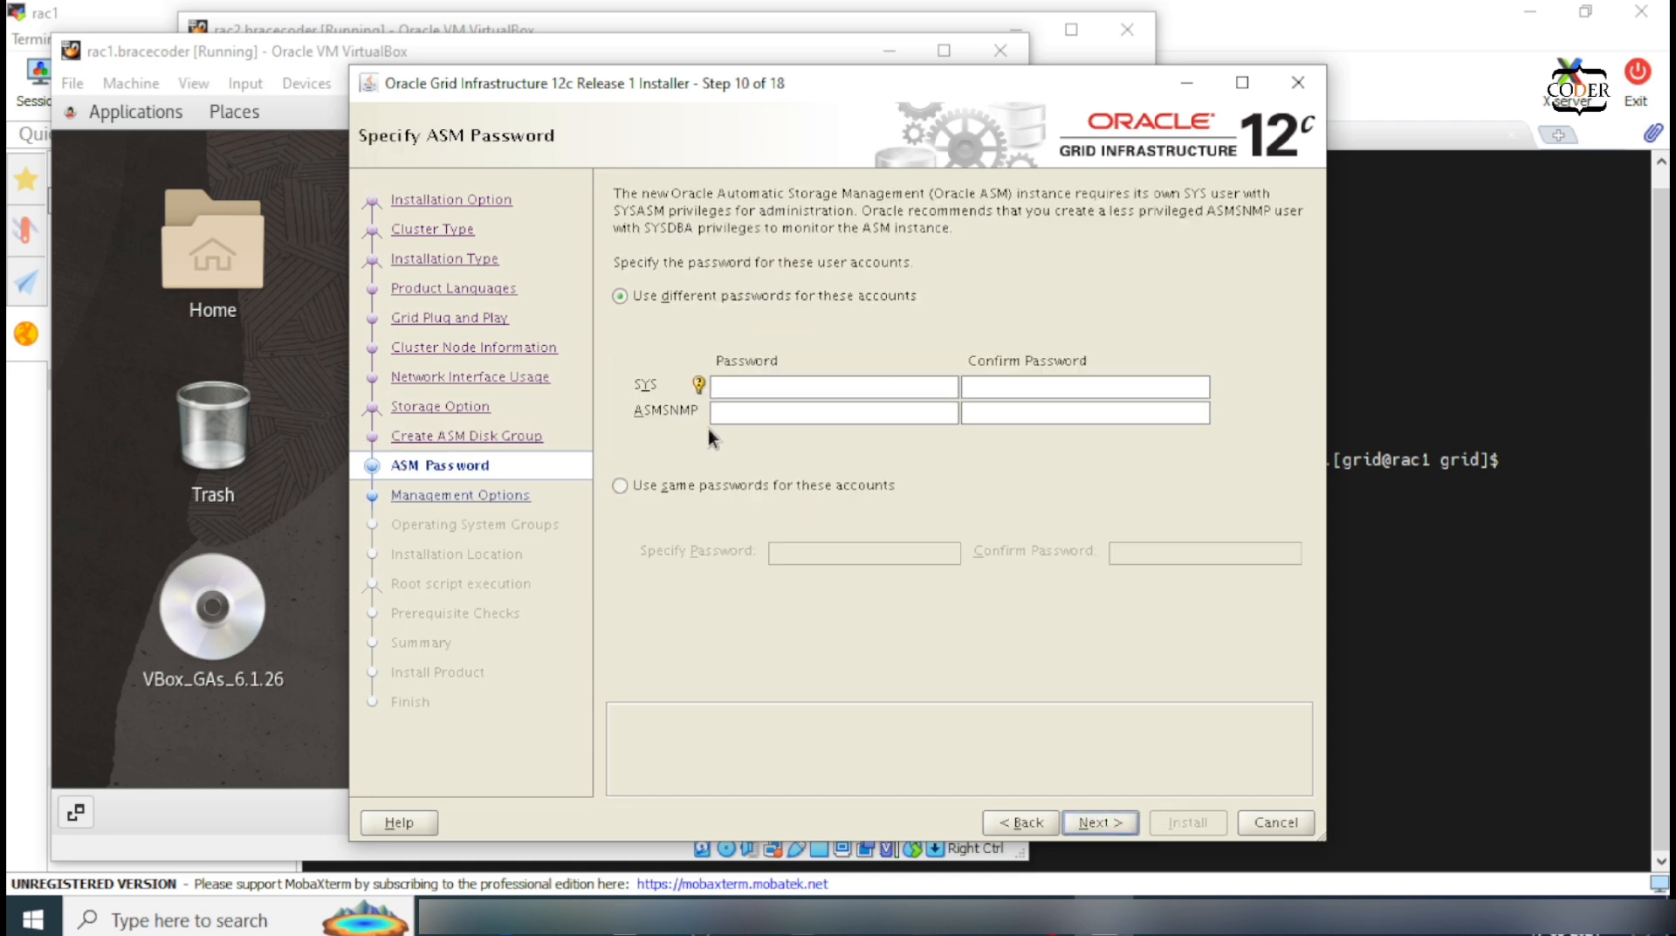
Step: Enter and confirm the SYS and ASMSNMP passwords, accepting the nonstandard-password warning
{"action": "left_click", "coordinate": [775, 414]}
{"action": "type", "text": "*****"}
{"action": "key", "text": "Tab"}
{"action": "type", "text": "*****"}
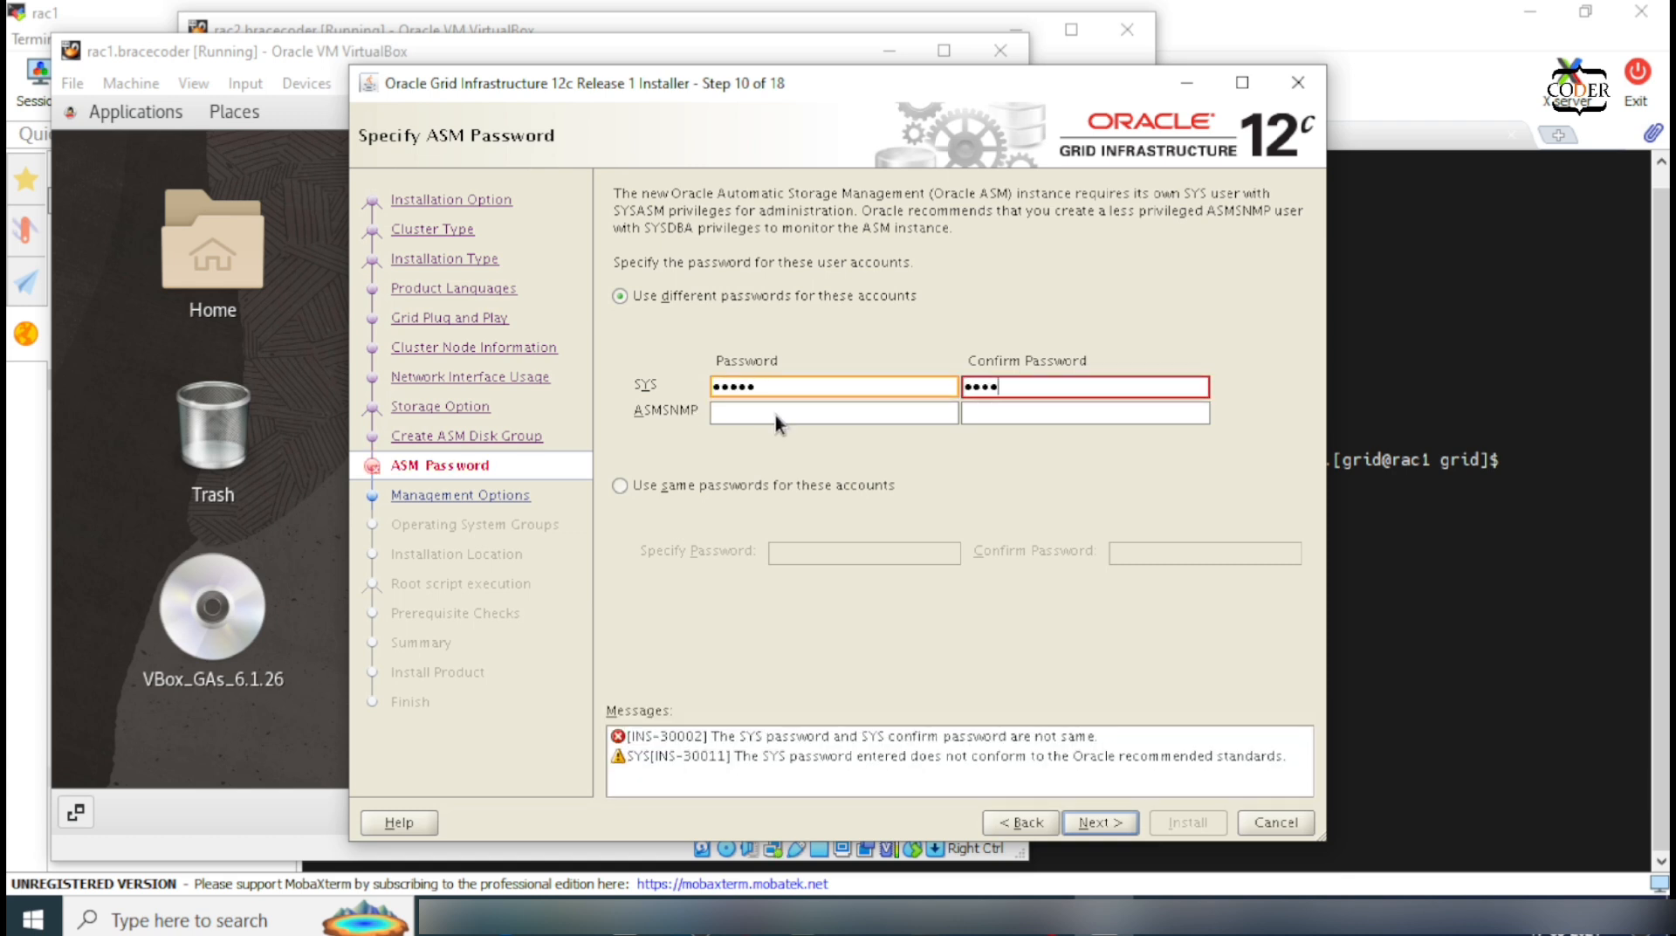
{"action": "key", "text": "Tab"}
{"action": "type", "text": "*****"}
{"action": "key", "text": "Tab"}
{"action": "type", "text": "*****"}
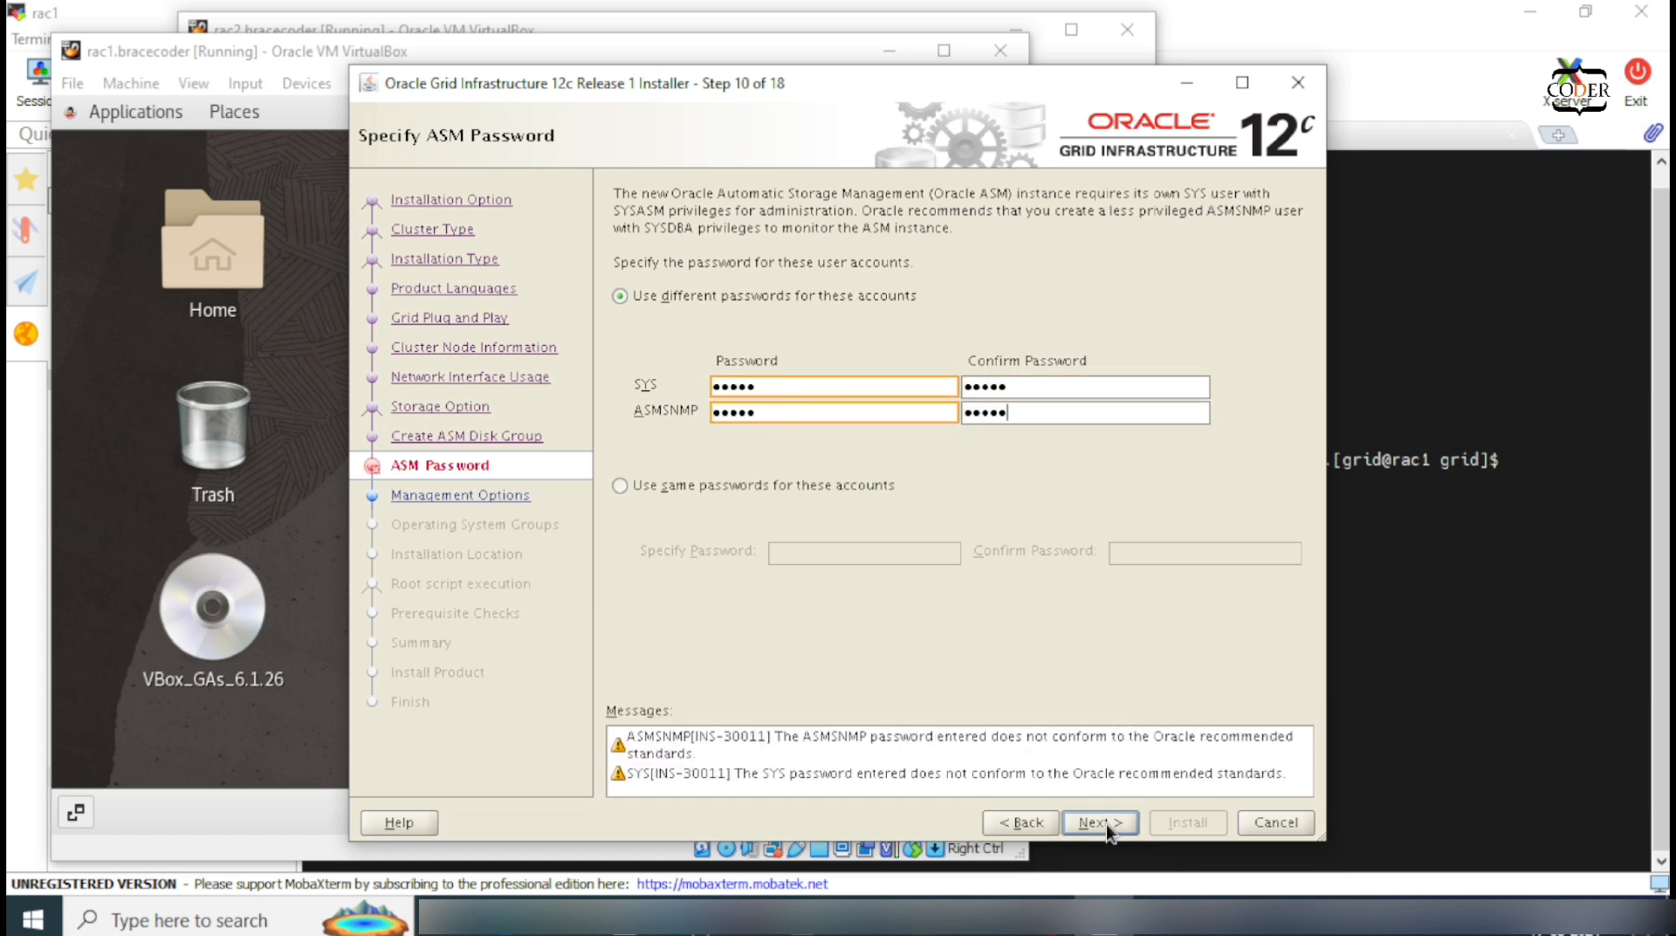
{"action": "left_click", "coordinate": [1102, 823]}
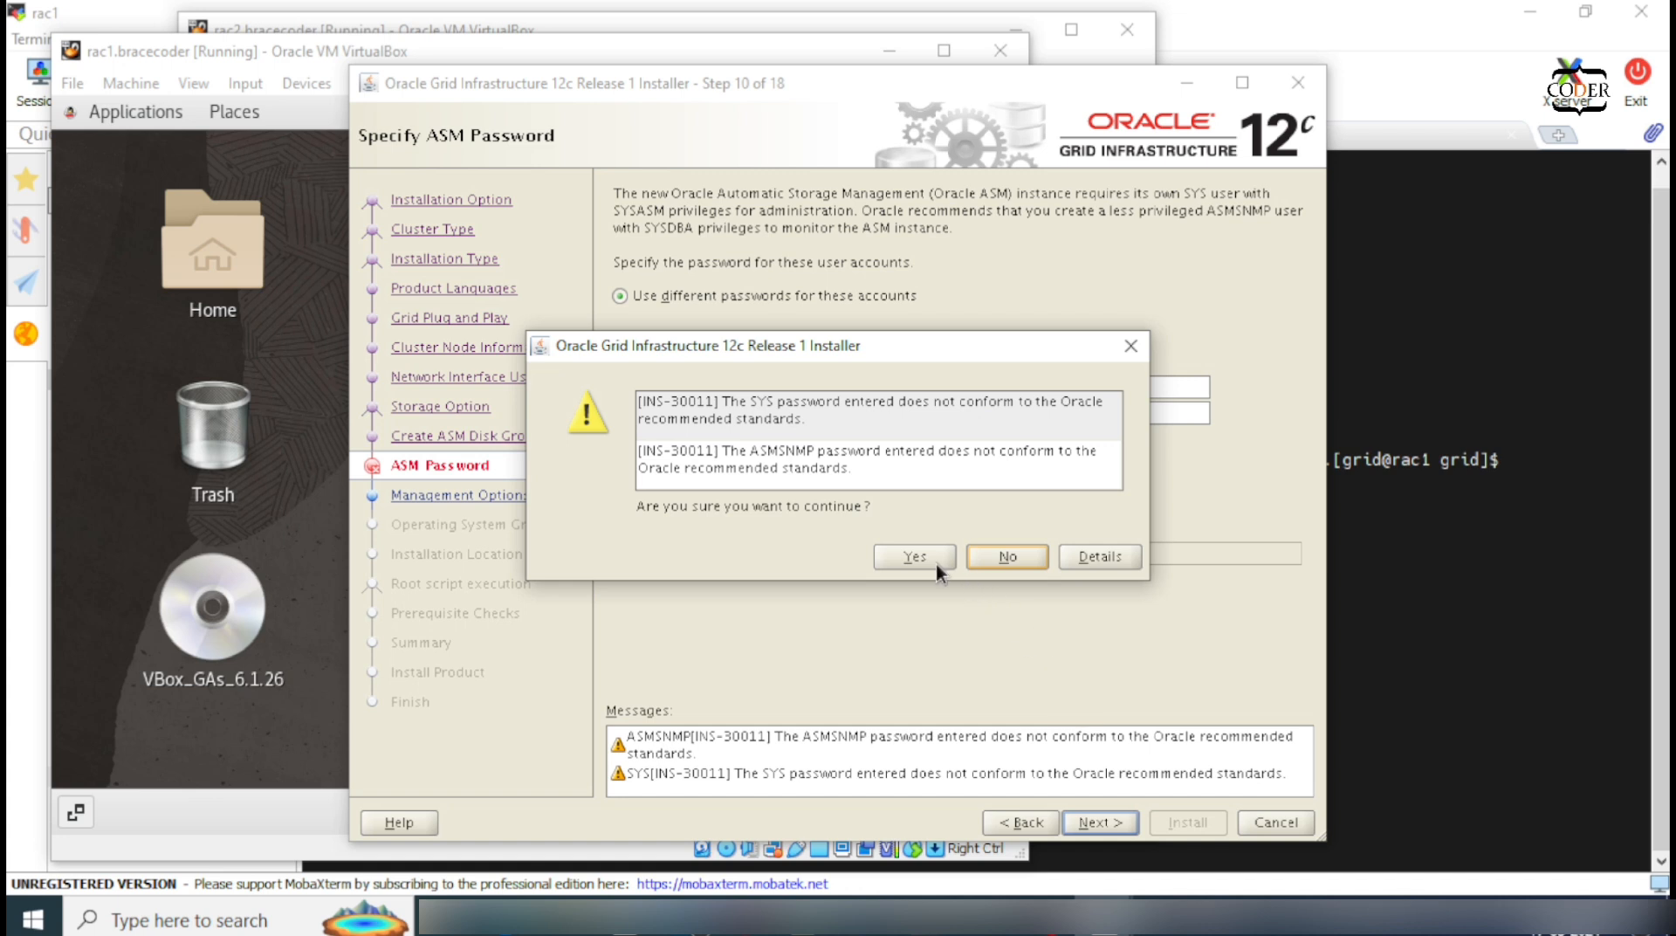
{"action": "left_click", "coordinate": [934, 563]}
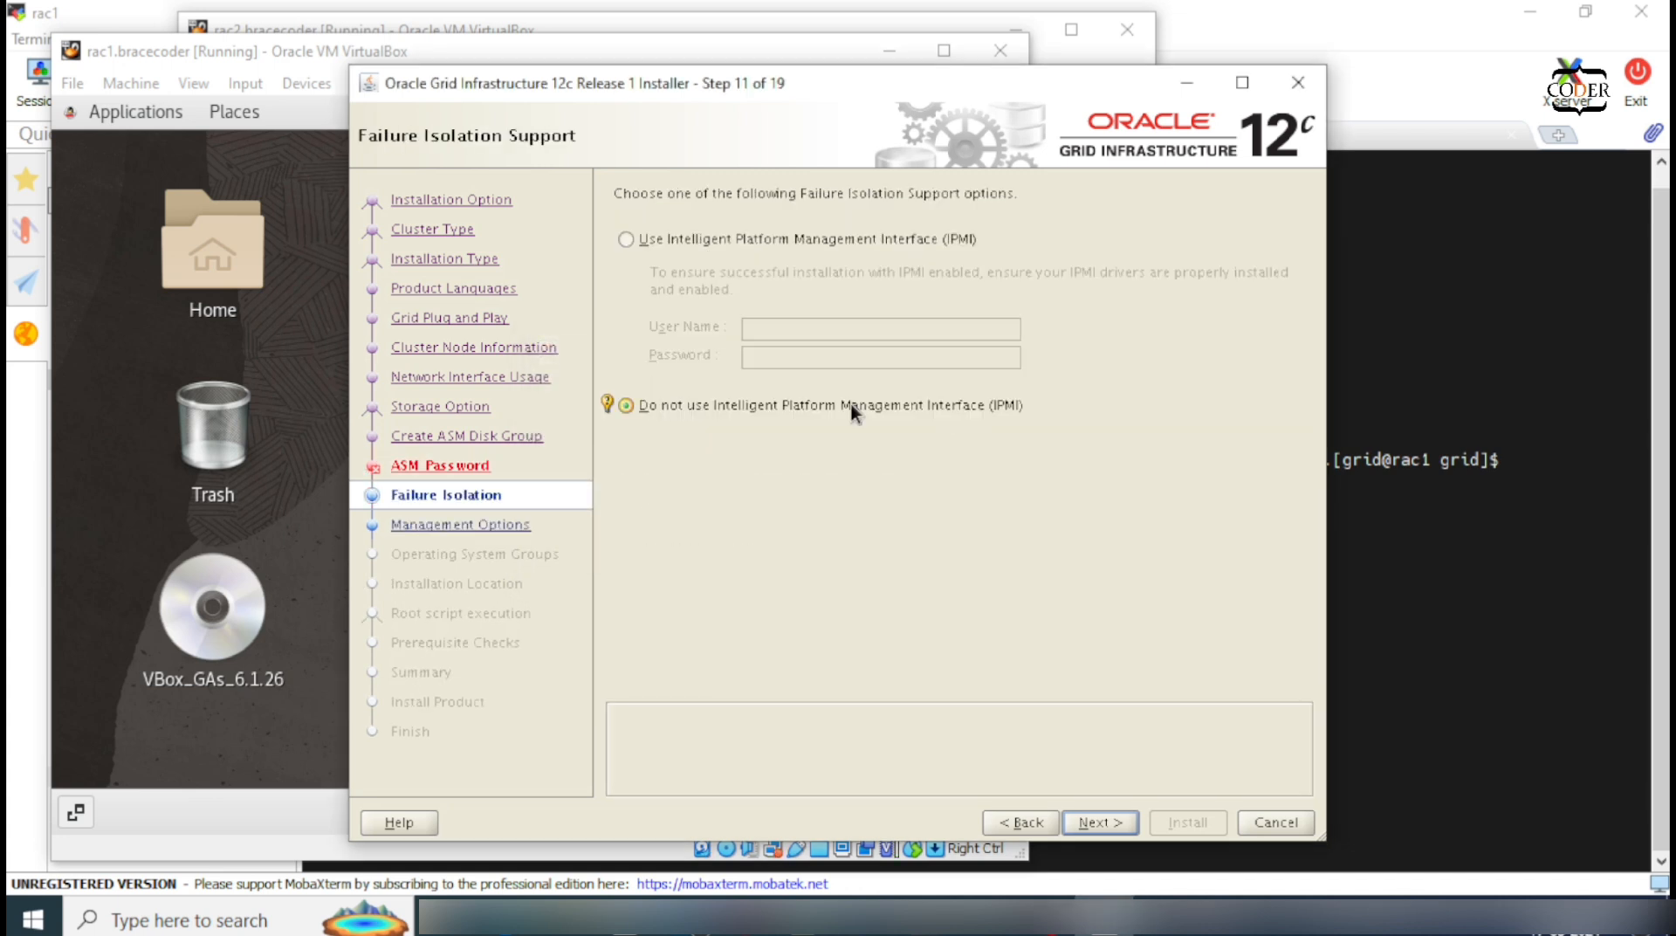
Step: Keep defaults on the IPMI, Management Options and OS Groups pages
{"action": "left_click", "coordinate": [1091, 821]}
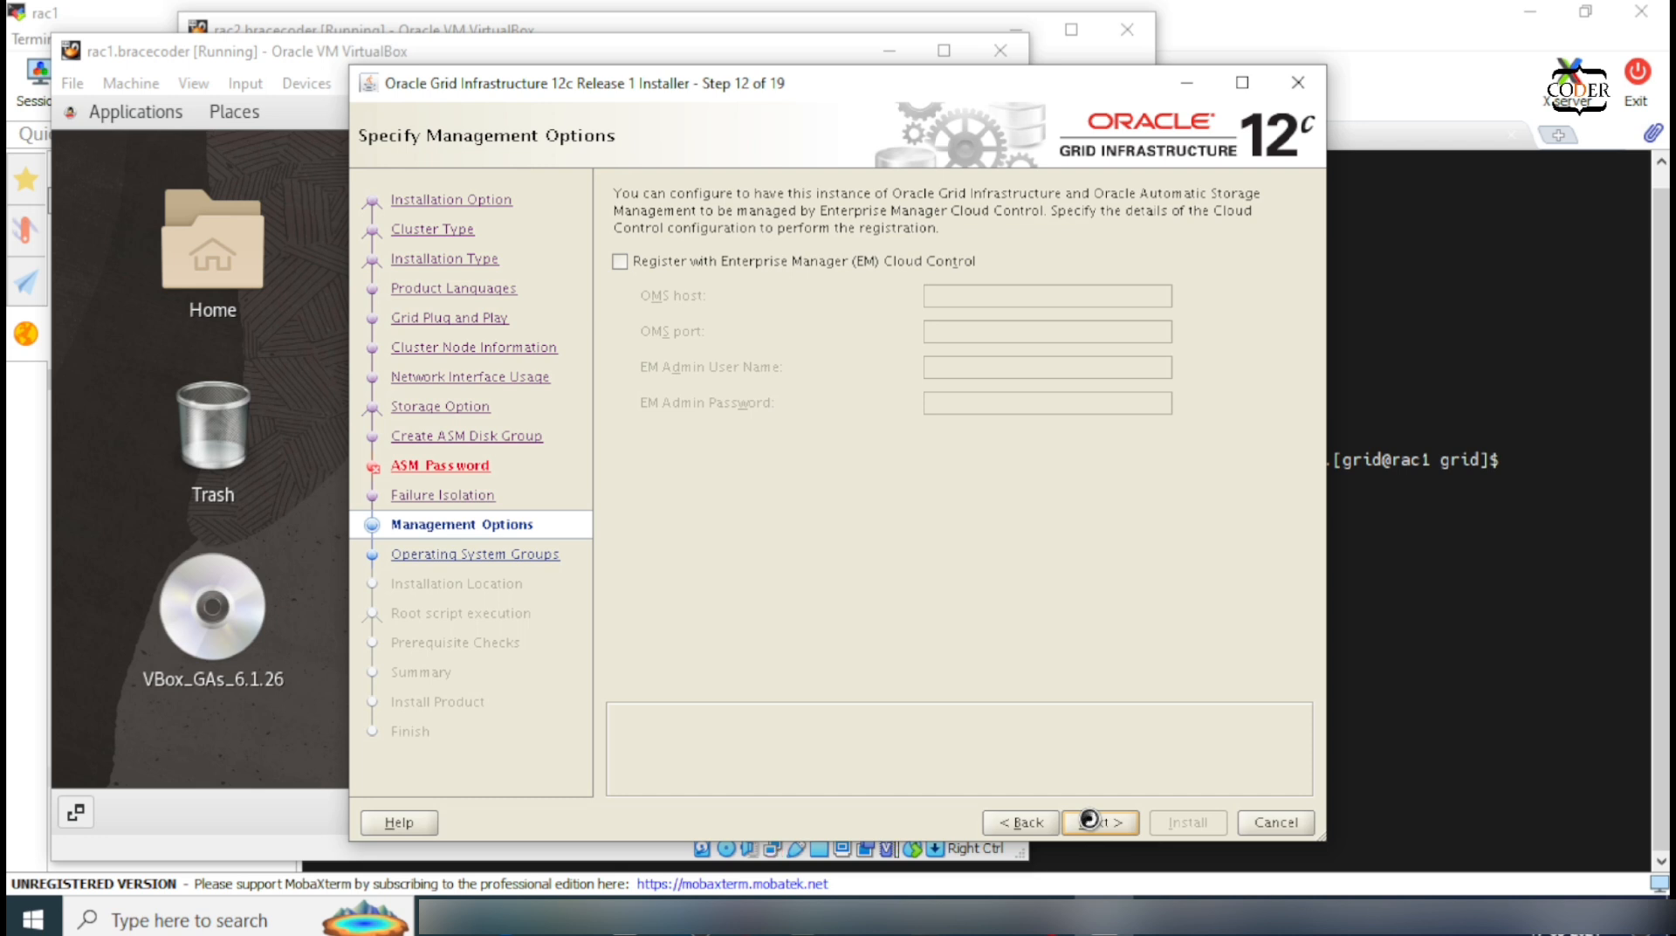
{"action": "left_click", "coordinate": [1108, 823]}
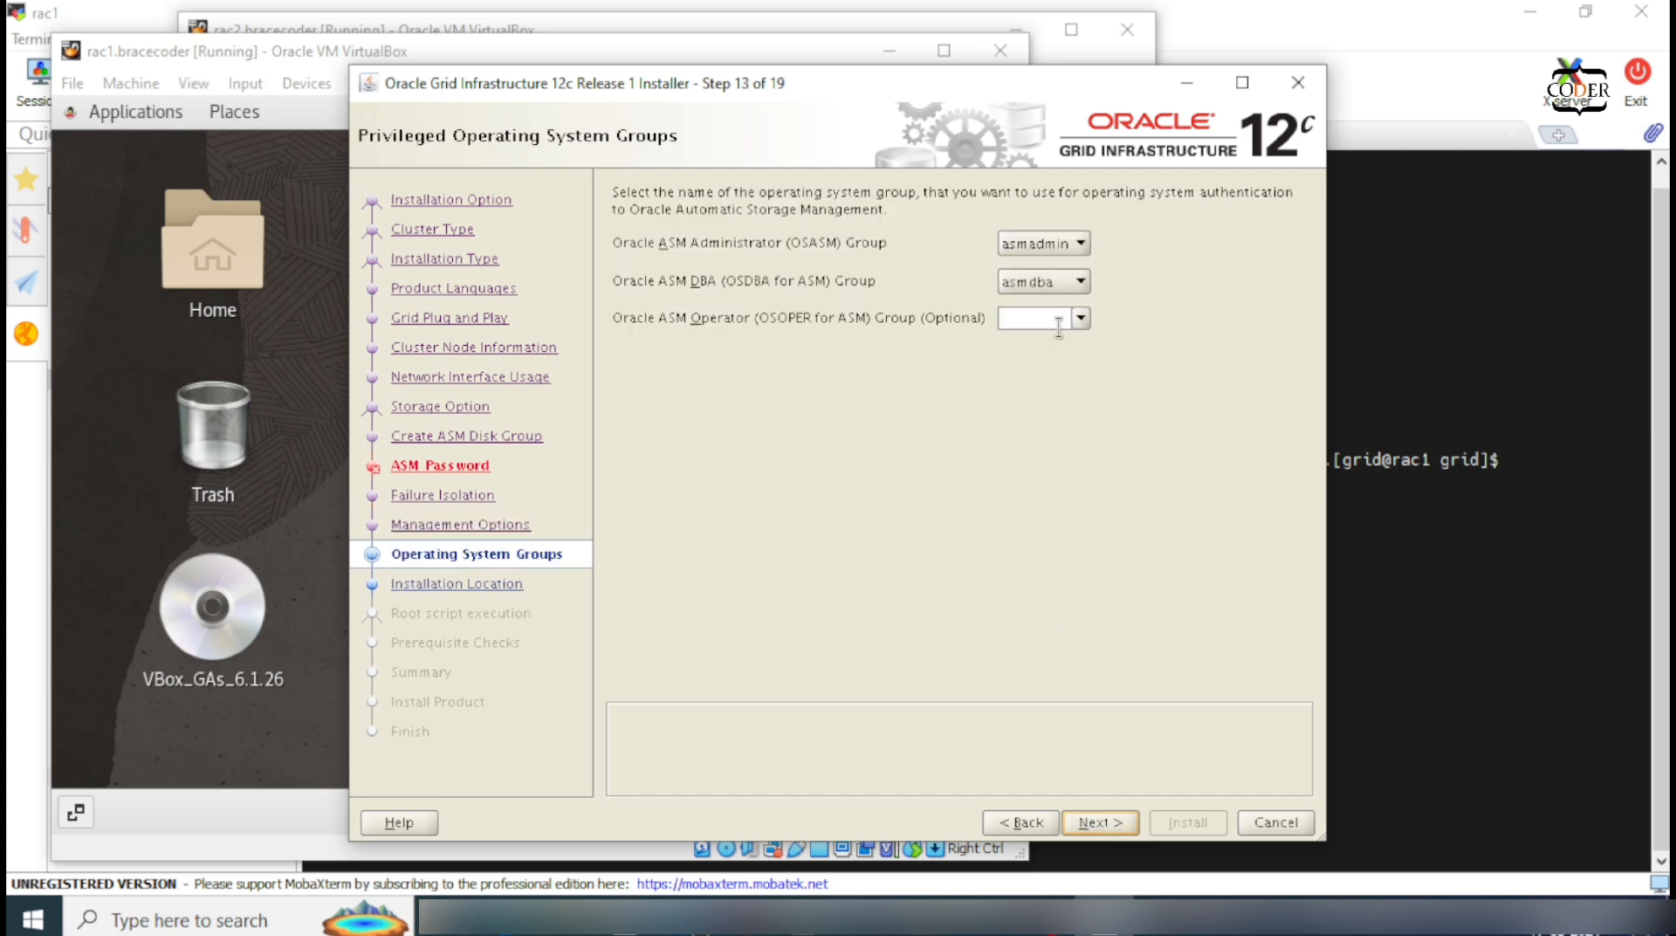
{"action": "left_click", "coordinate": [1100, 822]}
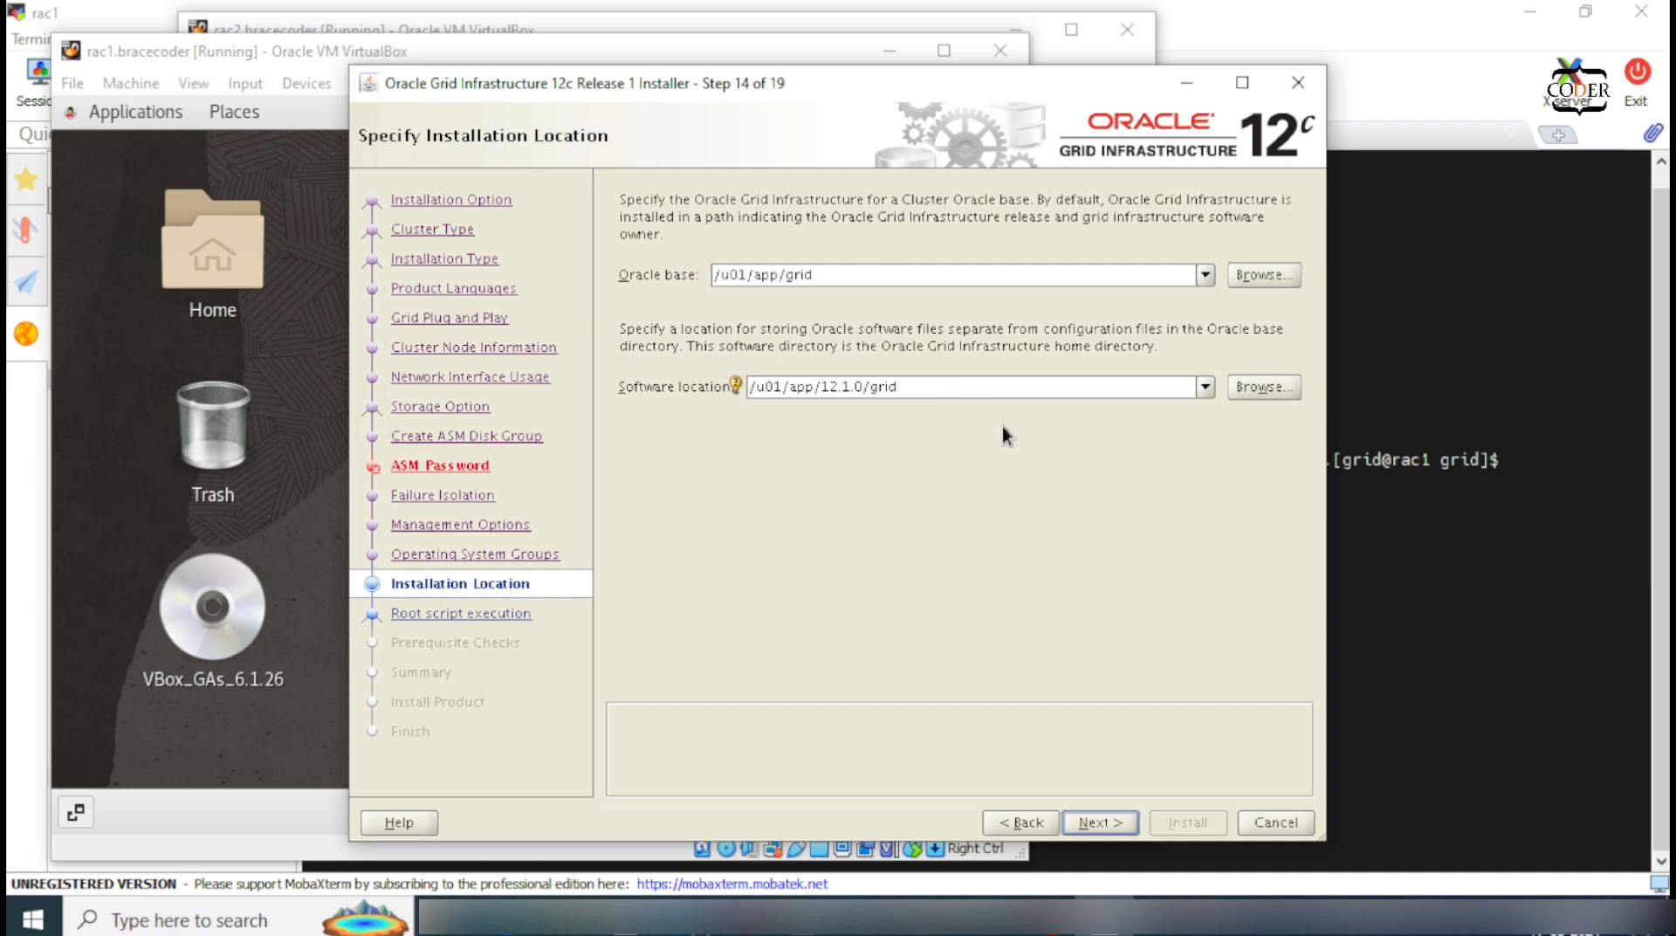
Step: Keep default grid and inventory locations and run root scripts automatically using the root password
{"action": "left_click", "coordinate": [1120, 822]}
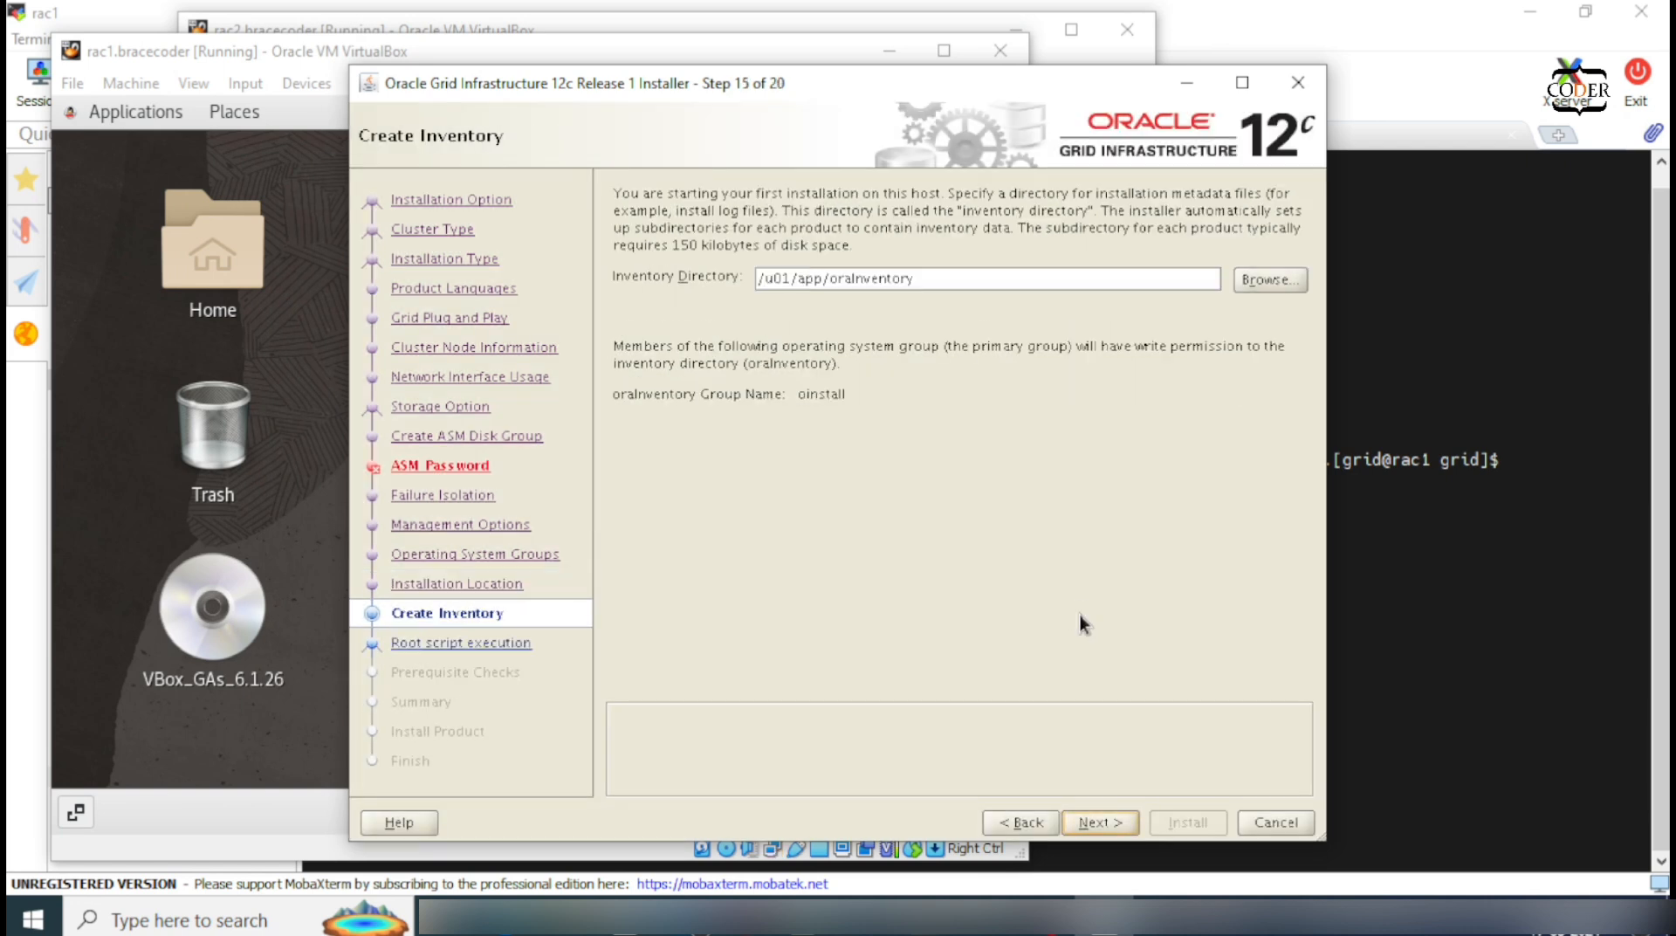
{"action": "left_click", "coordinate": [1097, 813]}
{"action": "type", "text": "oracl"}
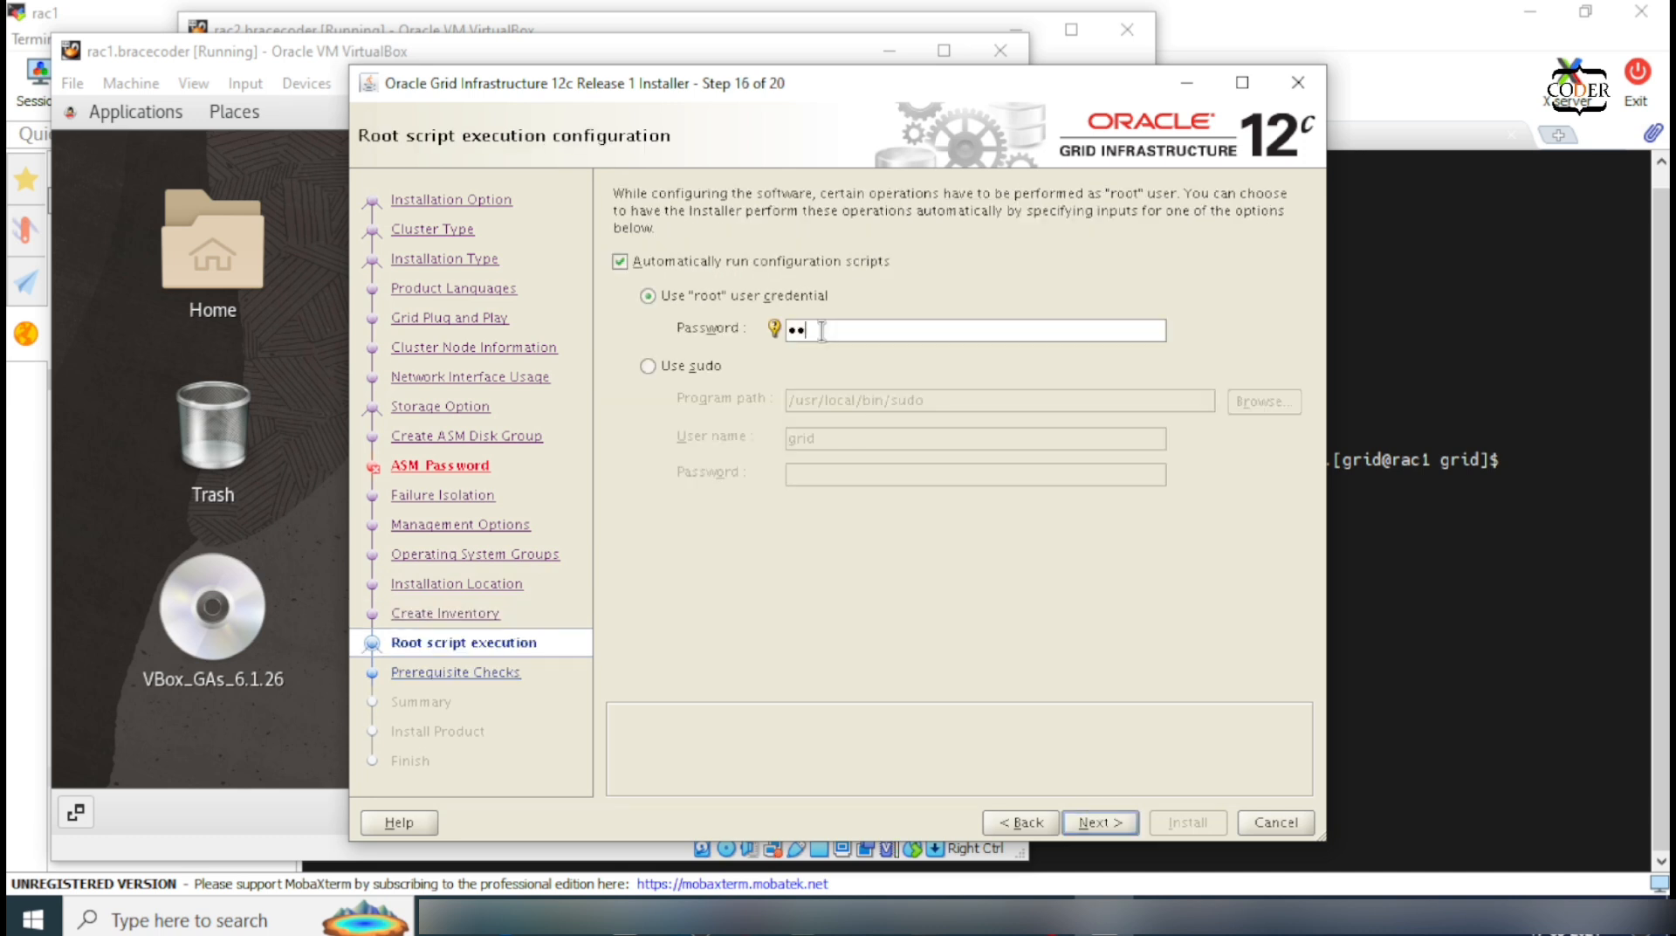
{"action": "left_click", "coordinate": [1117, 818]}
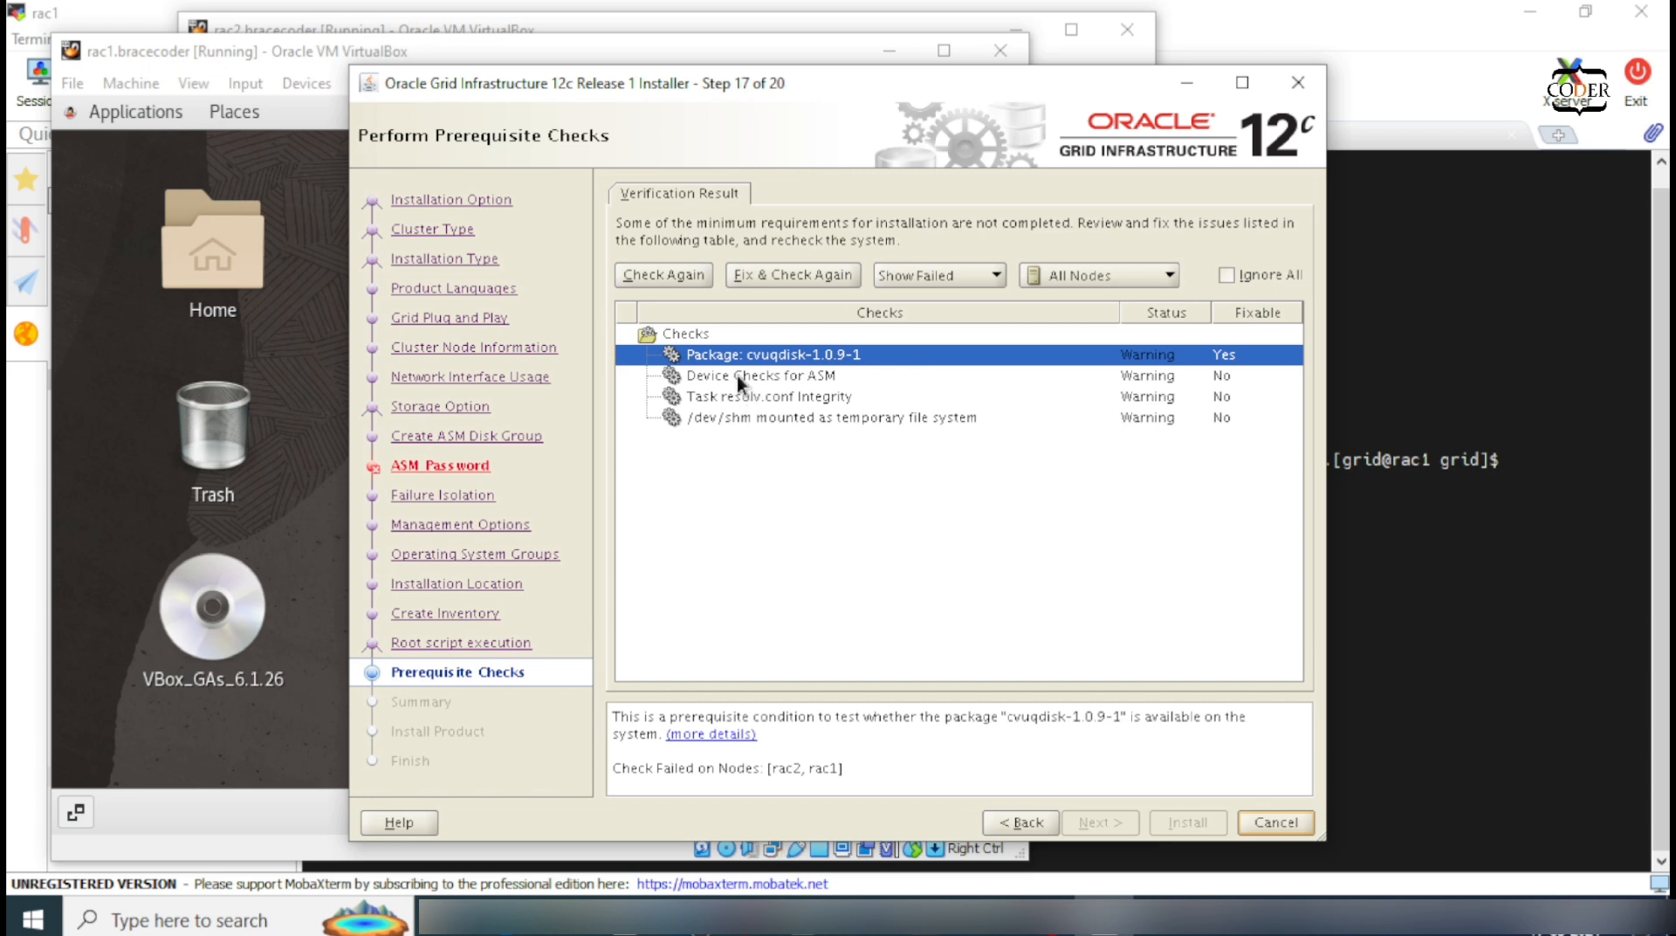
Step: Run the fixup for the cvuqdisk package check on nodes rac1 and rac2
{"action": "left_click", "coordinate": [804, 274]}
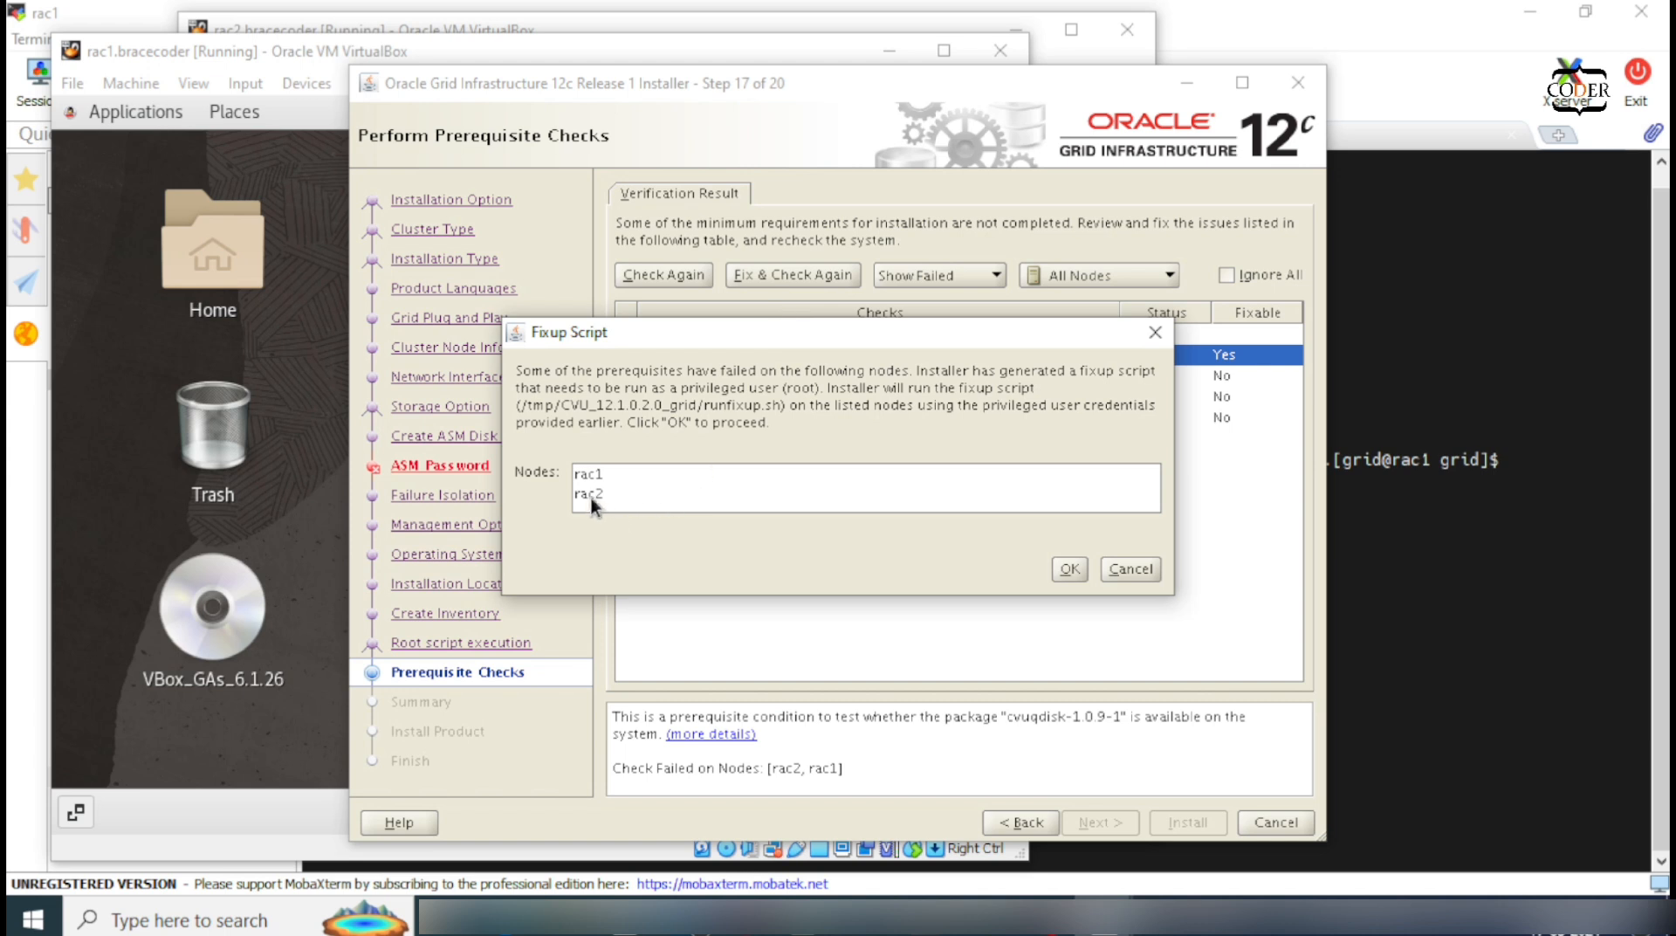
{"action": "left_click", "coordinate": [616, 477]}
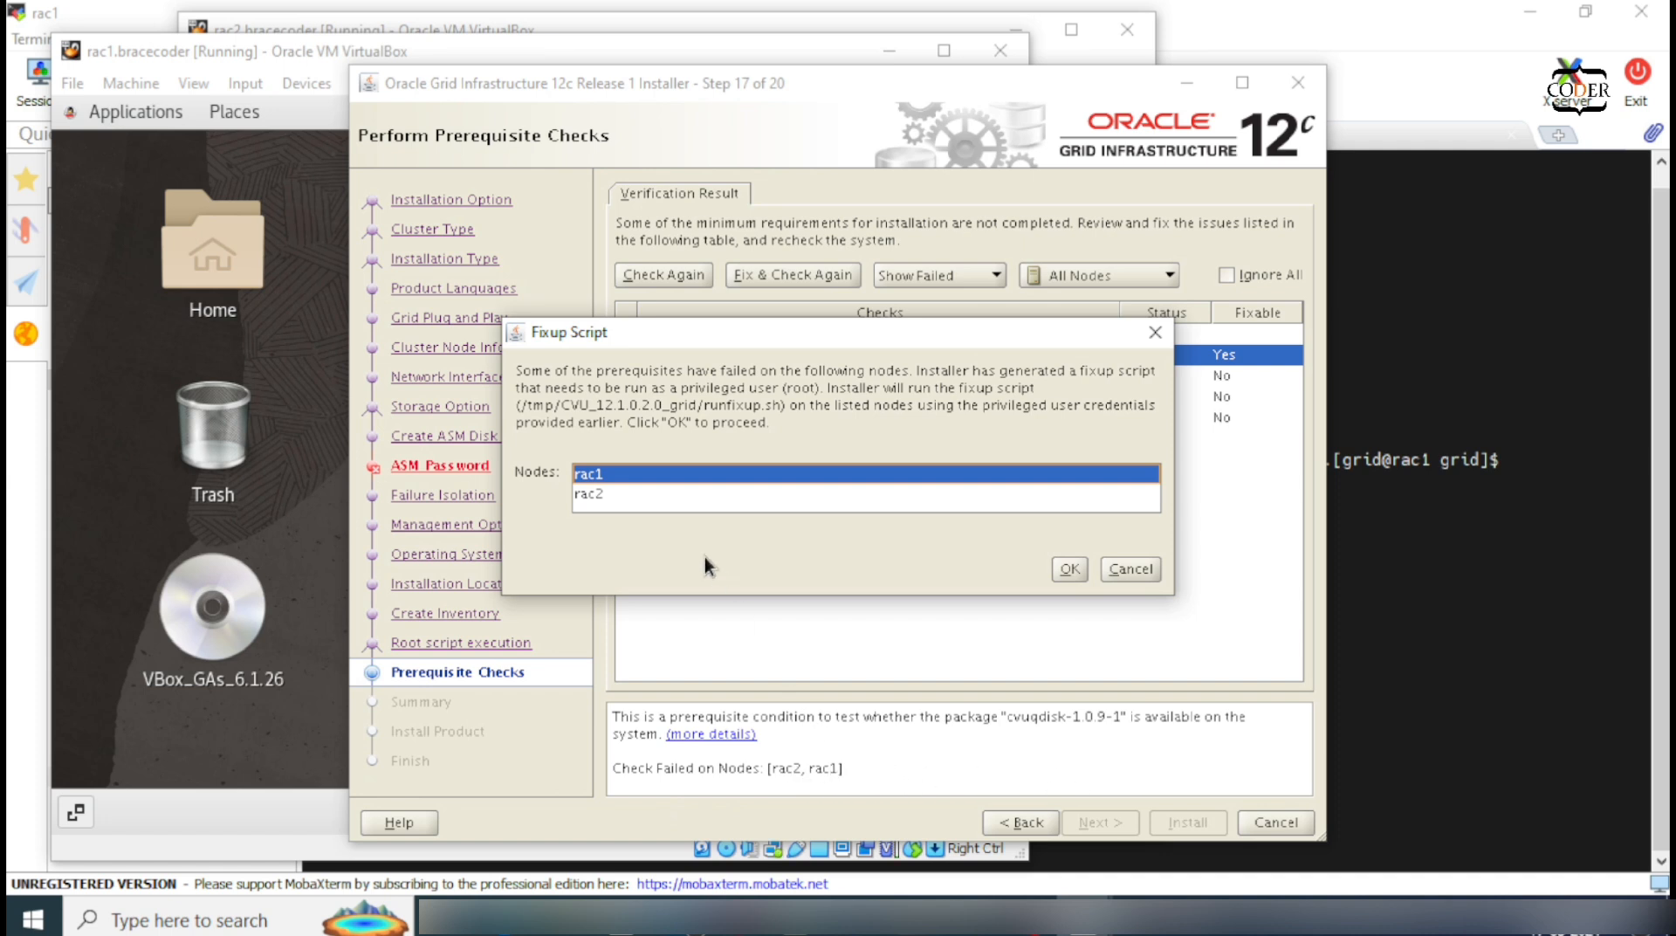
{"action": "left_click_drag", "start_coordinate": [621, 474], "coordinate": [640, 492]}
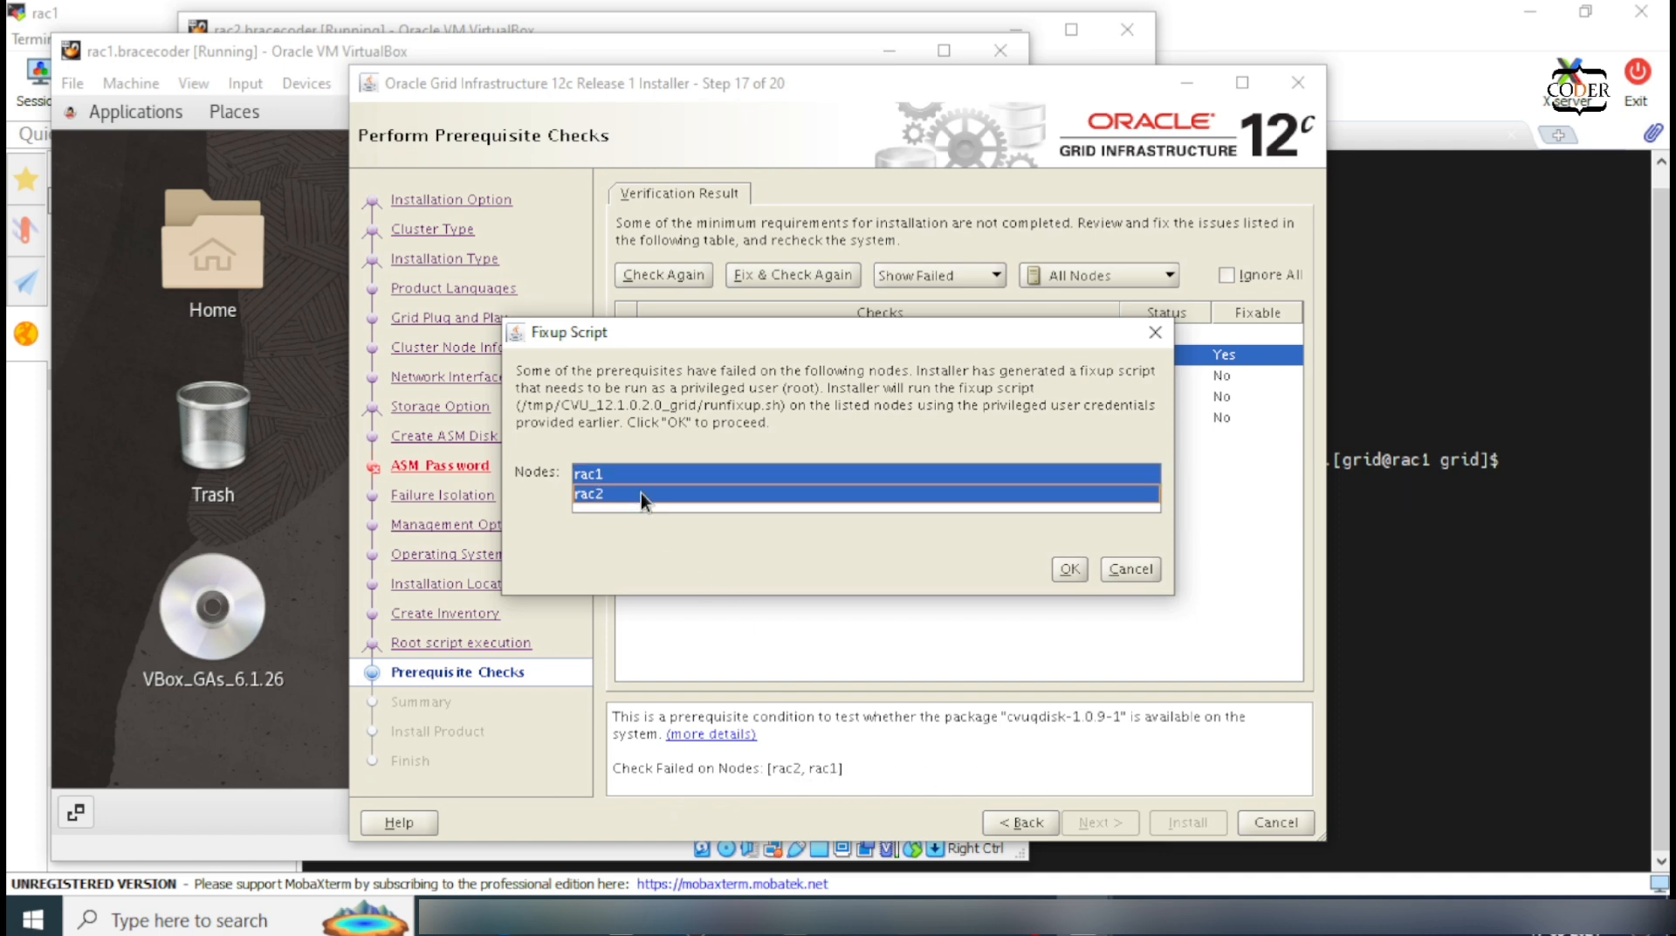
{"action": "left_click", "coordinate": [1075, 570]}
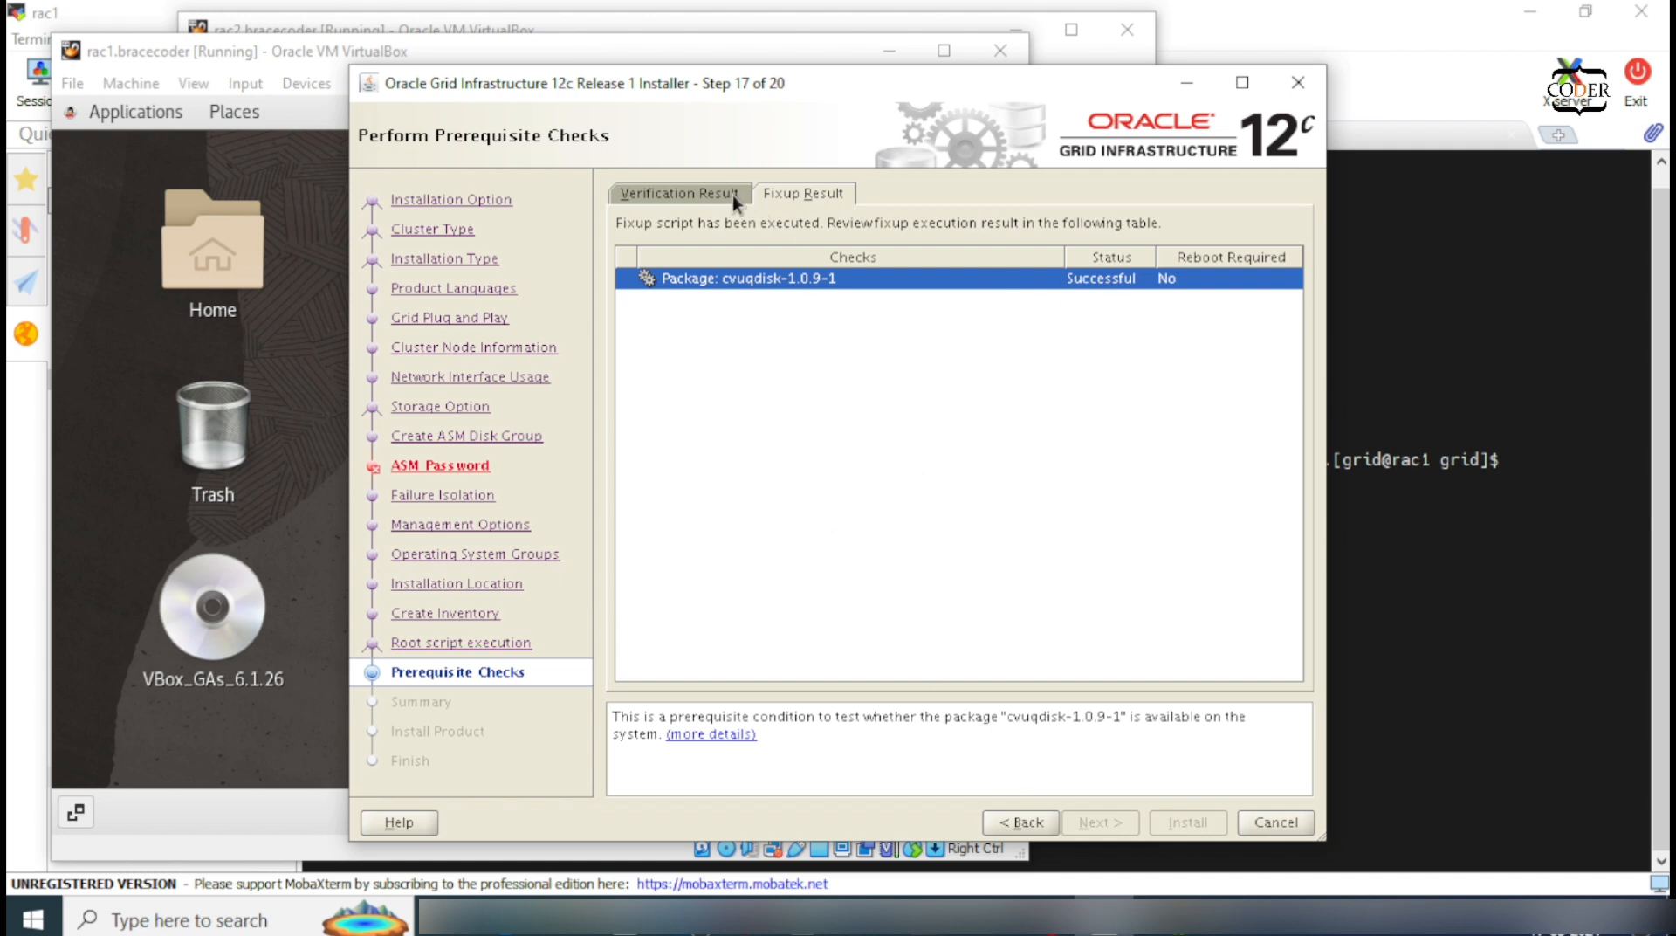
Step: Ignore all remaining prerequisite warnings and continue to the installation Summary
{"action": "left_click", "coordinate": [663, 196]}
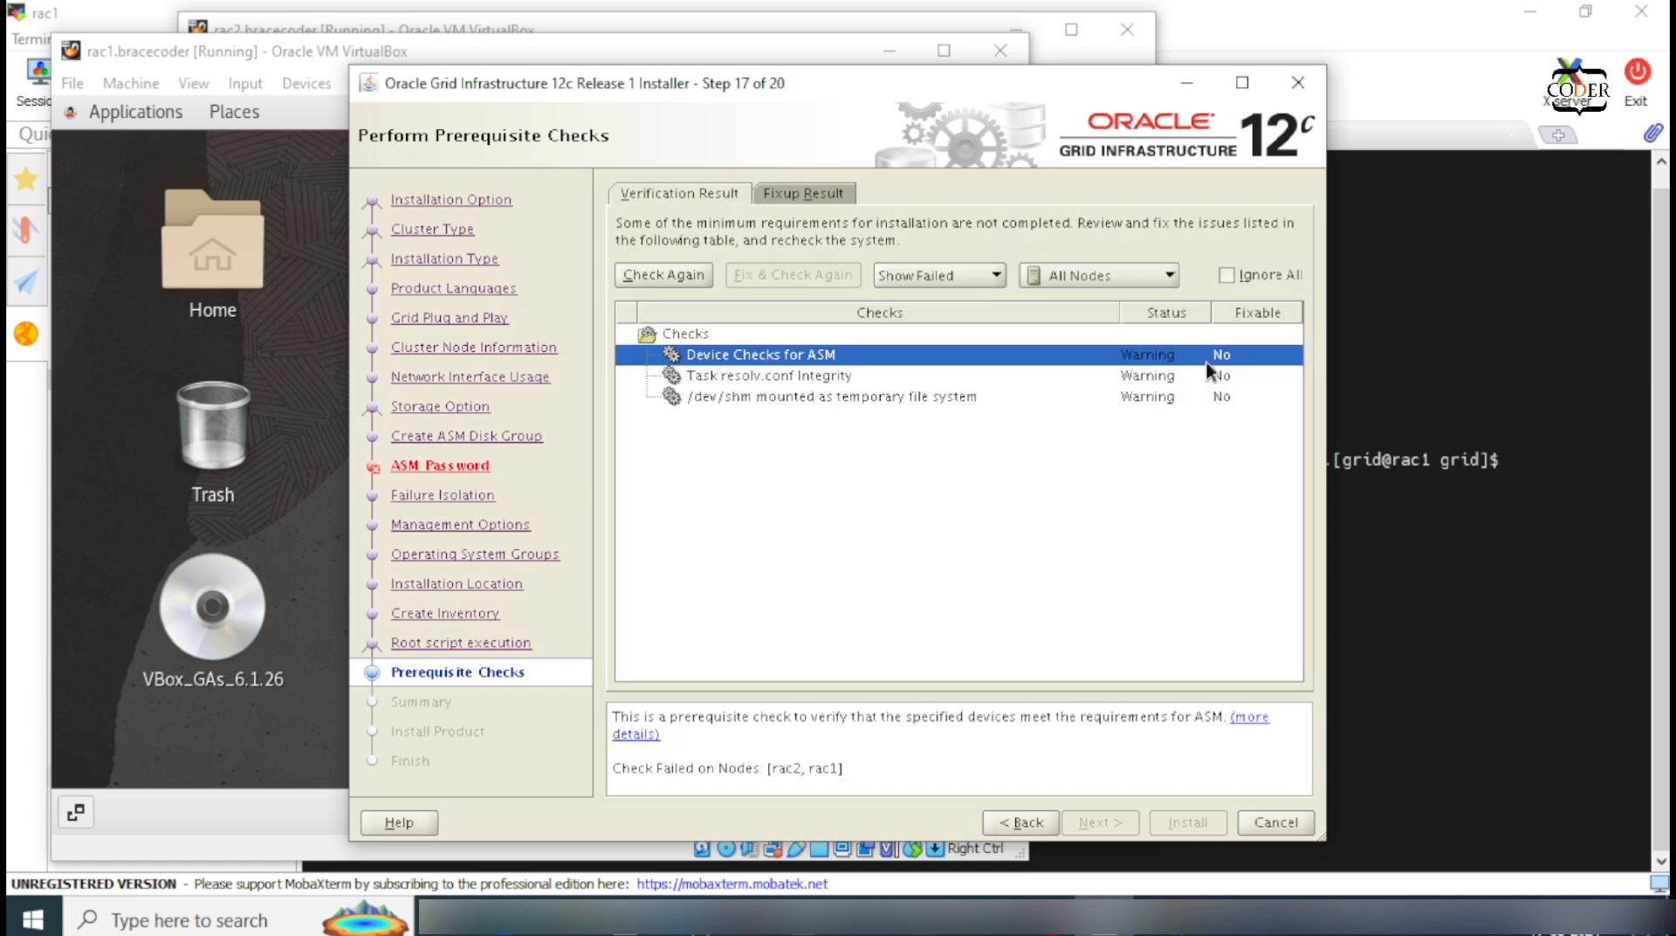
{"action": "left_click", "coordinate": [1227, 274]}
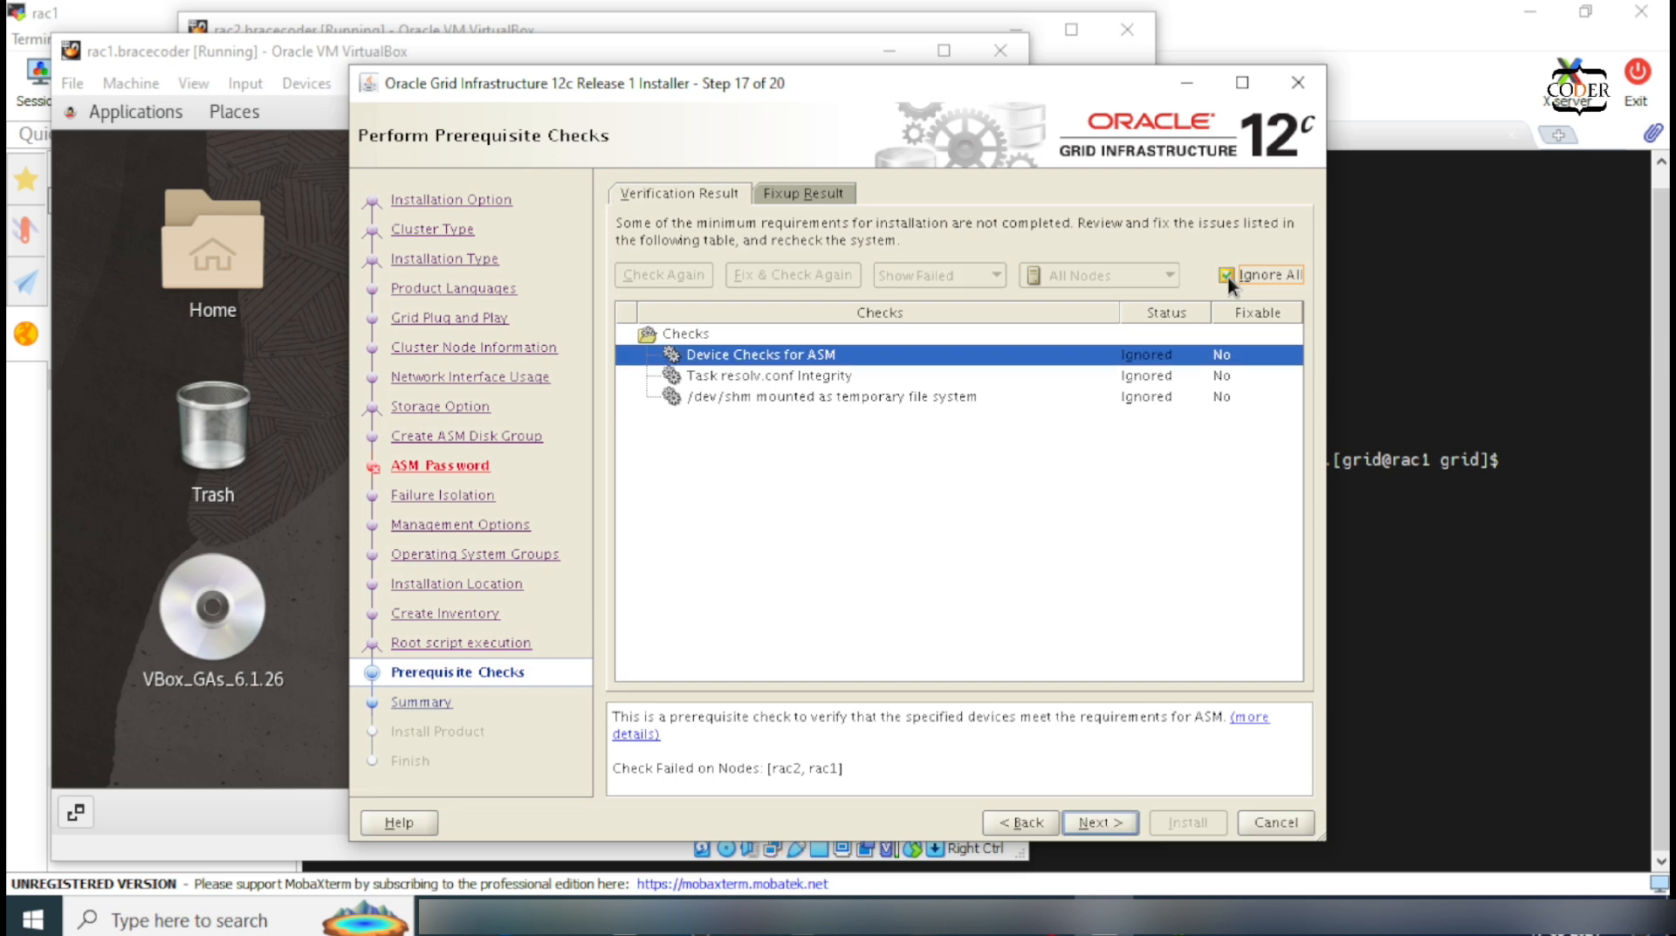
{"action": "left_click", "coordinate": [1117, 817]}
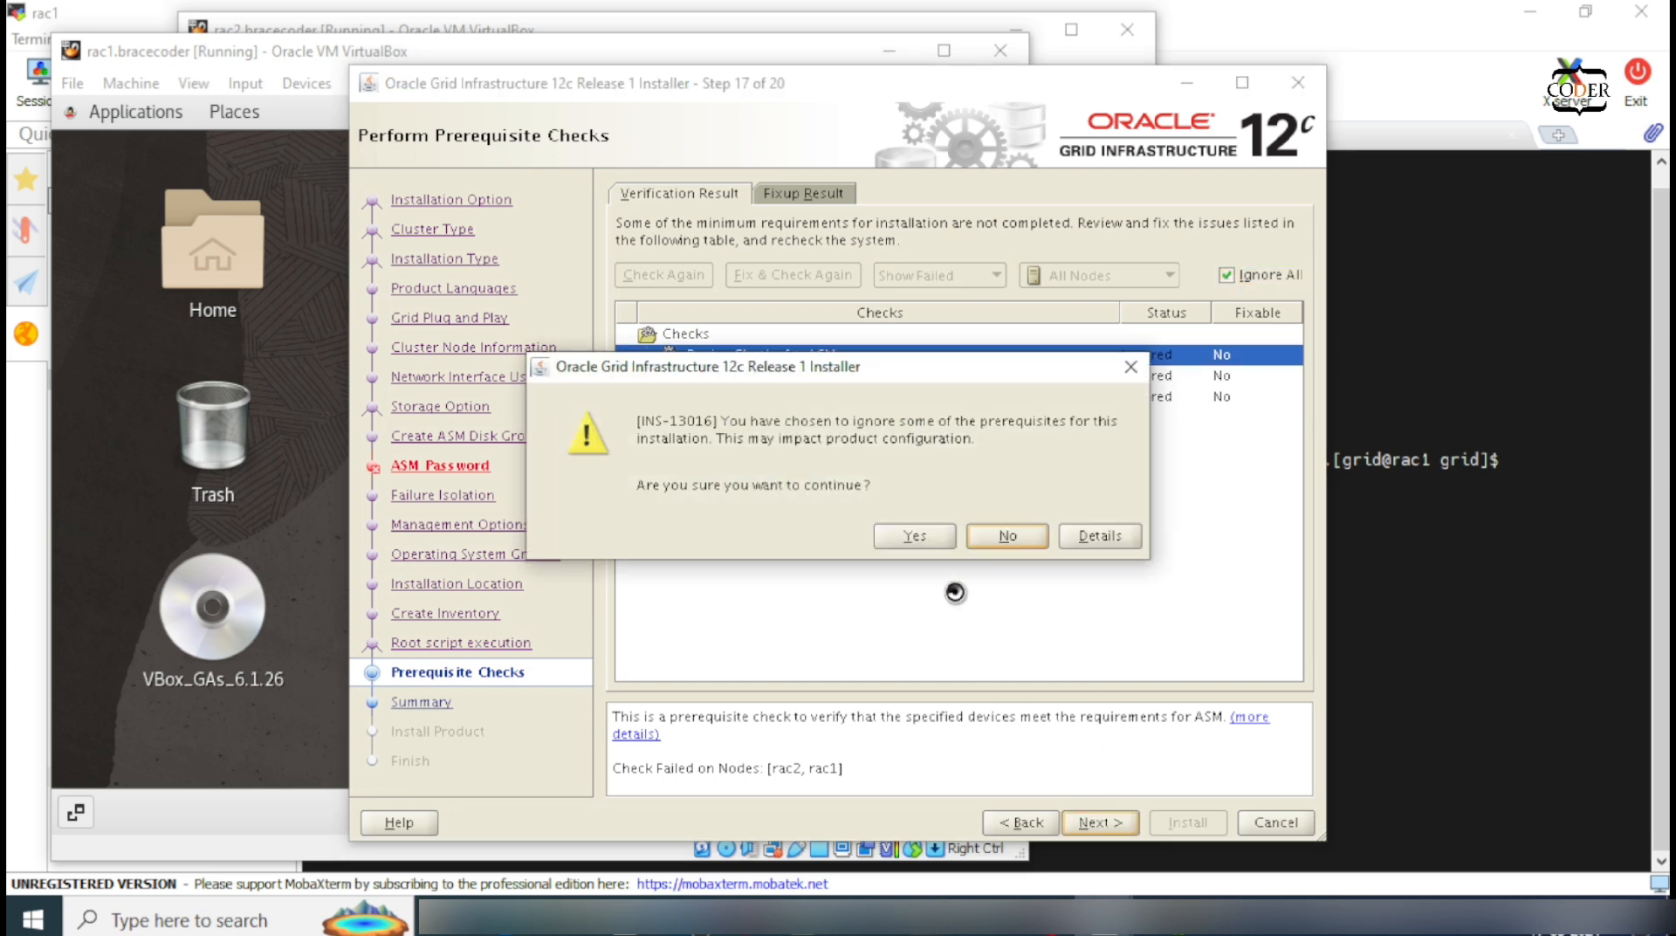
{"action": "left_click", "coordinate": [911, 546]}
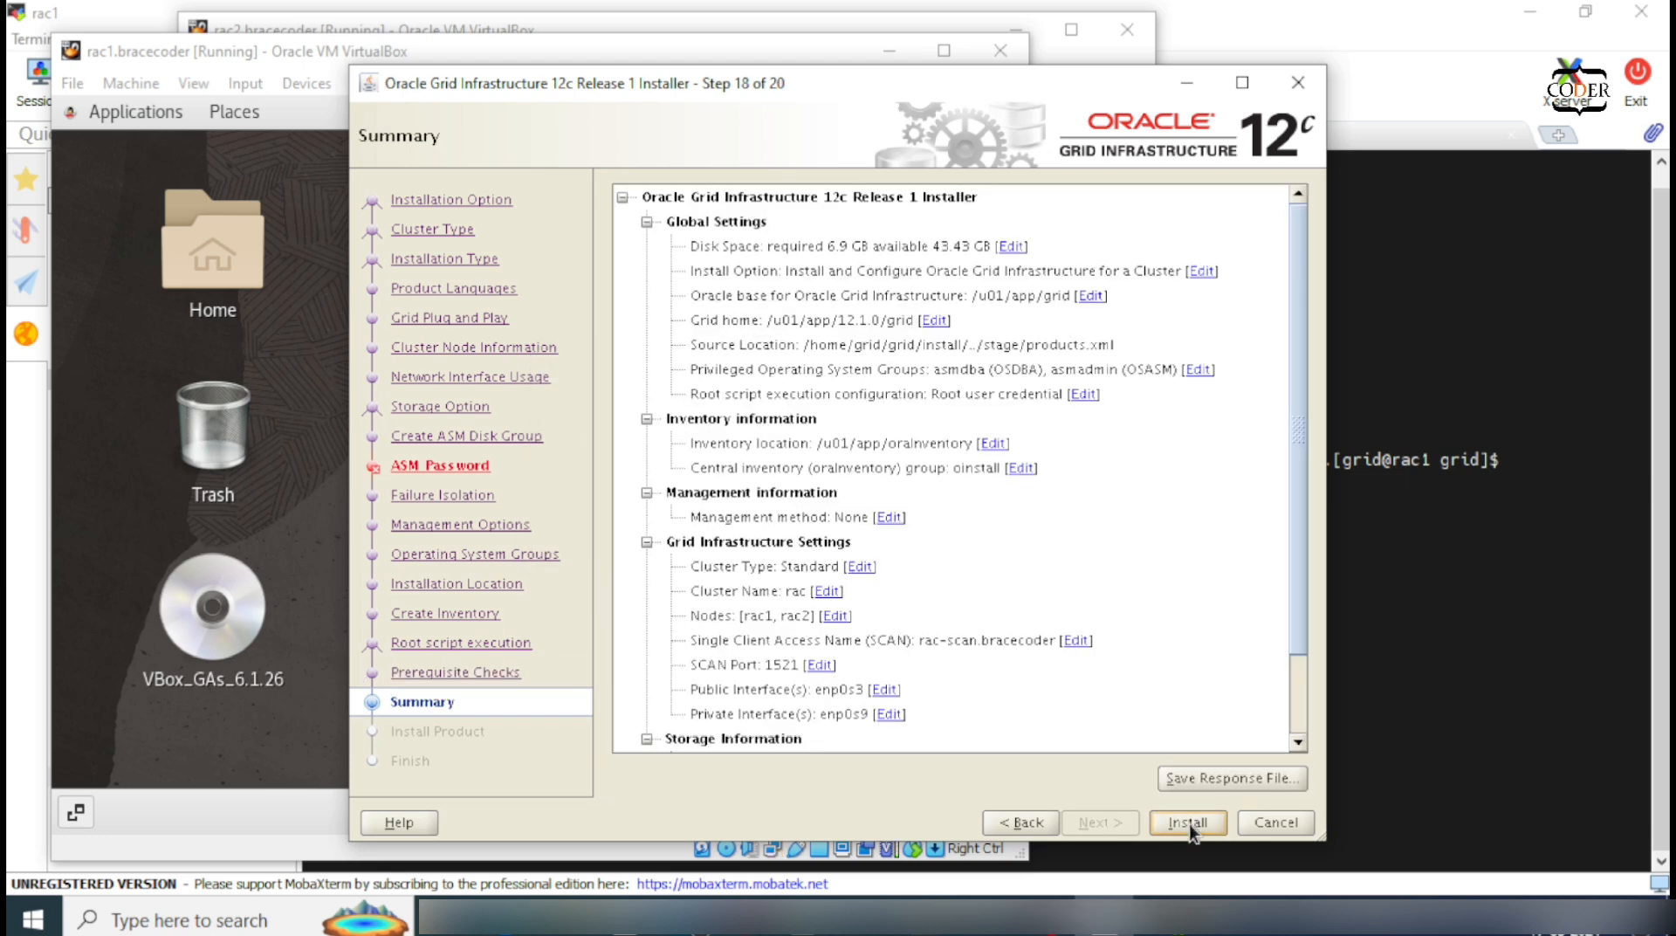
Step: Start the Grid Infrastructure installation from the Summary page
{"action": "left_click", "coordinate": [1188, 822]}
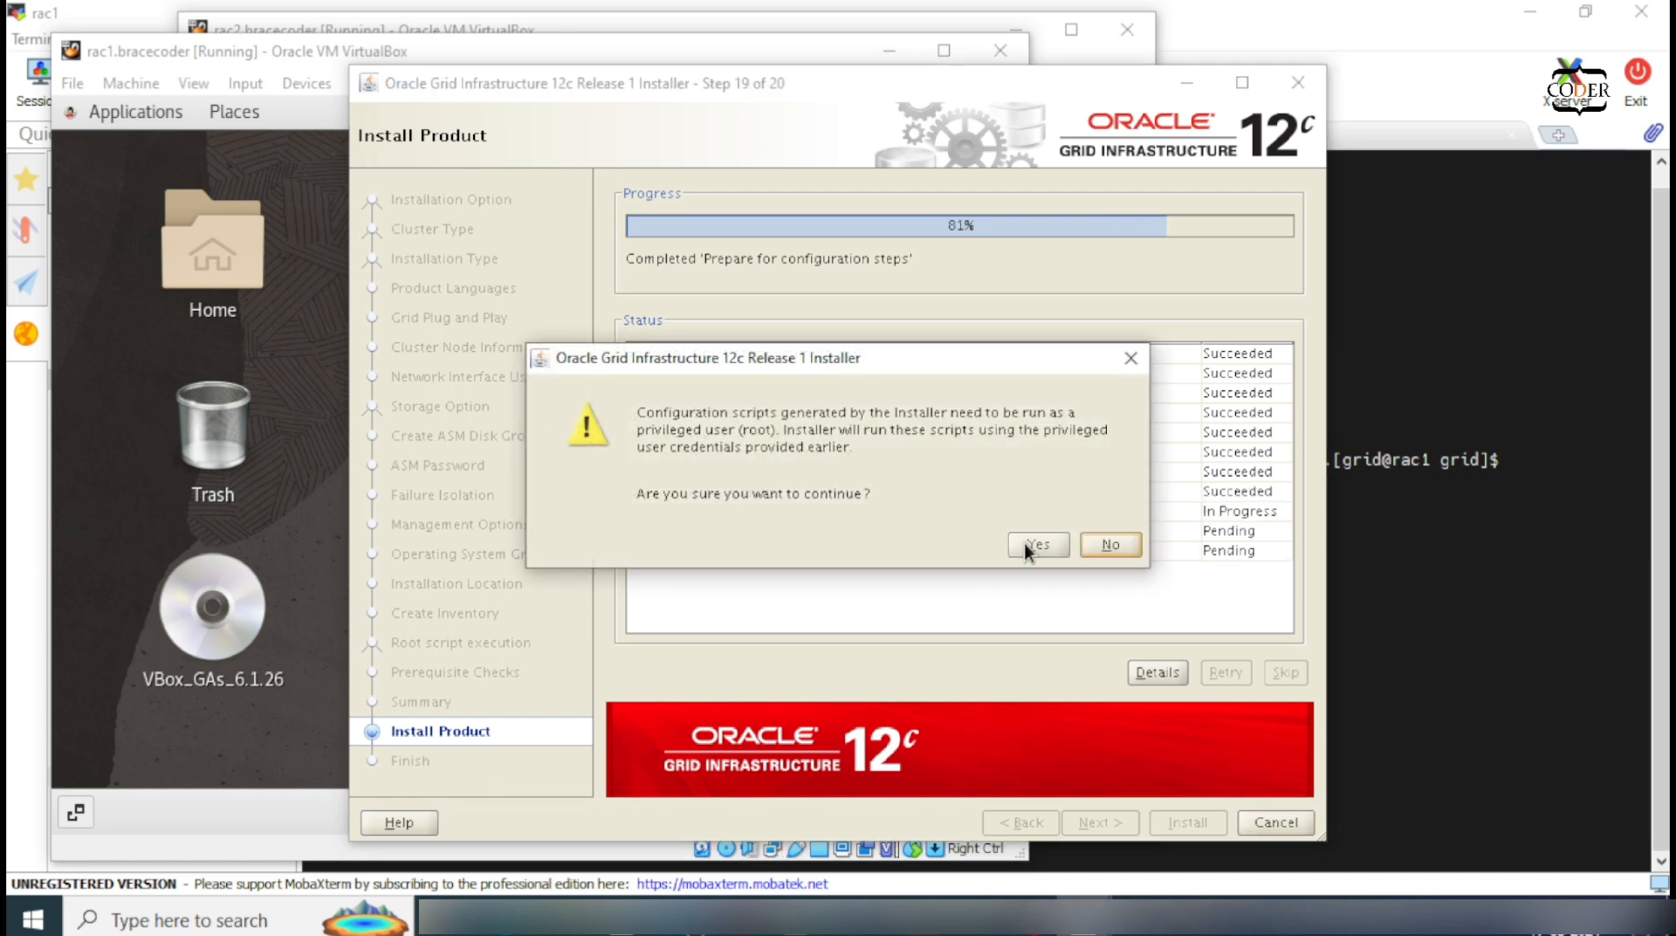
Step: Allow the installer to run the root configuration scripts and finish the cluster installation
{"action": "left_click", "coordinate": [1027, 543]}
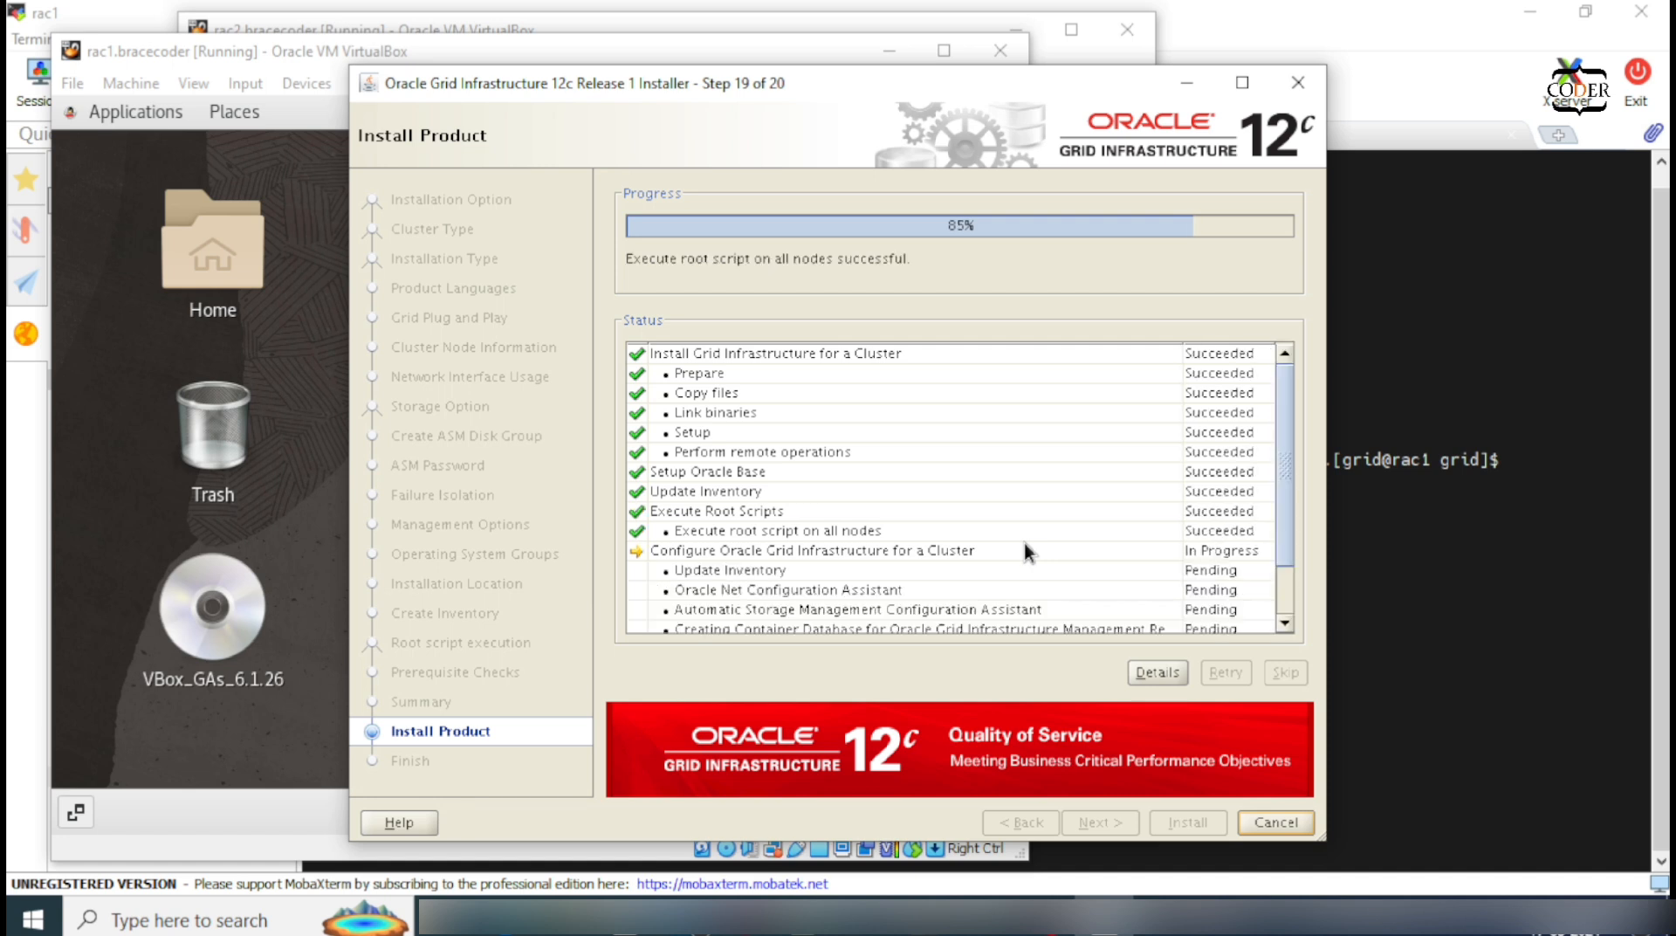
{"action": "scroll", "coordinate": [1023, 538], "scroll_direction": "down", "scroll_amount": 2}
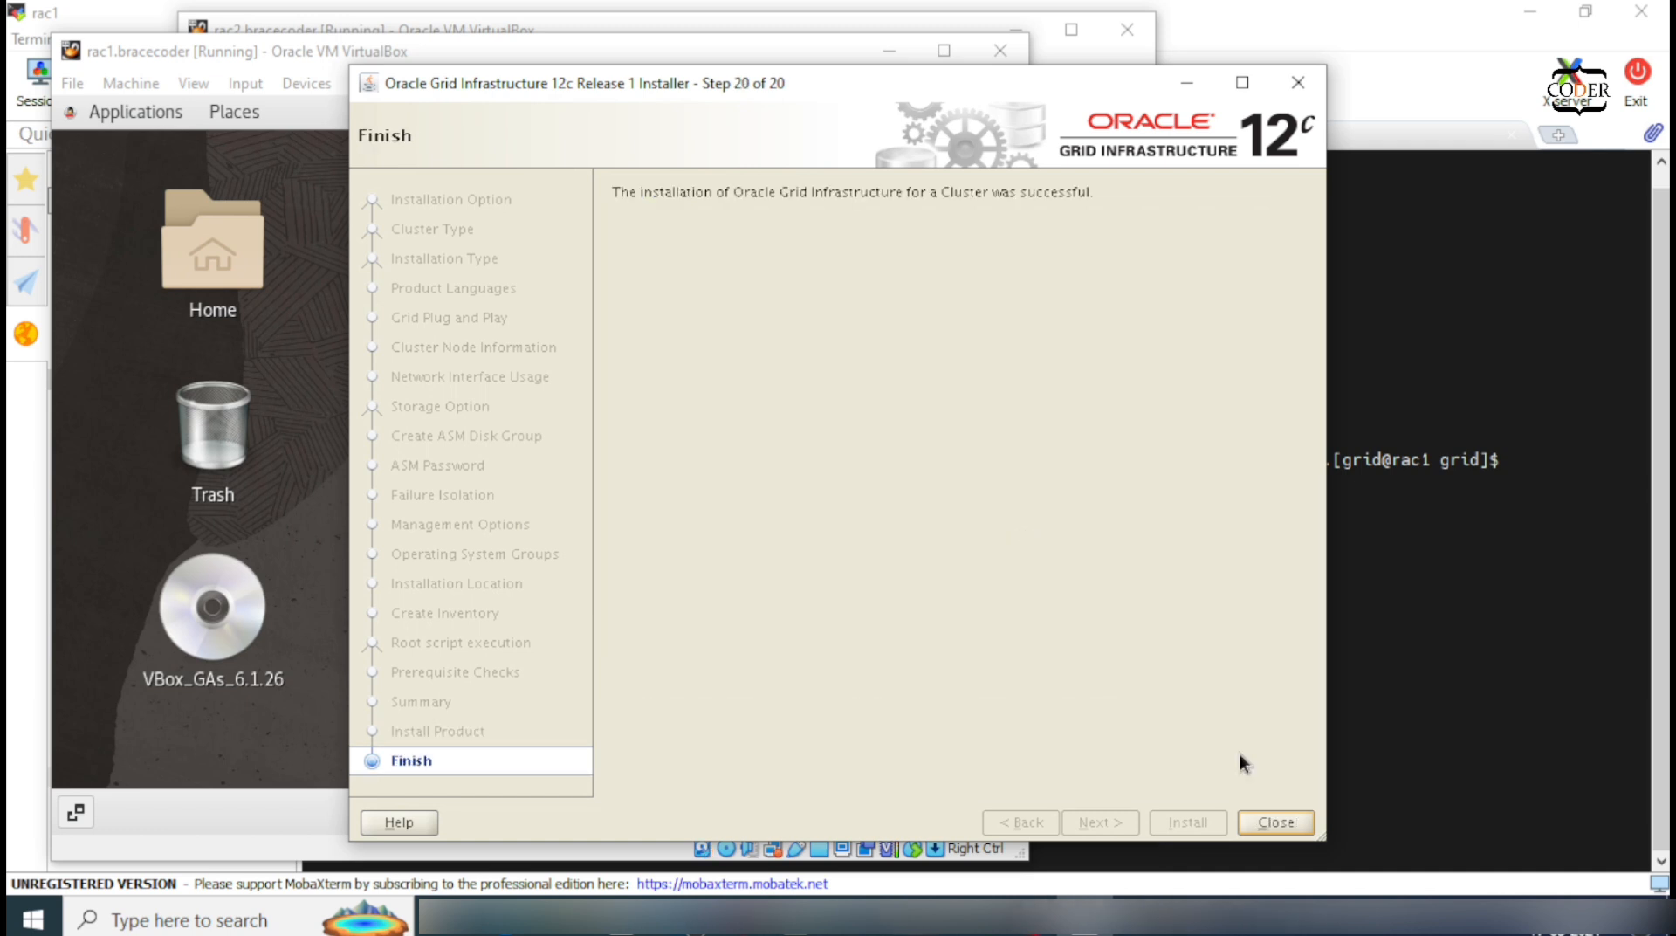
Step: Close the installer and run ps -ef|grep pmon on rac1, showing +ASM1 running
{"action": "left_click", "coordinate": [1276, 822]}
{"action": "left_click", "coordinate": [1246, 491]}
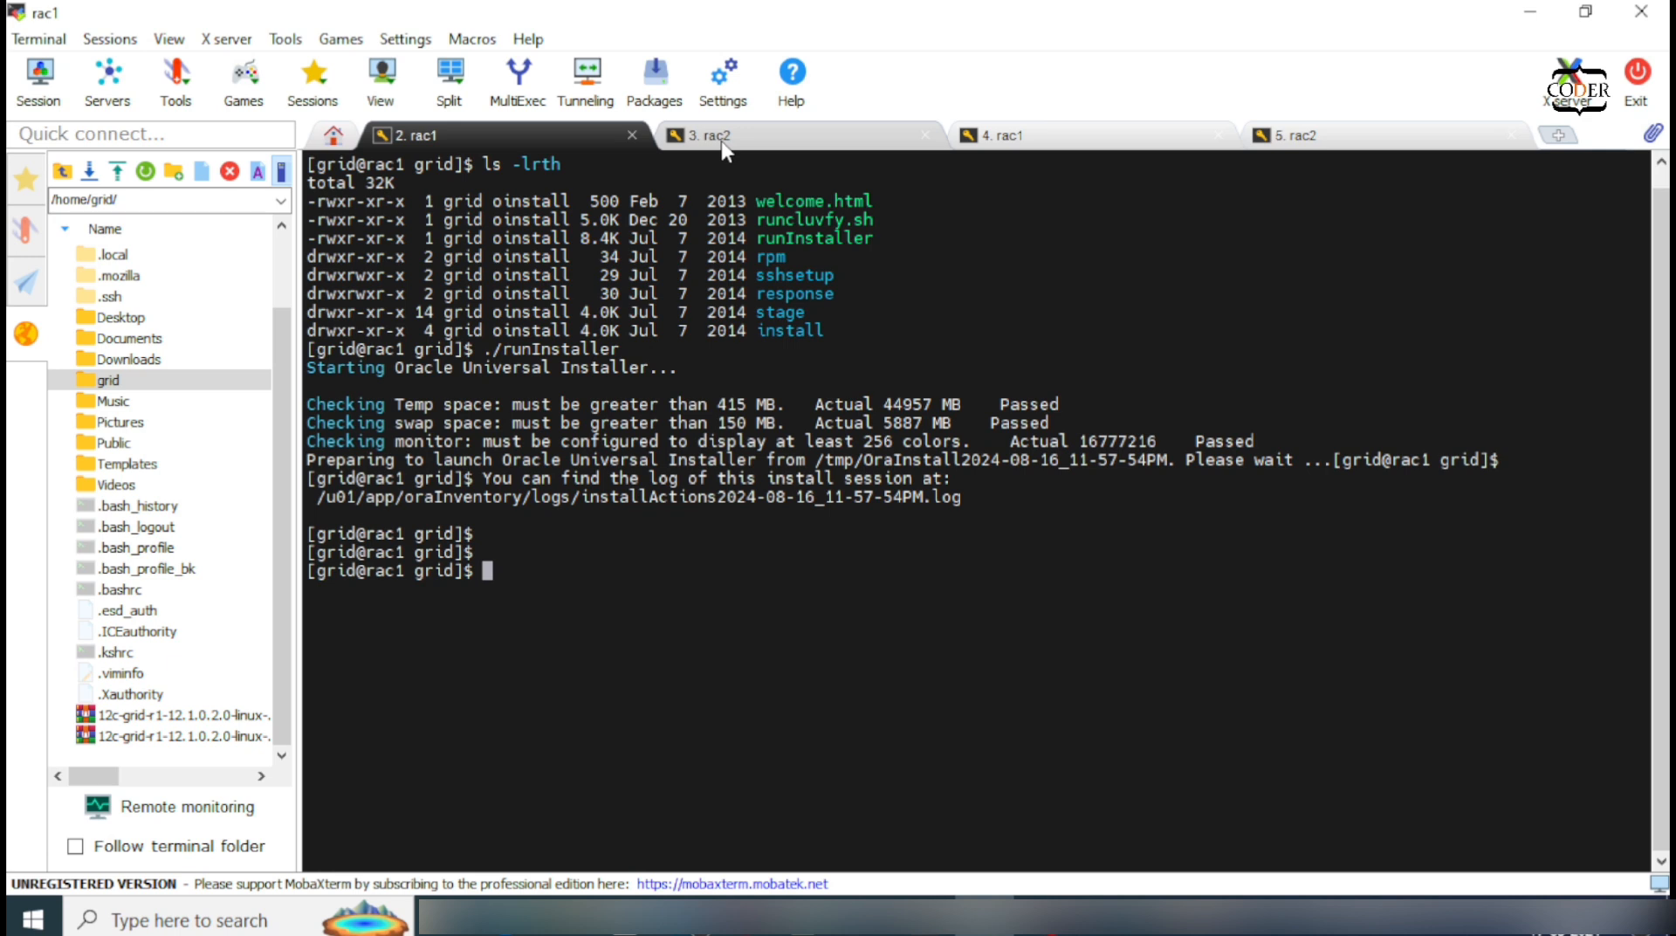
{"action": "type", "text": "ps "}
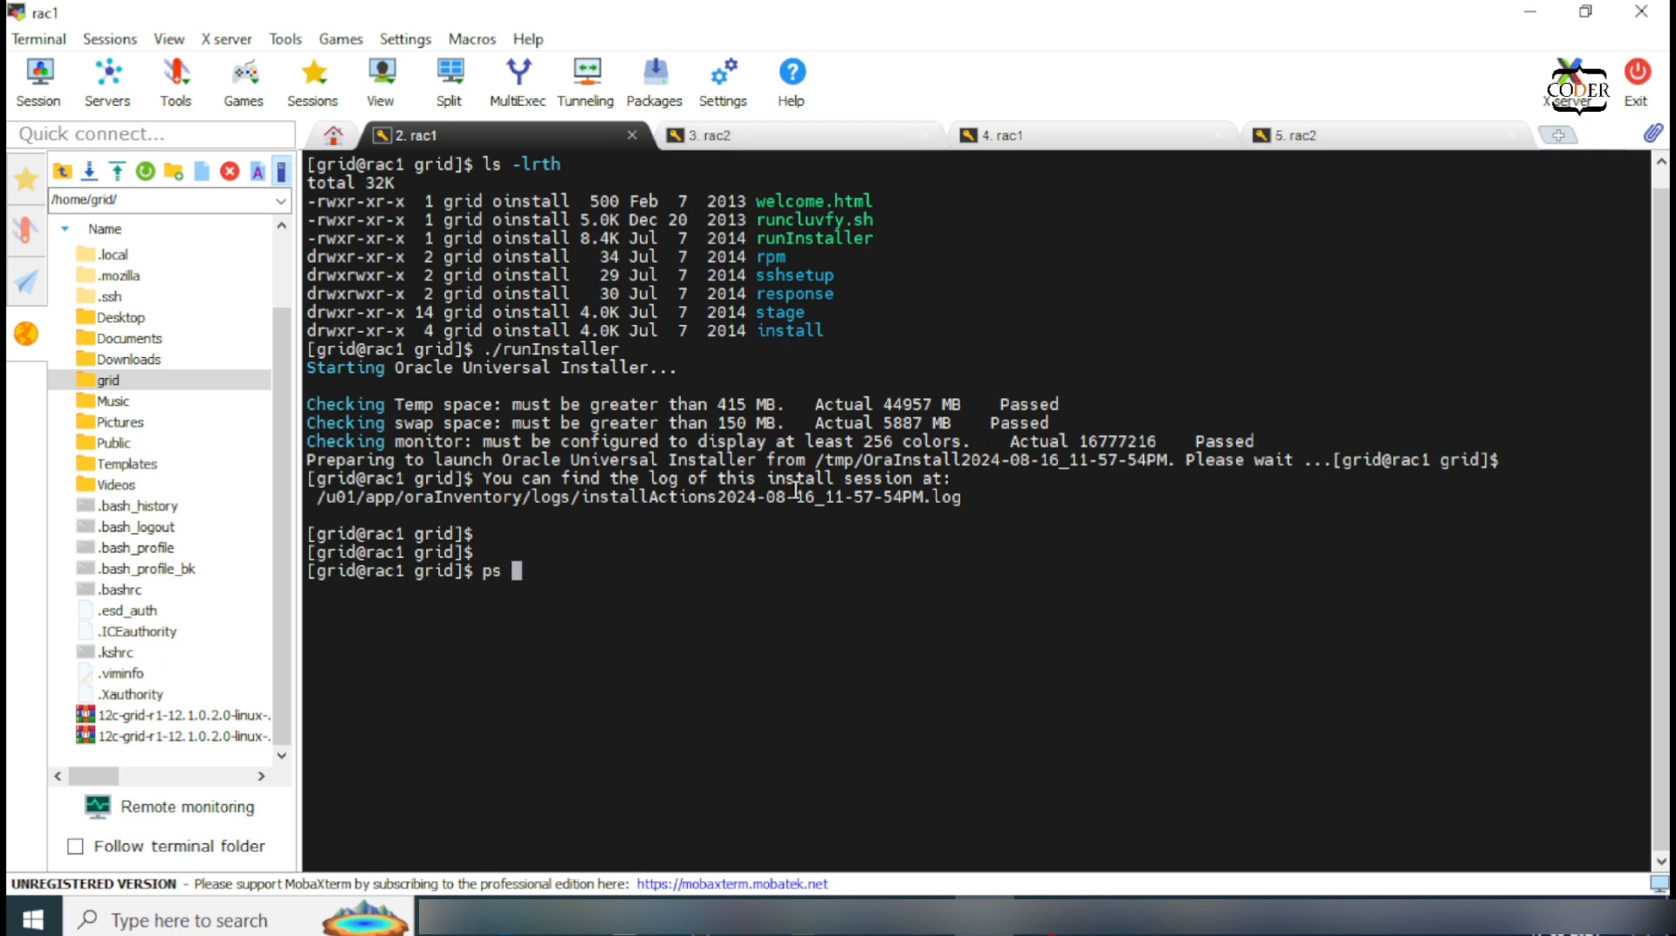
{"action": "type", "text": "-ef|grep pmon"}
{"action": "key", "text": "Return"}
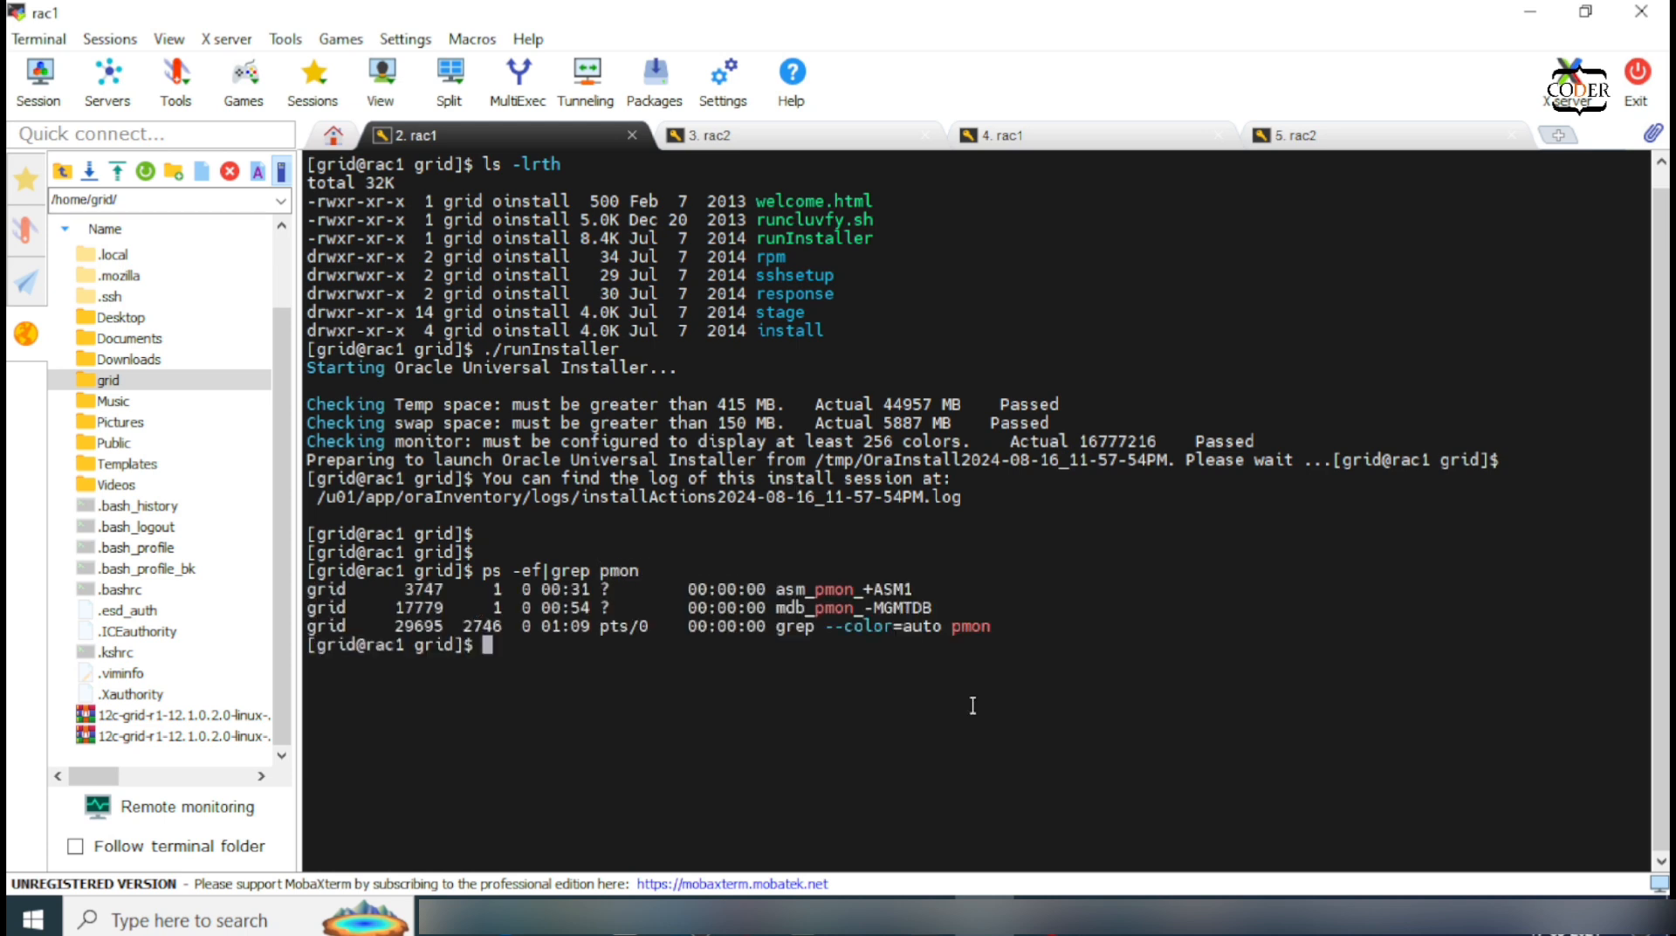
{"action": "left_click_drag", "start_coordinate": [868, 583], "coordinate": [907, 584]}
Step: Run ps -ef|grep pmon on rac2, confirming +ASM2 is running
{"action": "left_click", "coordinate": [807, 134]}
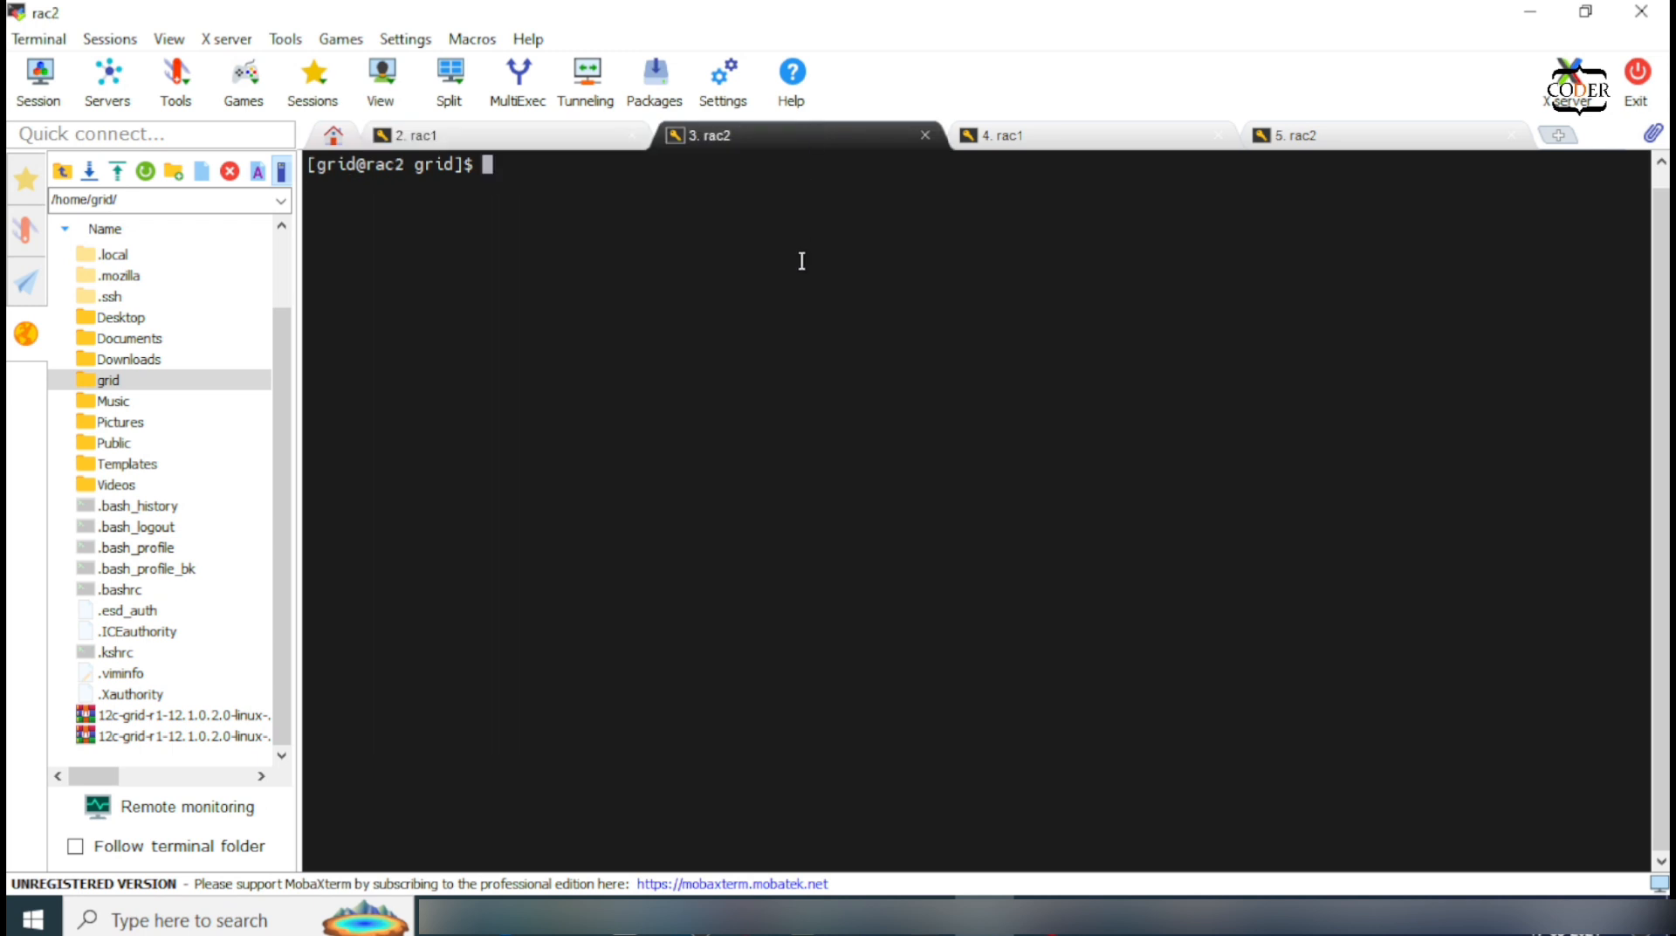
{"action": "type", "text": "ps -ef|grep pmon"}
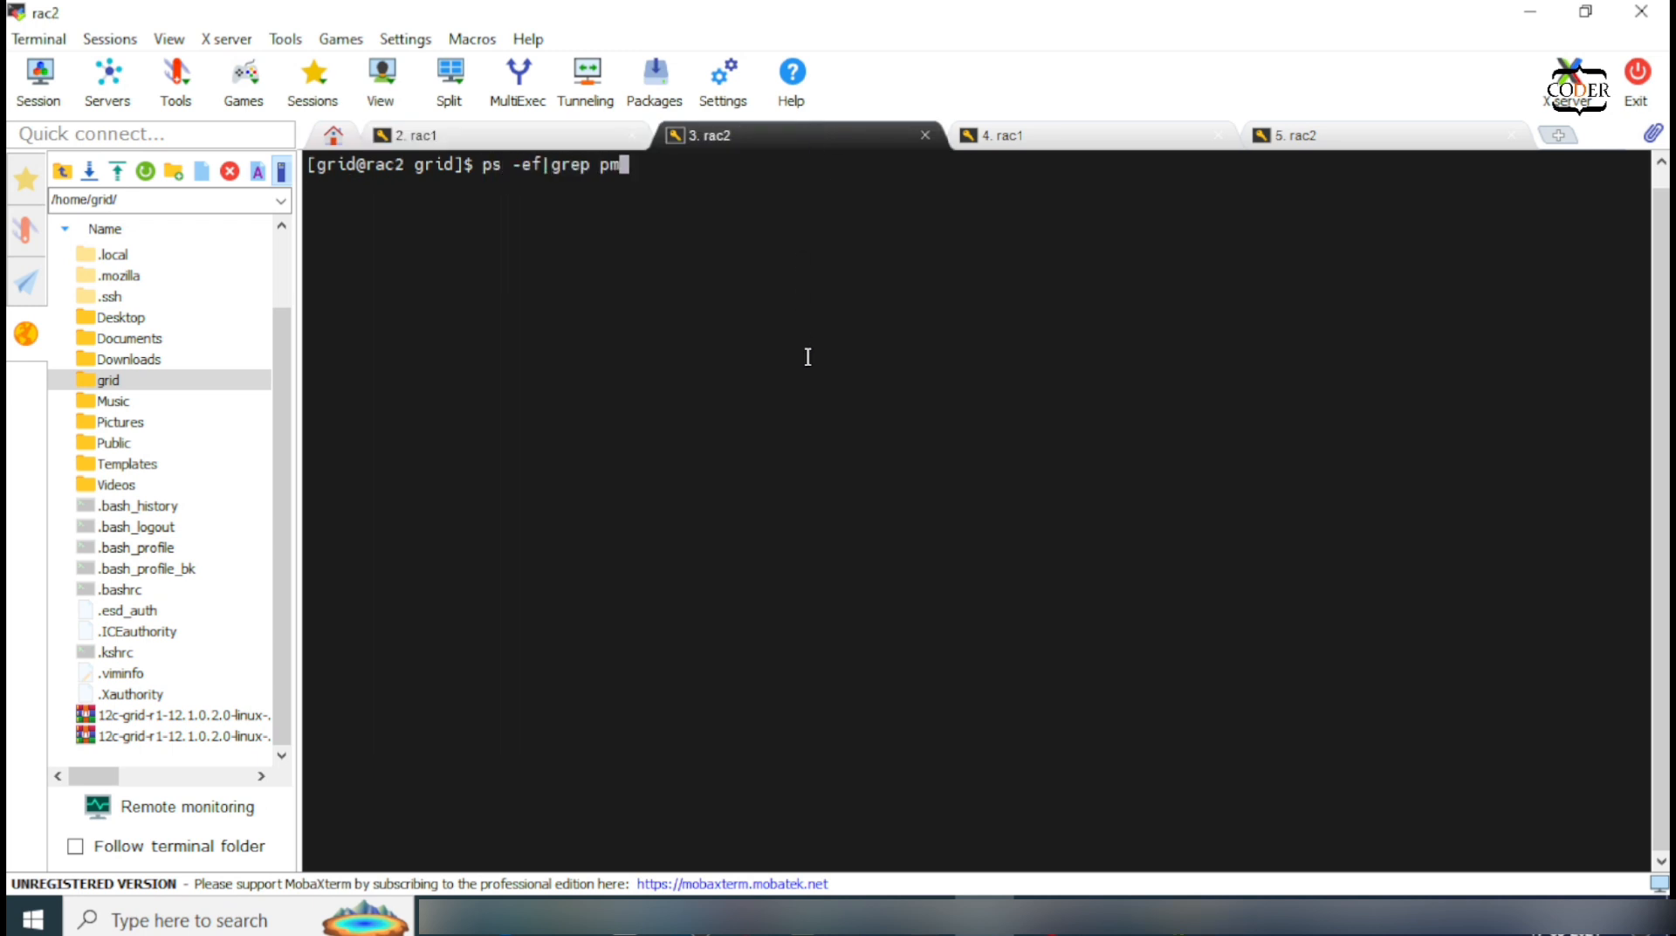
{"action": "key", "text": "Return"}
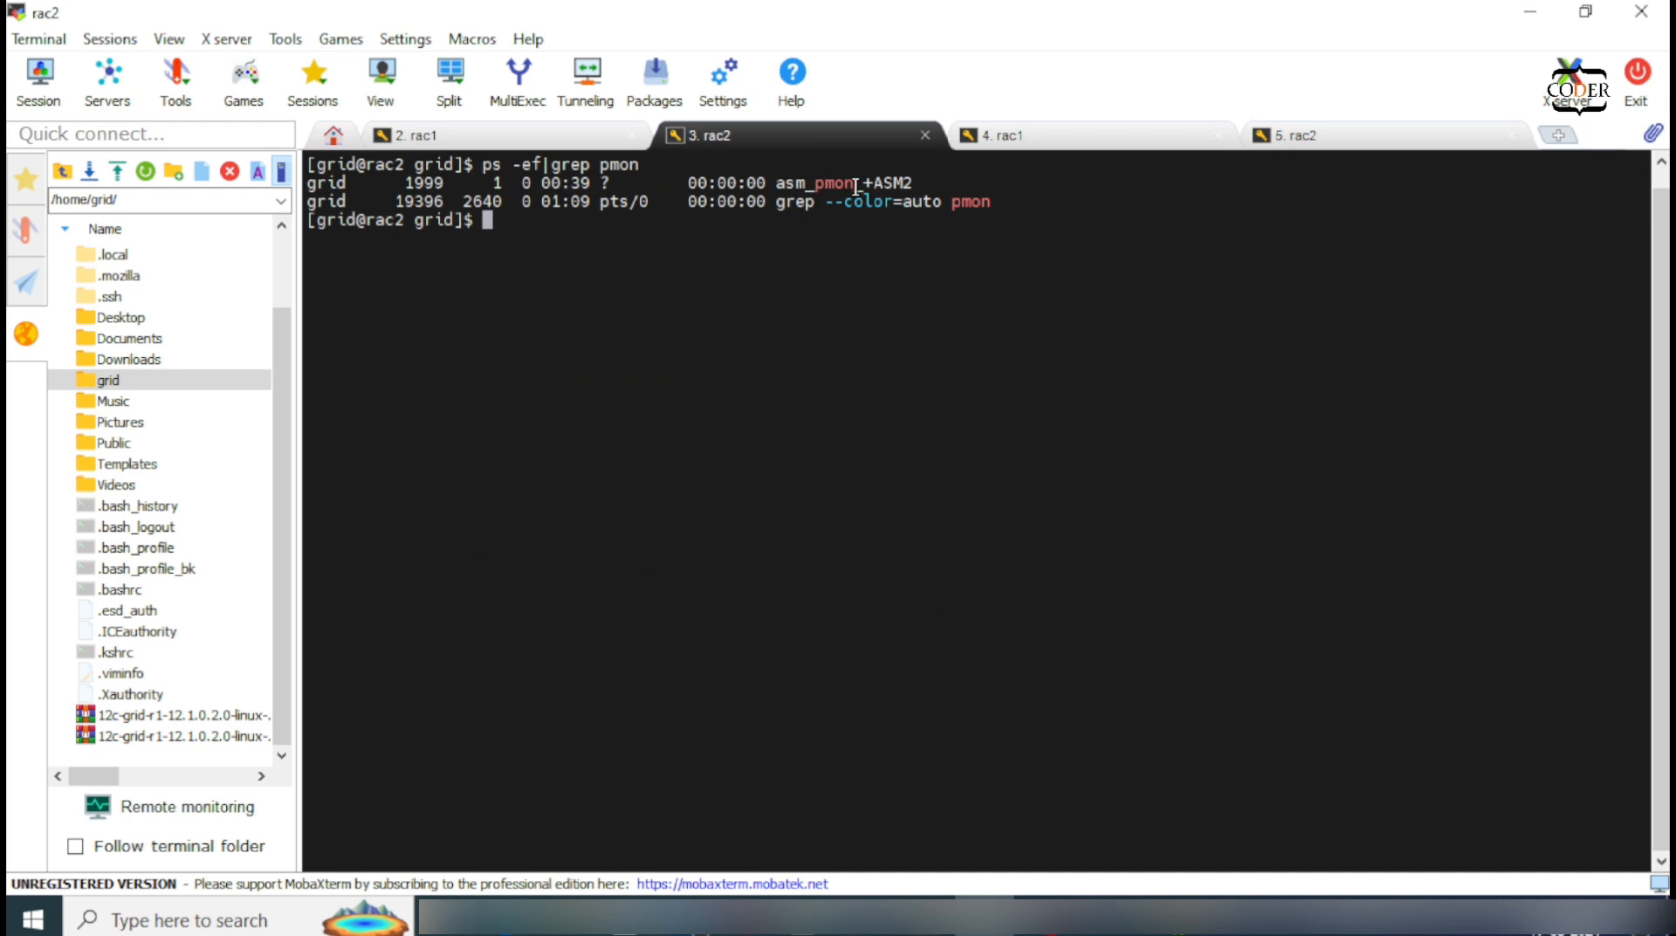
{"action": "left_click_drag", "start_coordinate": [866, 182], "coordinate": [900, 181]}
Step: Run ps -ef|grep tns on rac1, showing LISTENER_SCAN2, LISTENER_SCAN3 and LISTENER
{"action": "left_click", "coordinate": [506, 136]}
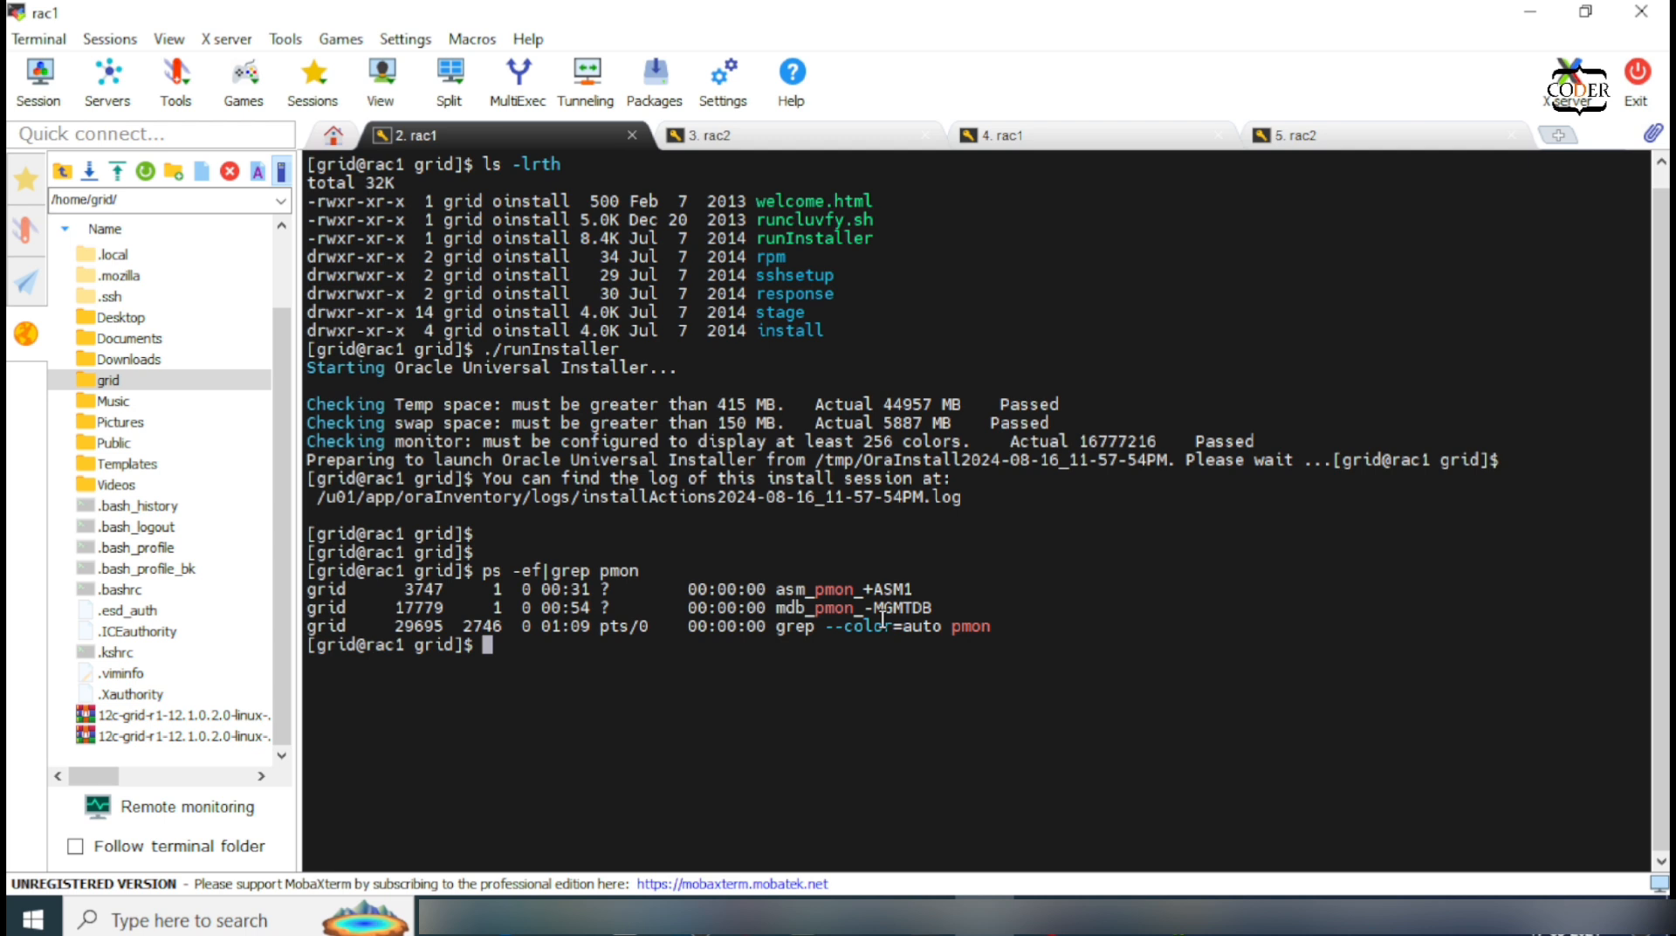
{"action": "type", "text": "ps -ef|grep tns"}
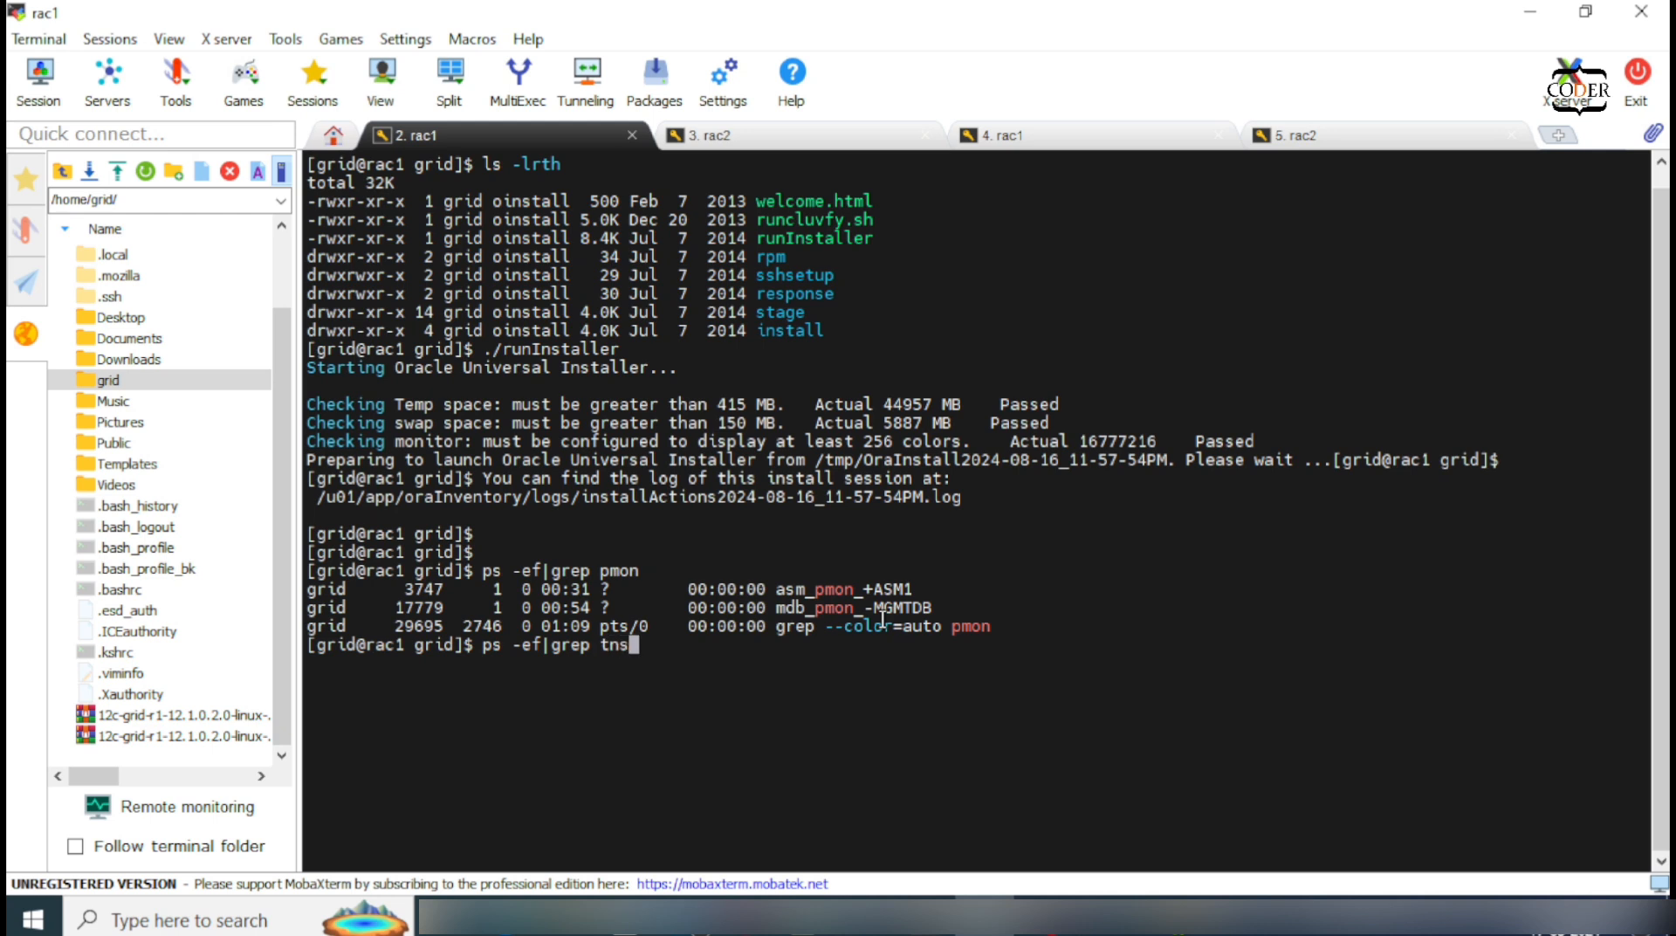
{"action": "key", "text": "Return"}
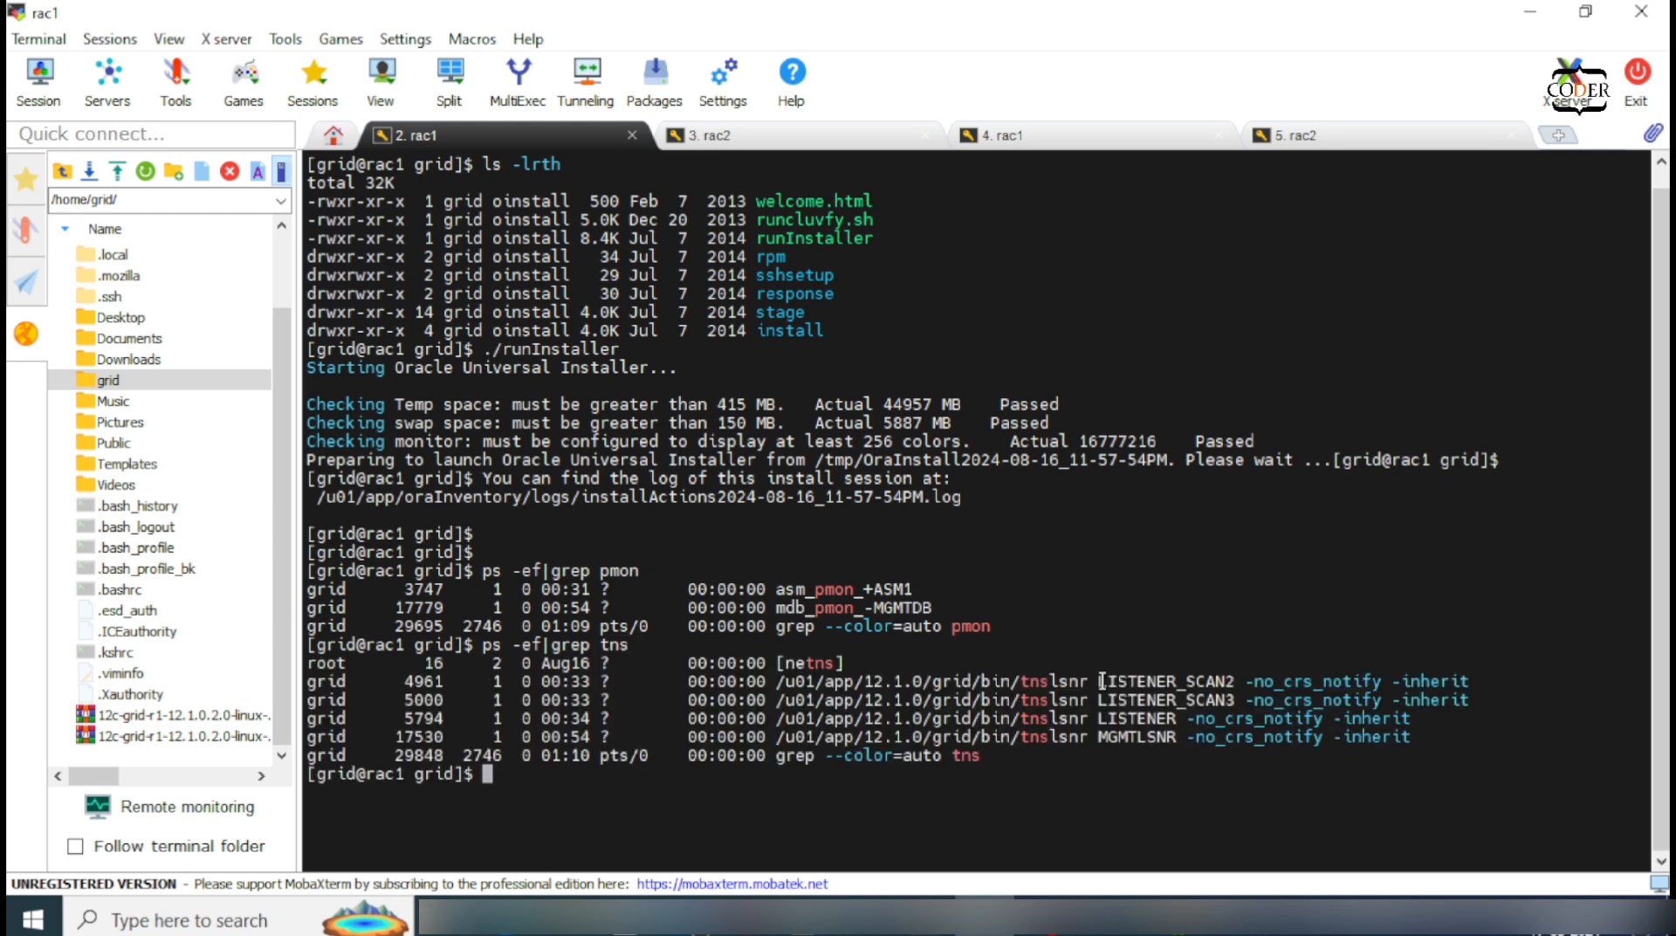
{"action": "left_click_drag", "start_coordinate": [1102, 681], "coordinate": [1210, 679]}
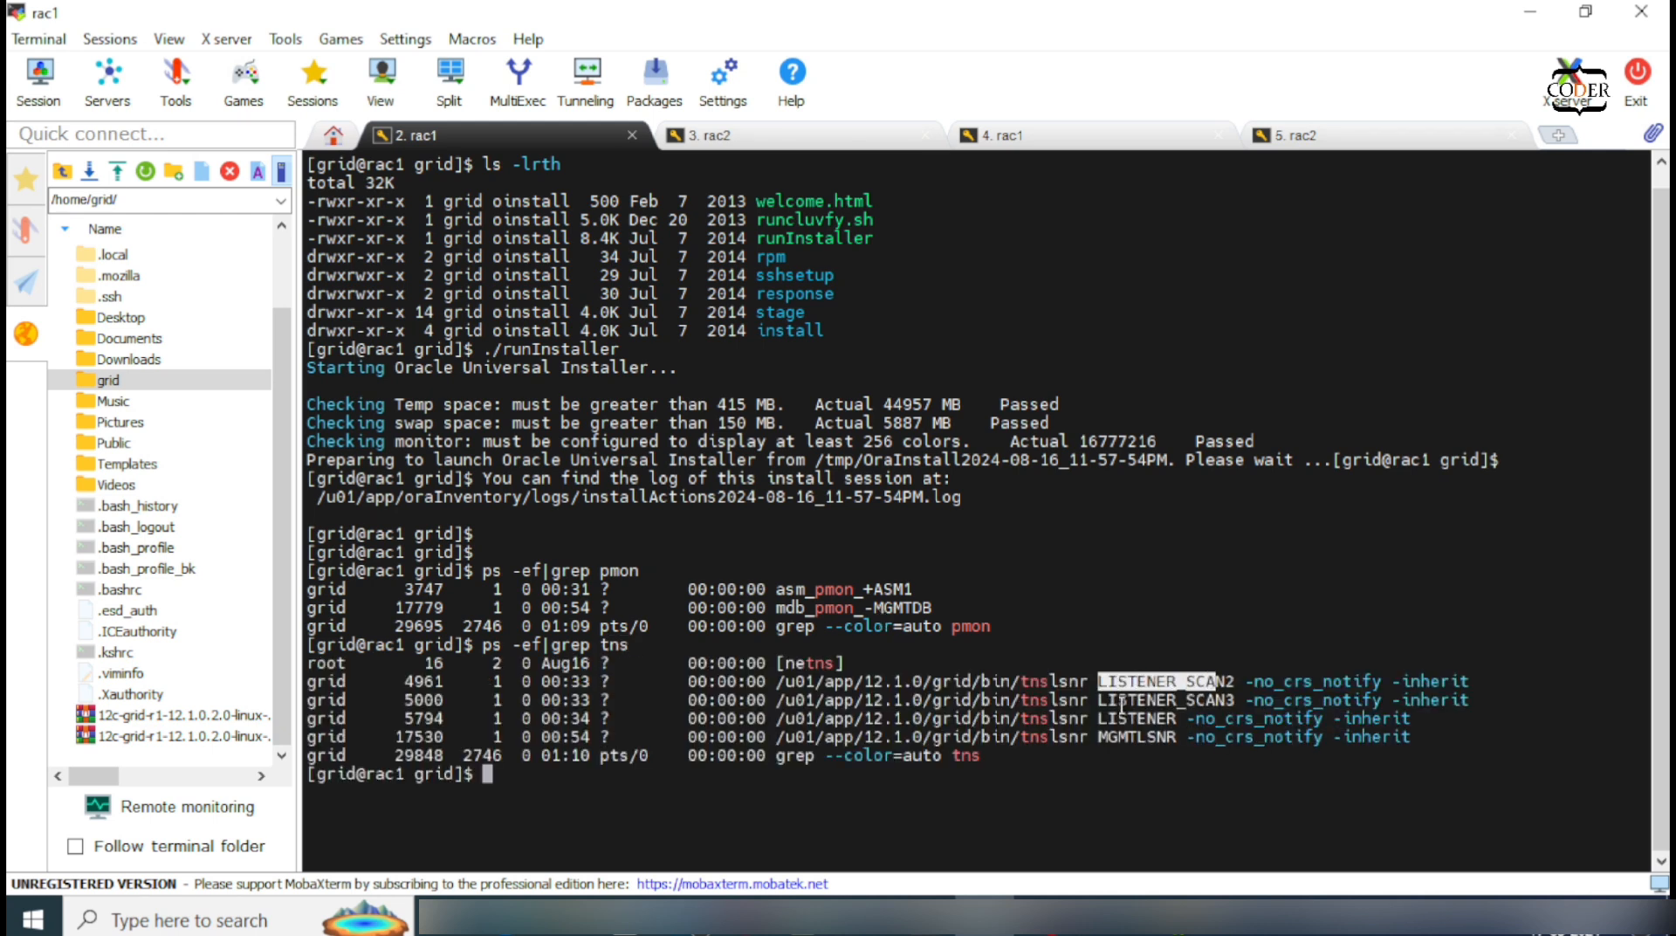
{"action": "left_click_drag", "start_coordinate": [1100, 699], "coordinate": [1228, 704]}
{"action": "left_click_drag", "start_coordinate": [1100, 718], "coordinate": [335, 674]}
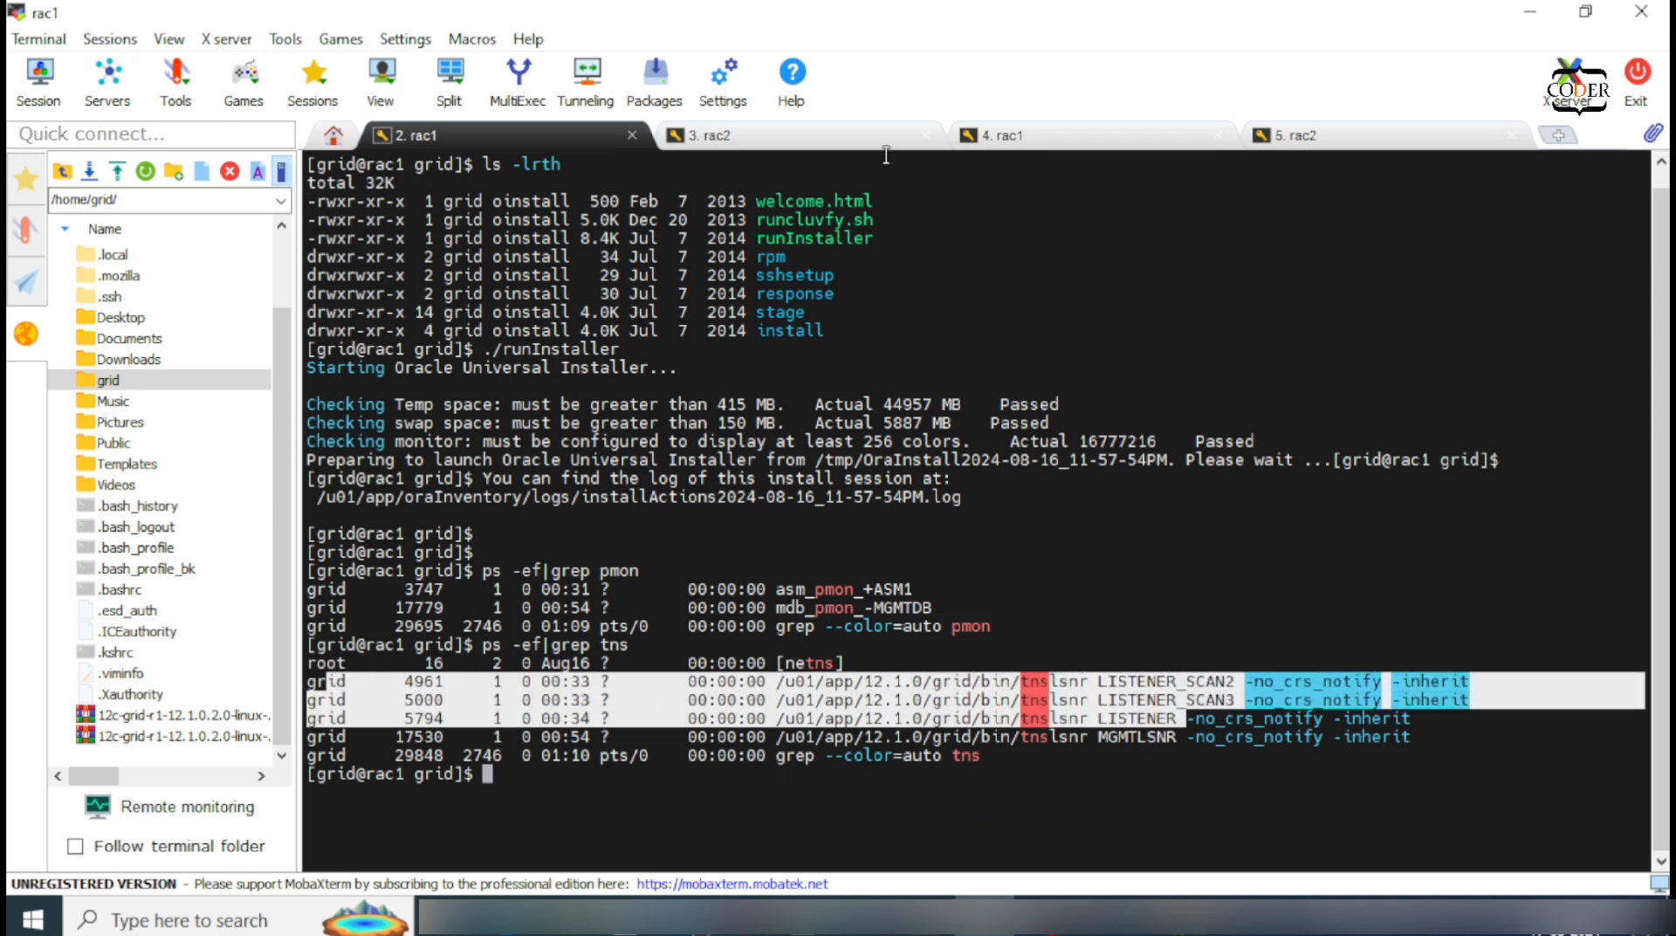
Step: Run ps -ef|grep tns on rac2, showing LISTENER_SCAN1, then return to rac1
{"action": "left_click", "coordinate": [842, 137]}
{"action": "key", "text": "Up"}
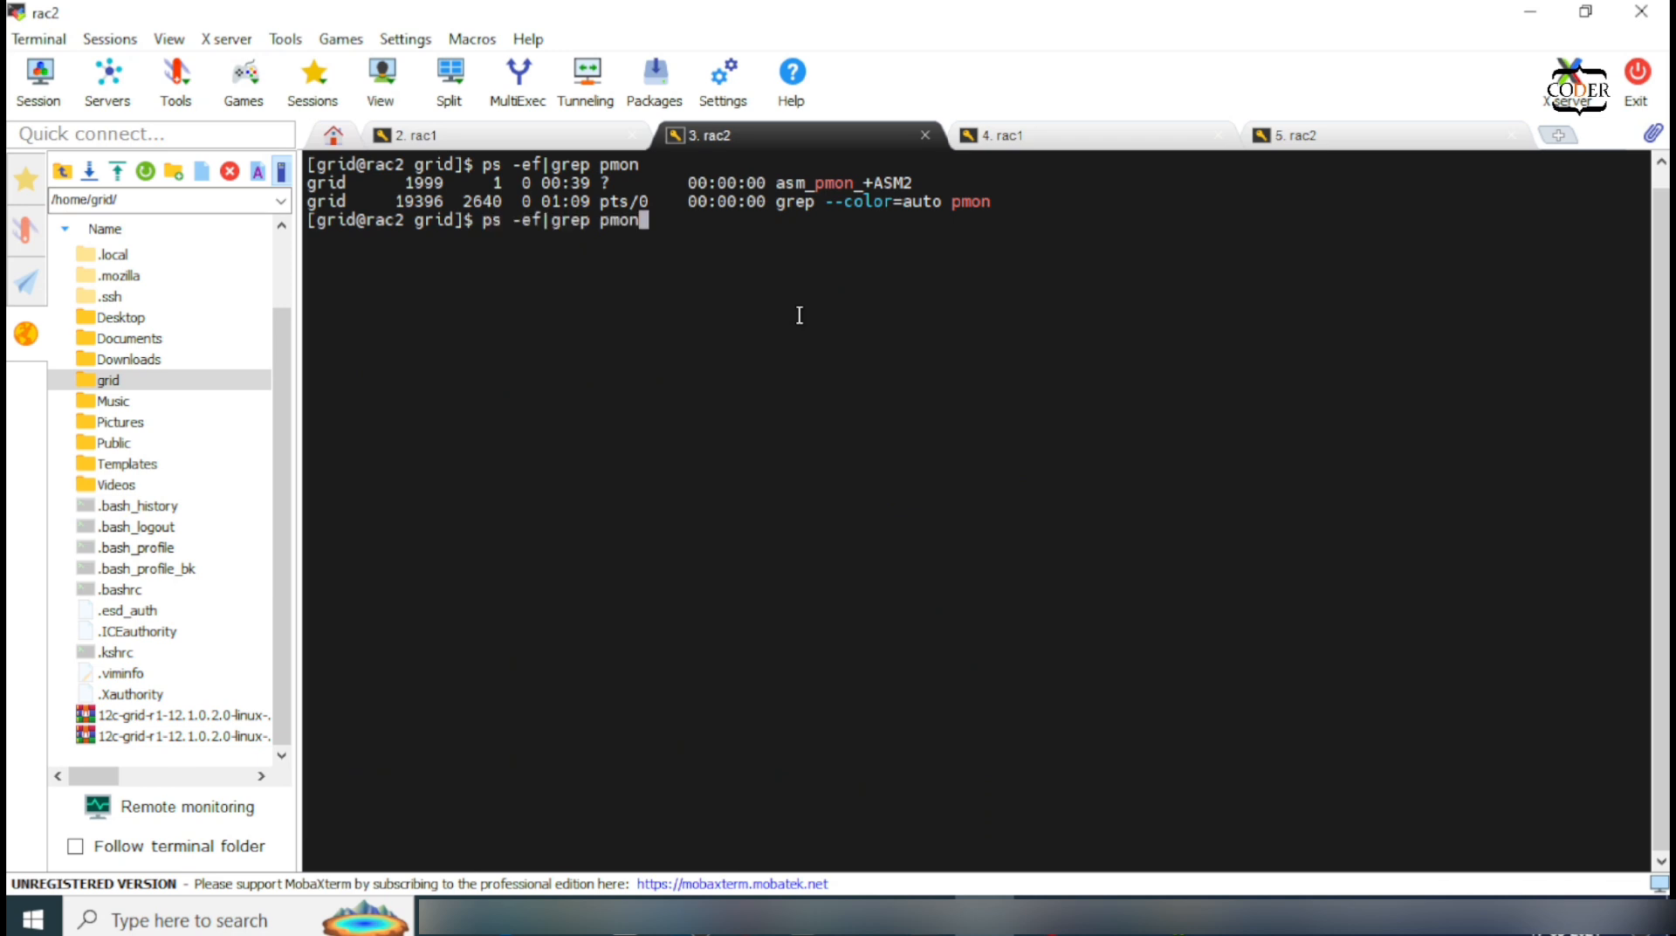
{"action": "key", "text": "BackSpace"}
{"action": "key", "text": "BackSpace"}
{"action": "key", "text": "BackSpace"}
{"action": "type", "text": "tns"}
{"action": "key", "text": "Return"}
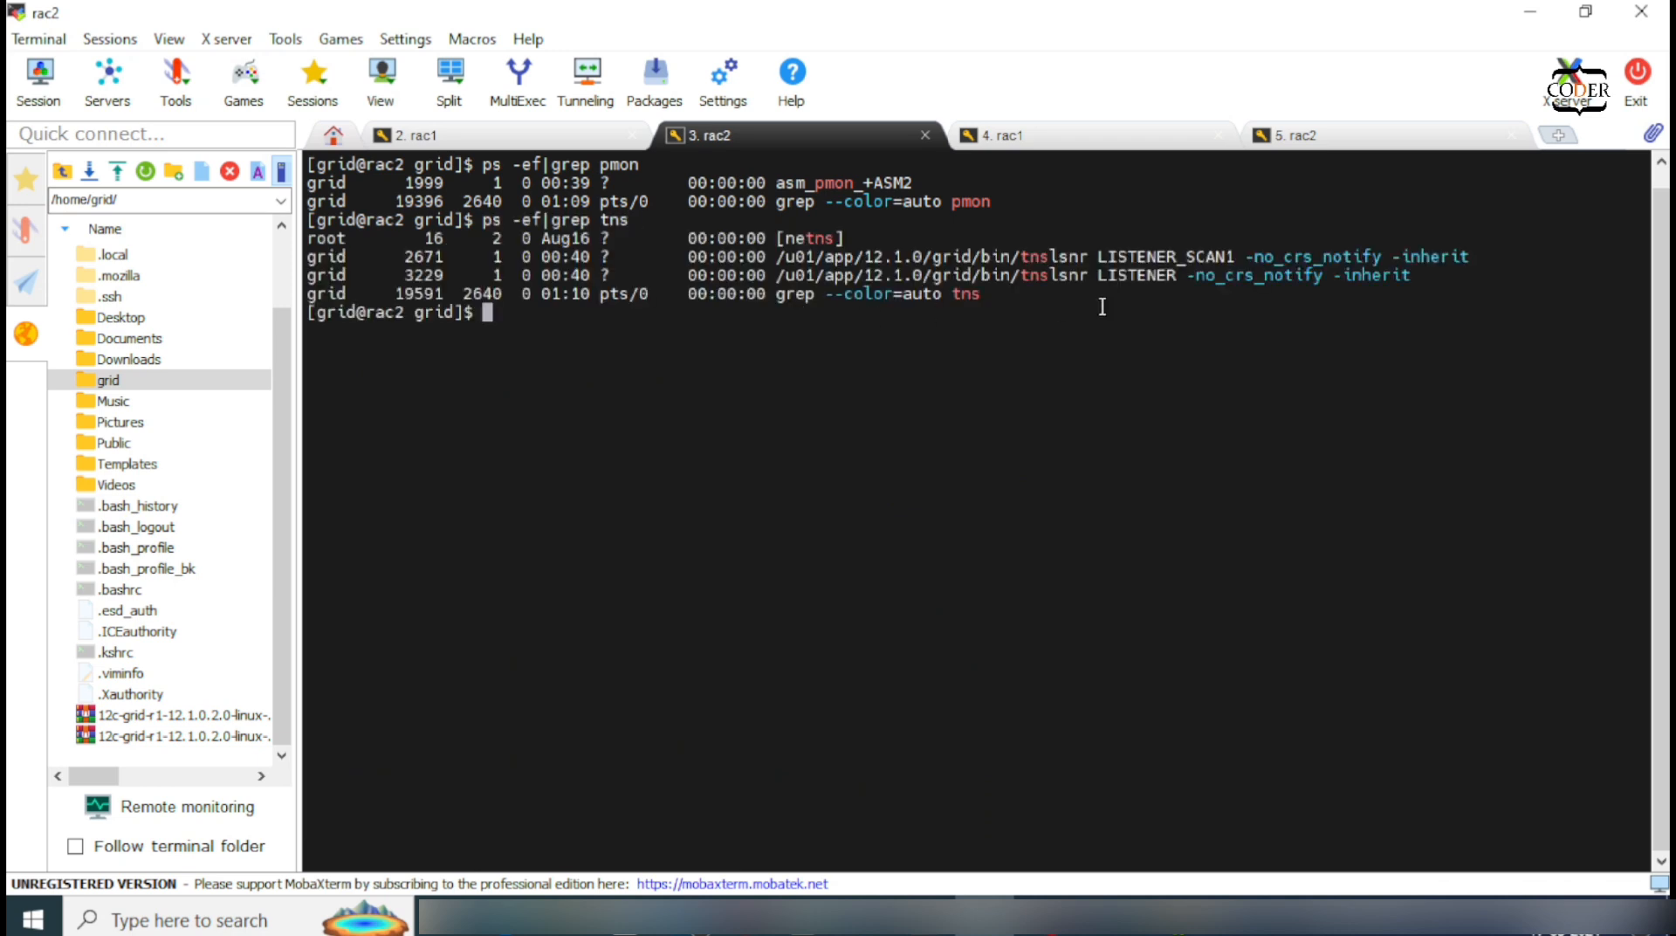
{"action": "left_click_drag", "start_coordinate": [1233, 252], "coordinate": [1073, 277]}
{"action": "left_click", "coordinate": [524, 136]}
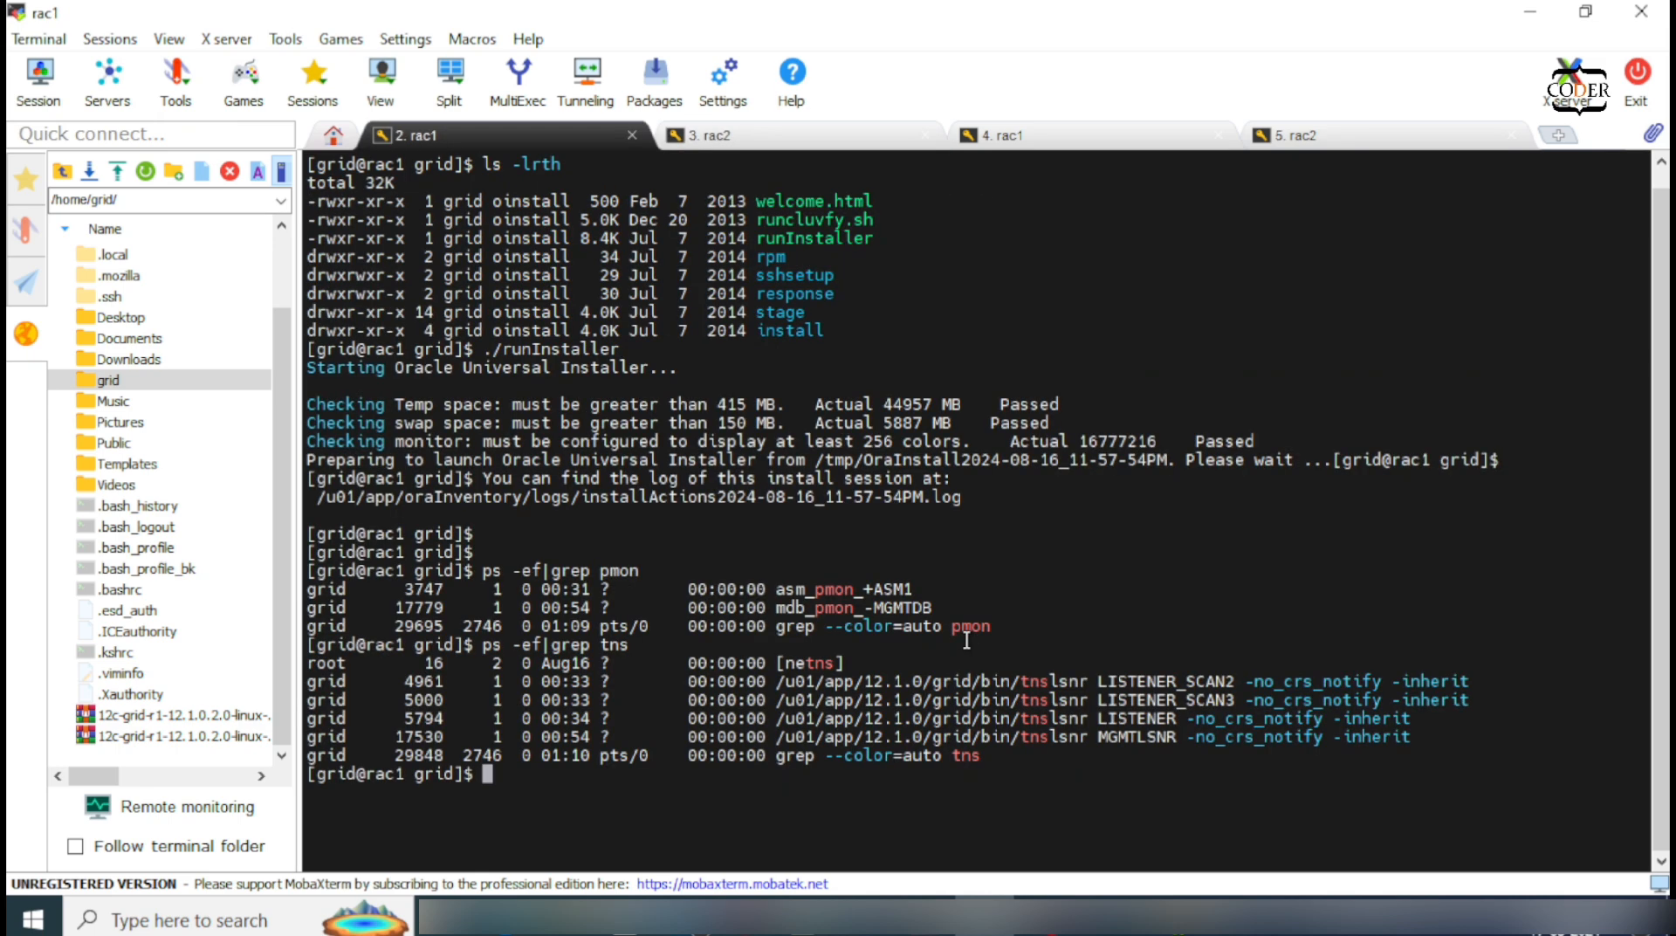
Step: Display /etc/oratab with its +ASM1 and -MGMTDB entries and select the grid home path
{"action": "type", "text": "cat /etc/oratab"}
{"action": "key", "text": "Return"}
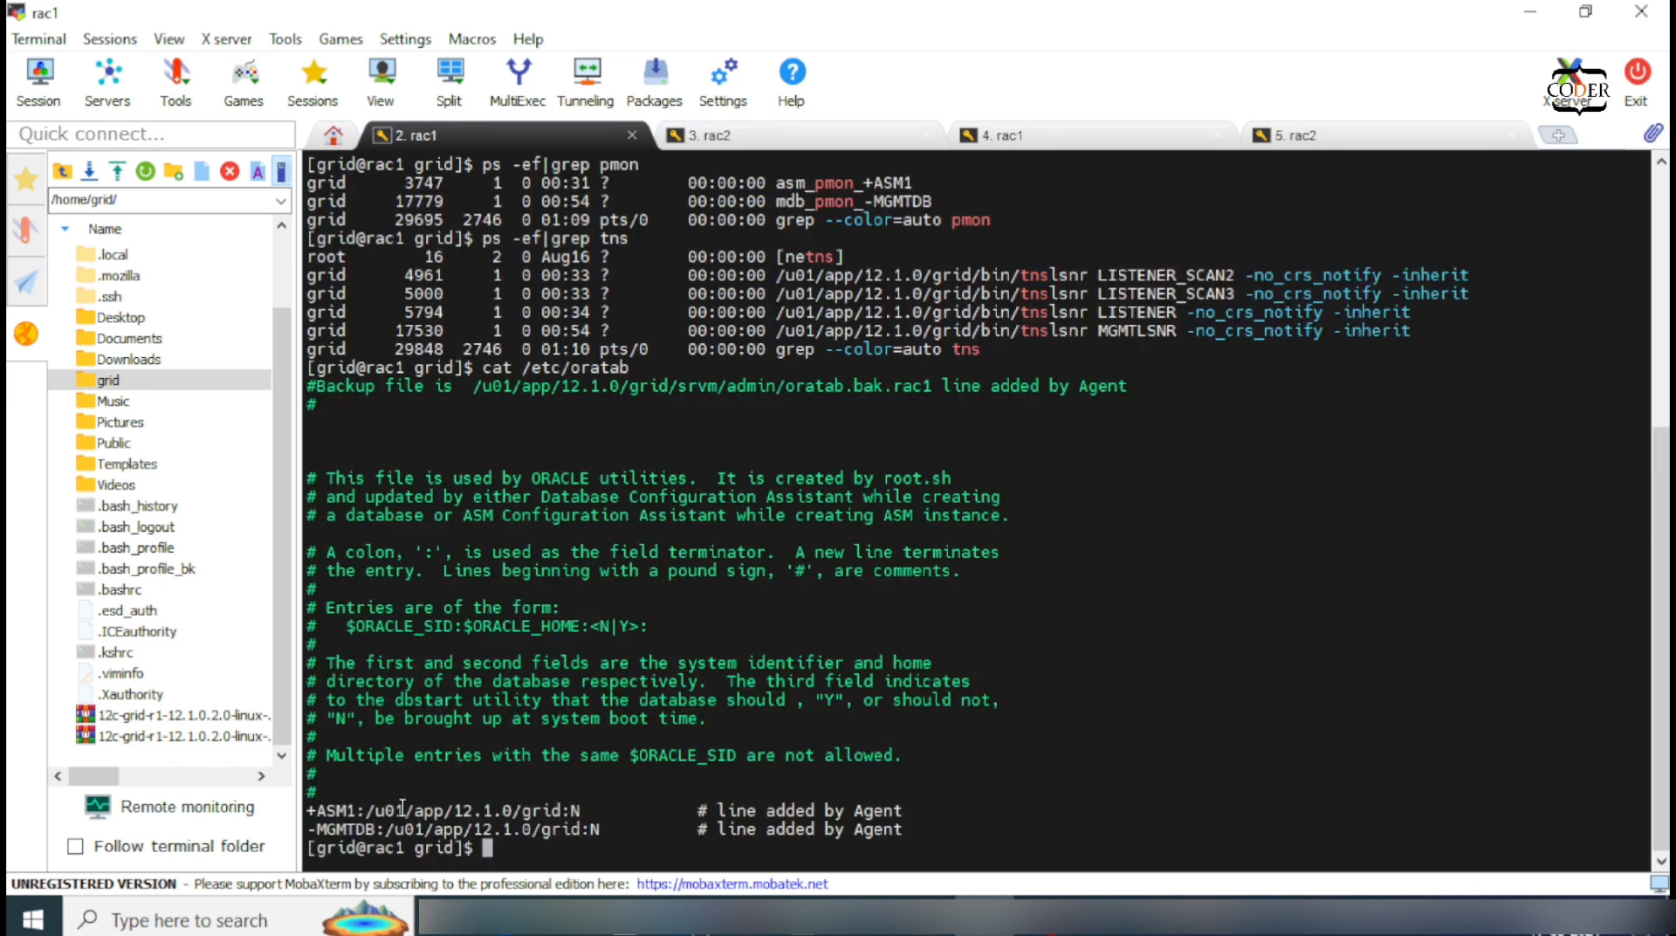
{"action": "double_click", "coordinate": [402, 808]}
{"action": "key", "text": "ctrl+c"}
Step: Change into /u01/app/12.1.0/grid/bin and enter crsctl stat res -t
{"action": "type", "text": "cd"}
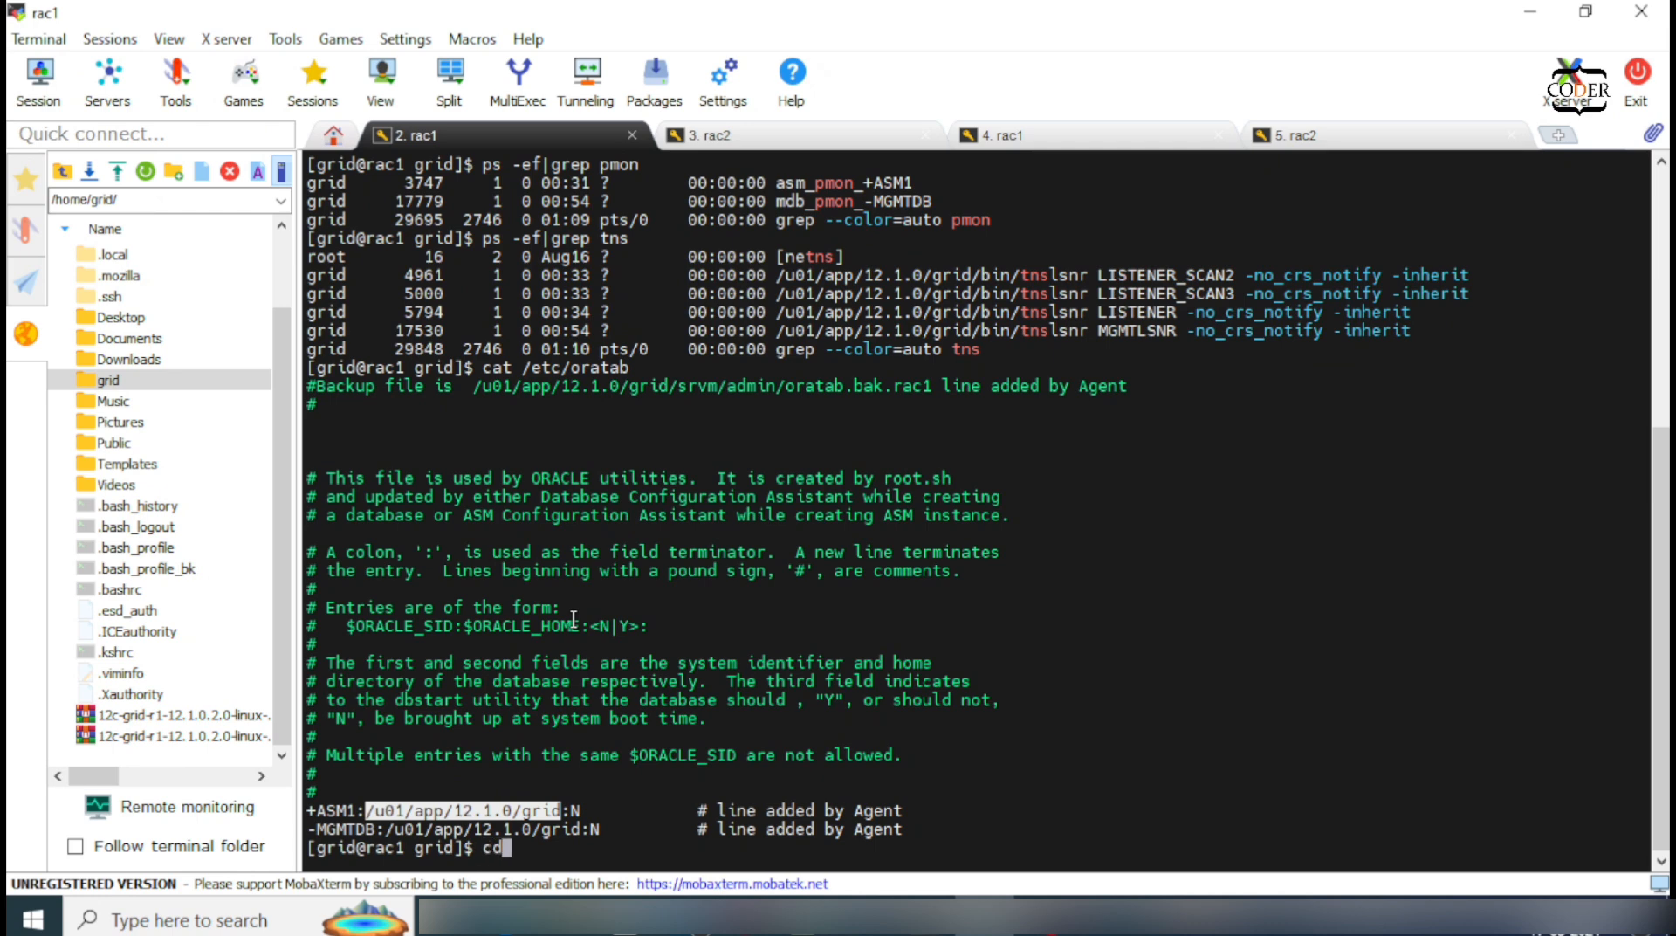
{"action": "right_click", "coordinate": [575, 617]}
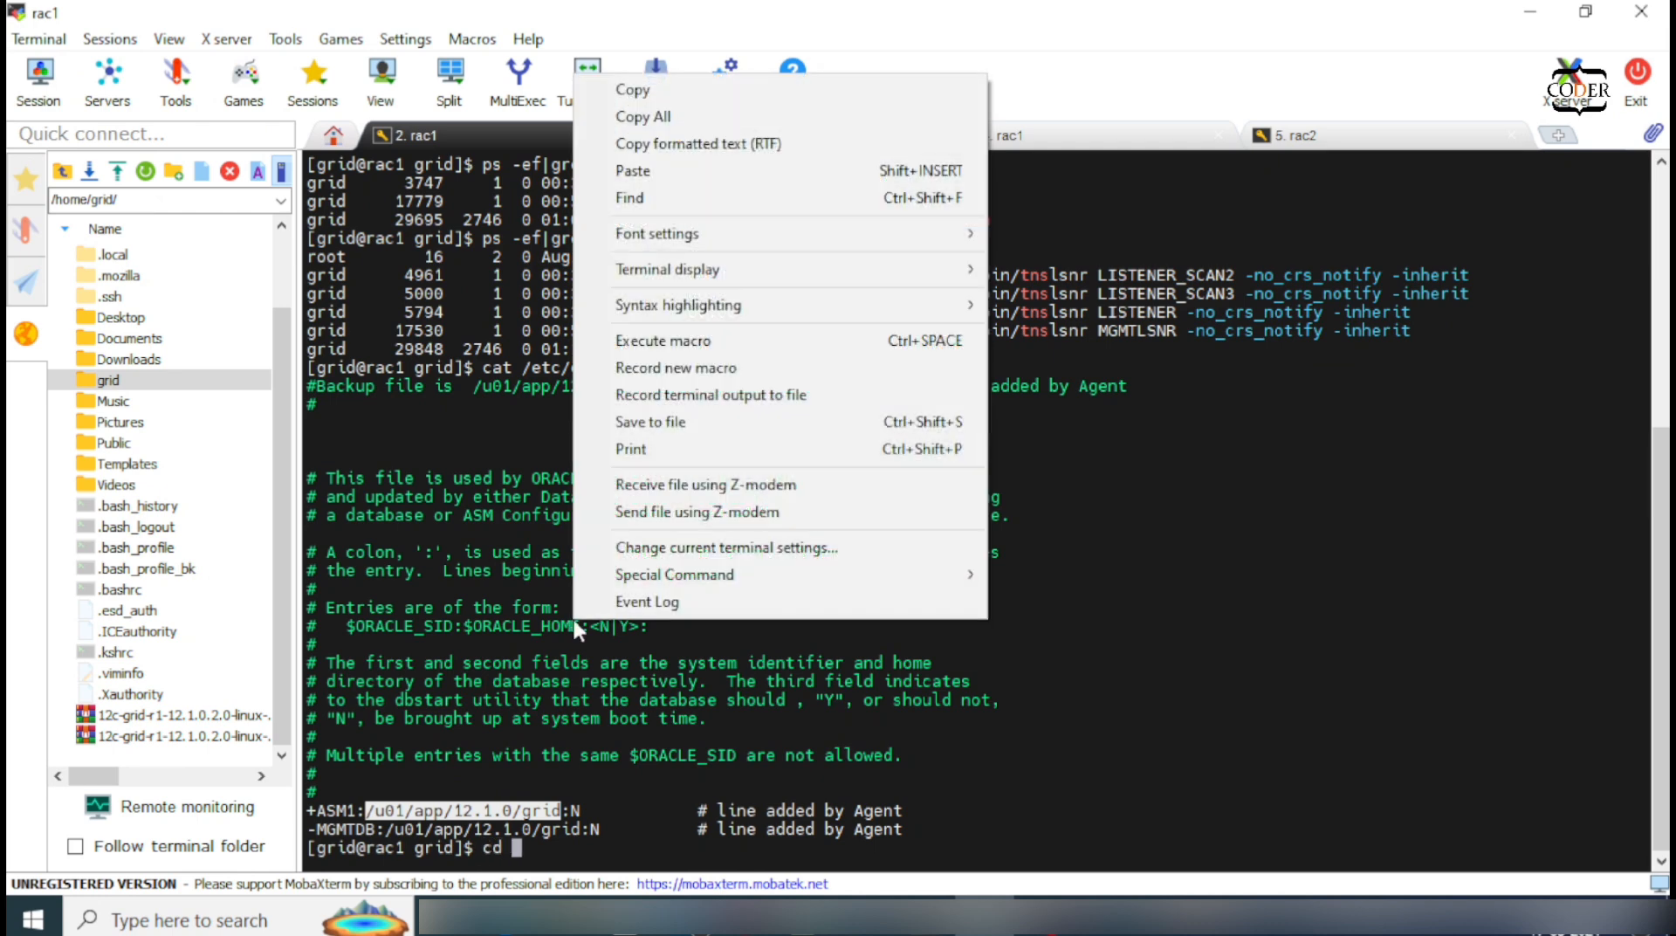
{"action": "left_click", "coordinate": [644, 171]}
{"action": "type", "text": "/bin"}
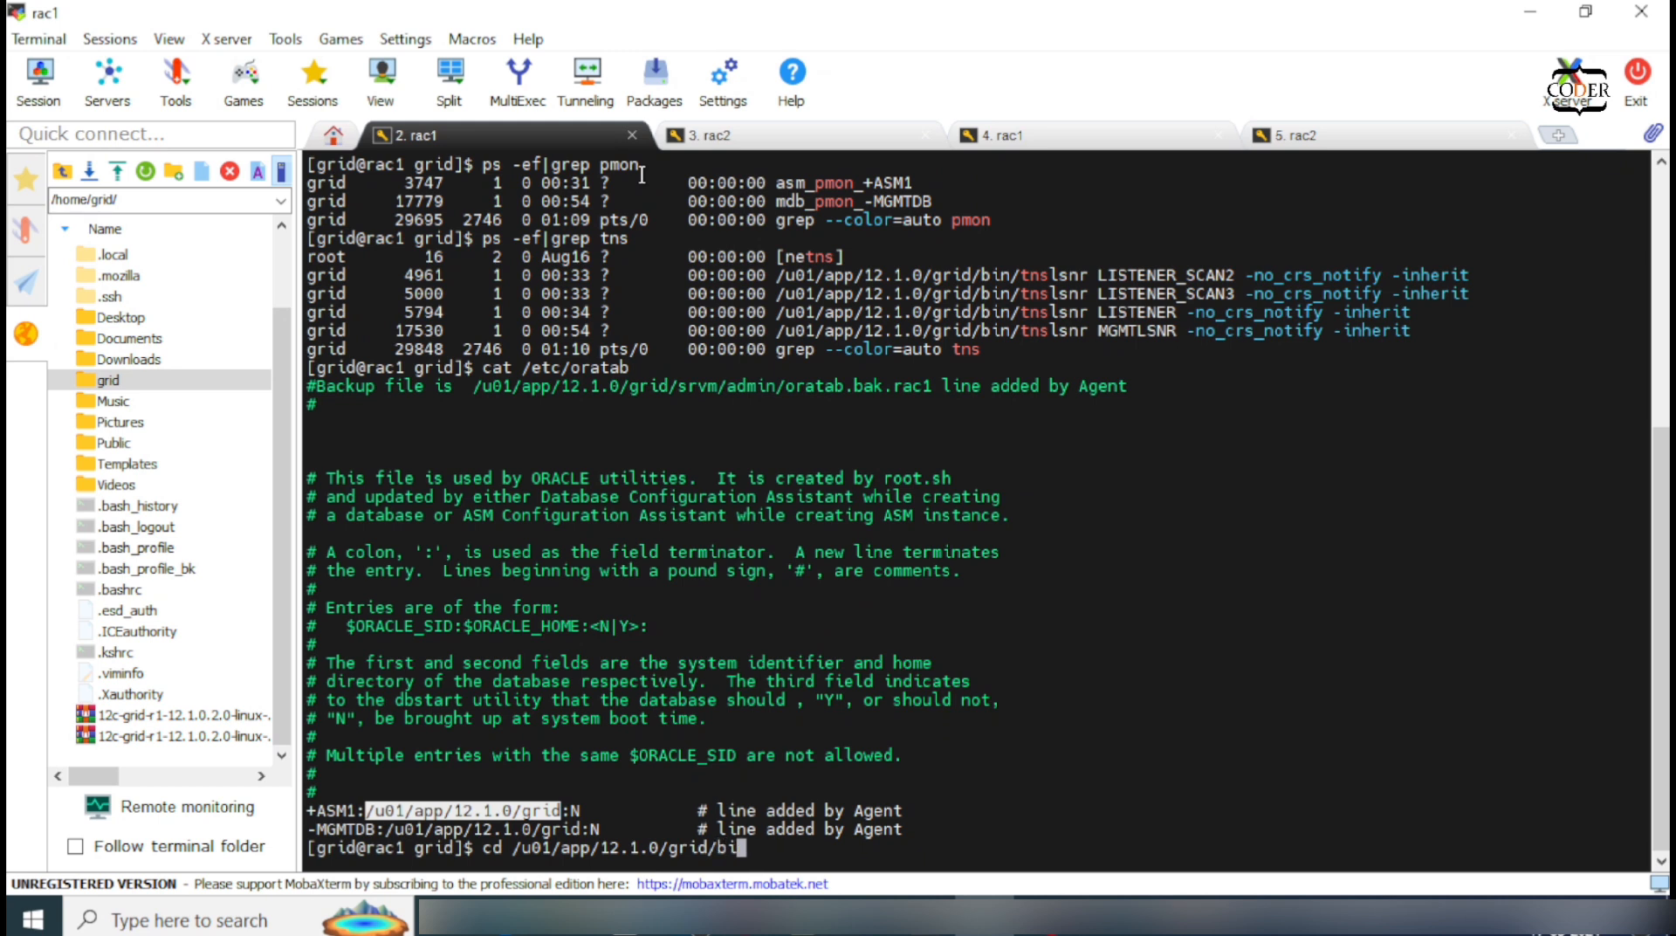
{"action": "key", "text": "Return"}
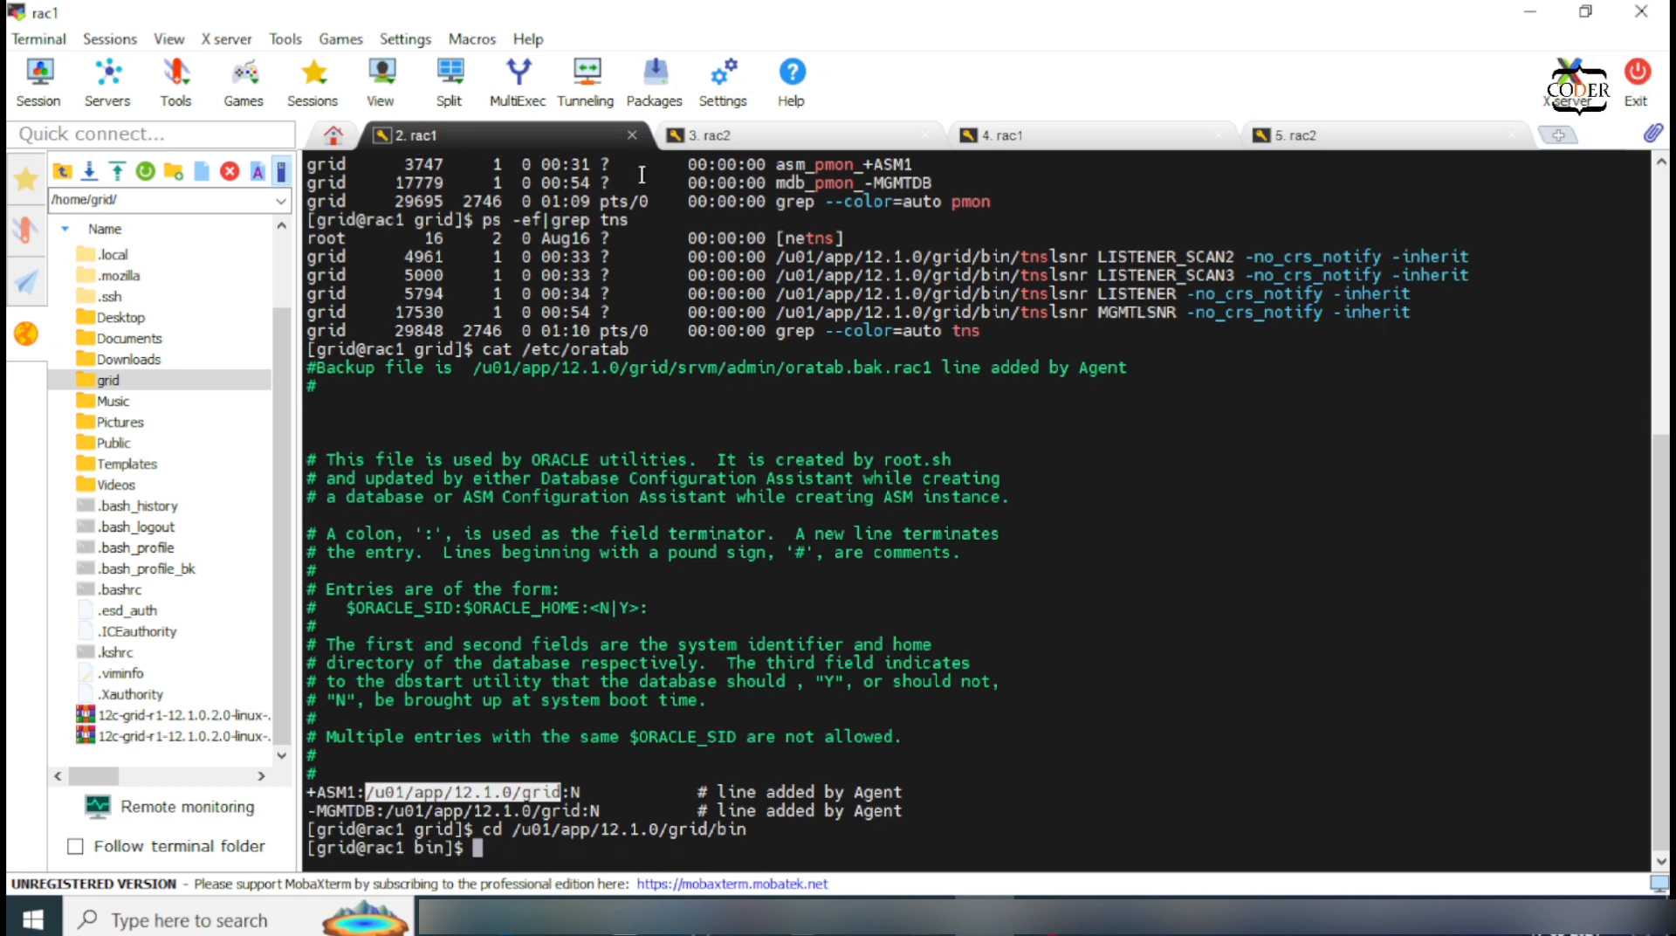
{"action": "type", "text": "crsctl stat res -t"}
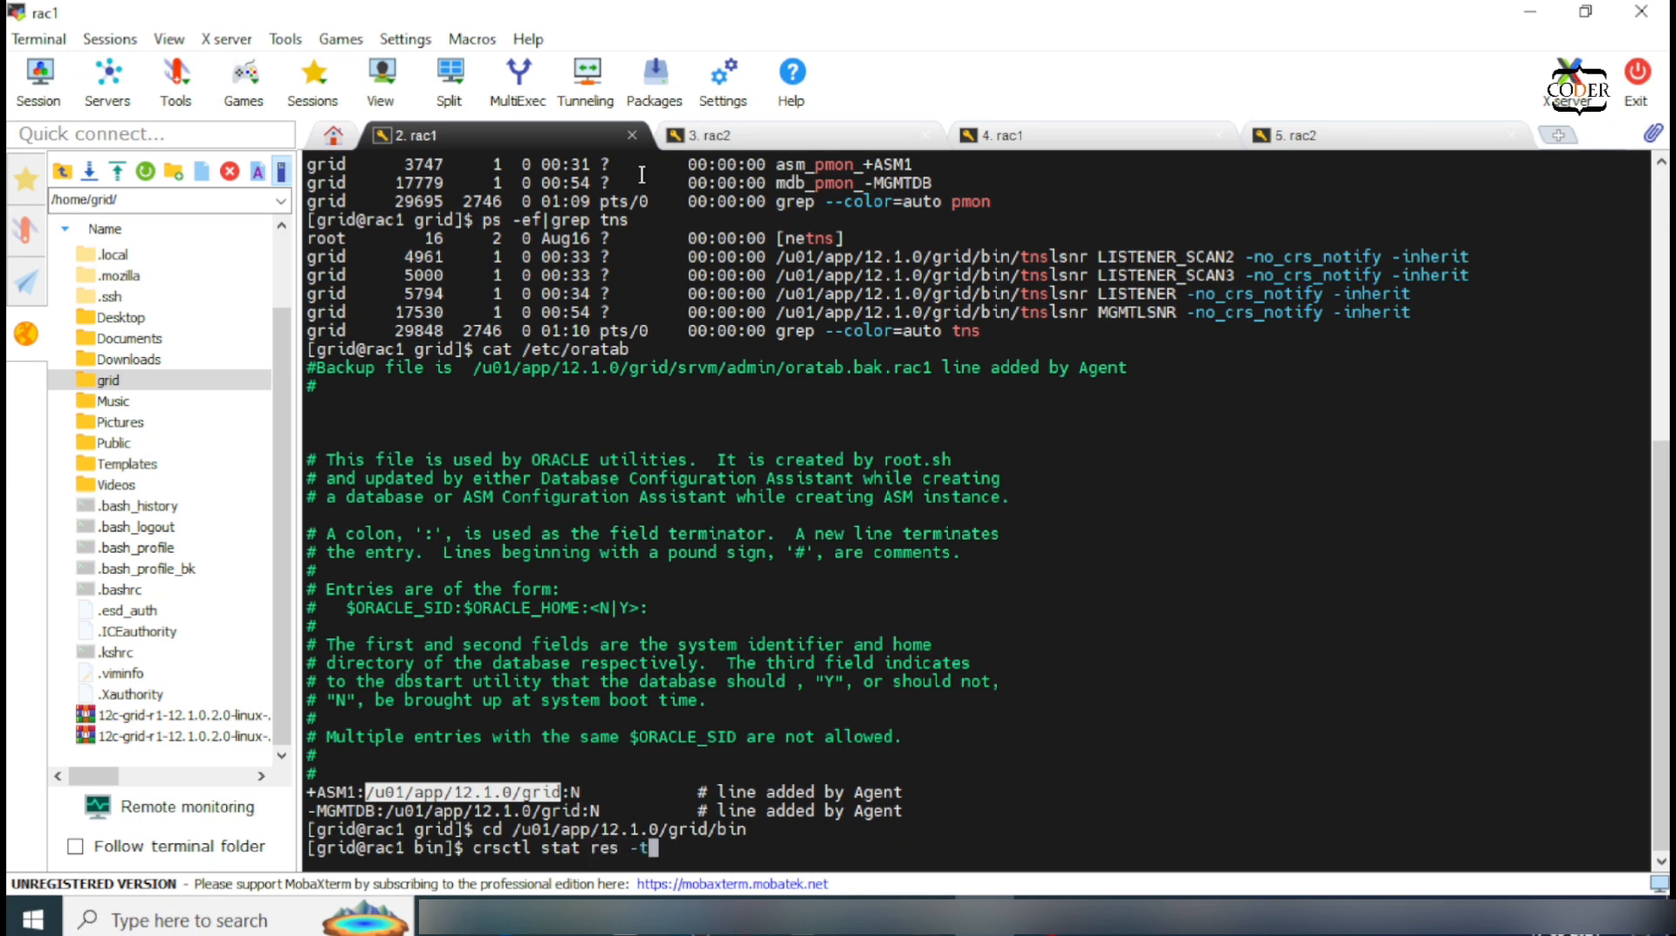
Step: Run crsctl stat res -t and review all local and cluster resources ONLINE on rac1 and rac2
{"action": "key", "text": "Return"}
{"action": "scroll", "coordinate": [642, 175], "scroll_direction": "up", "scroll_amount": 1}
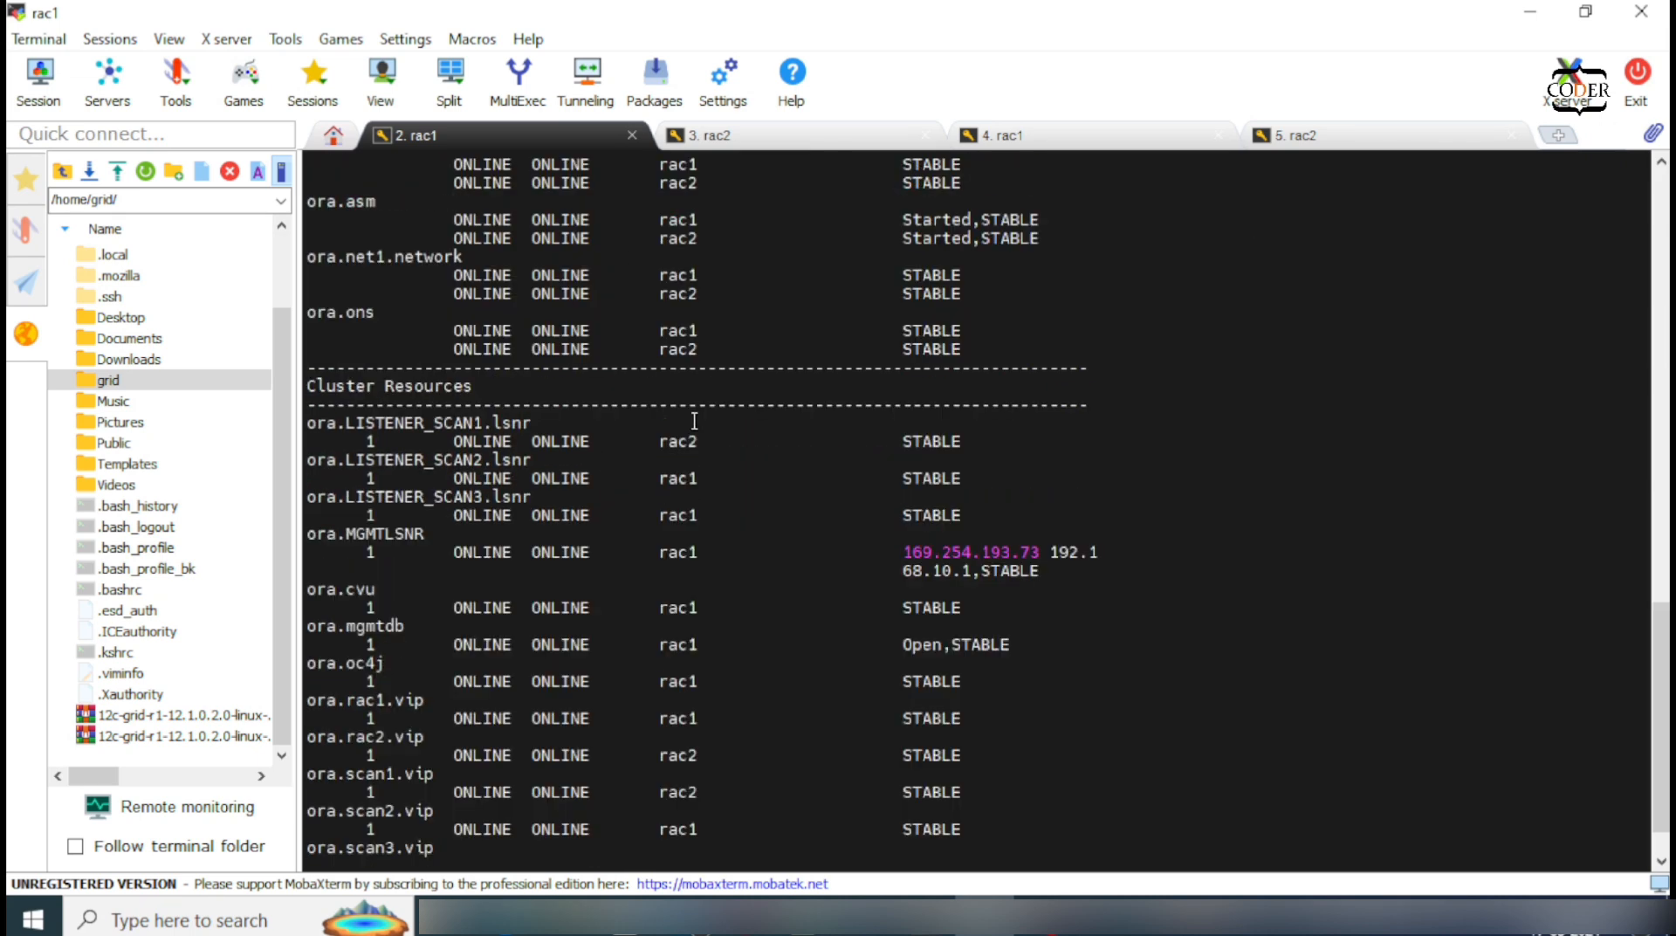
{"action": "scroll", "coordinate": [694, 421], "scroll_direction": "up", "scroll_amount": 6}
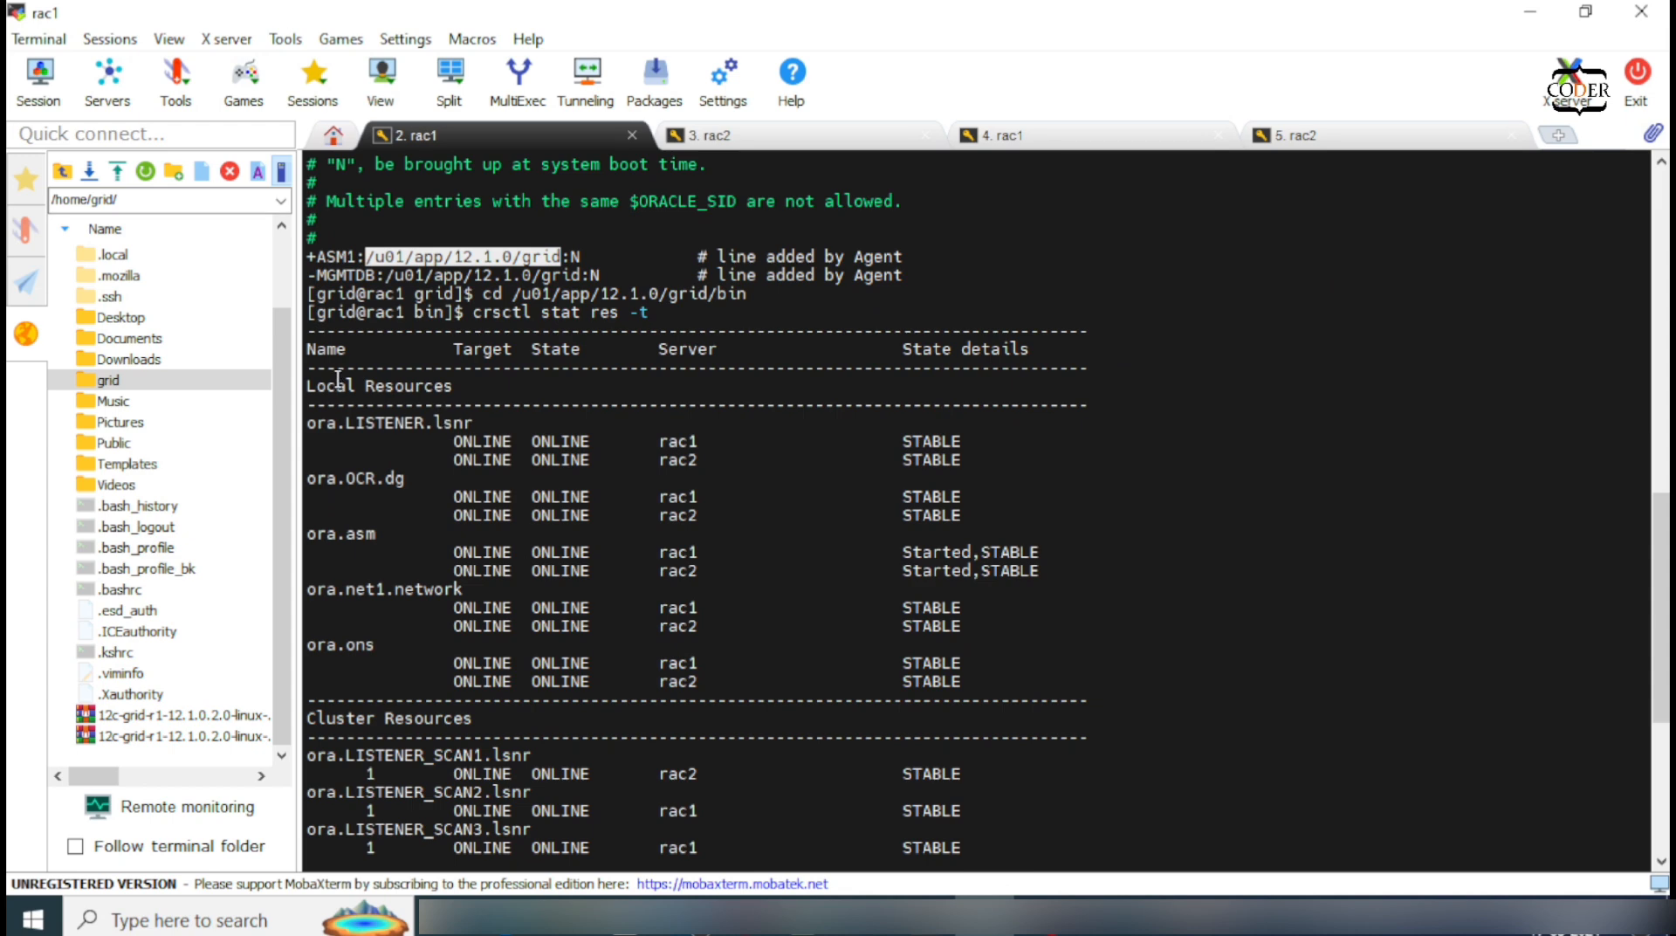
{"action": "left_click_drag", "start_coordinate": [312, 325], "coordinate": [916, 892]}
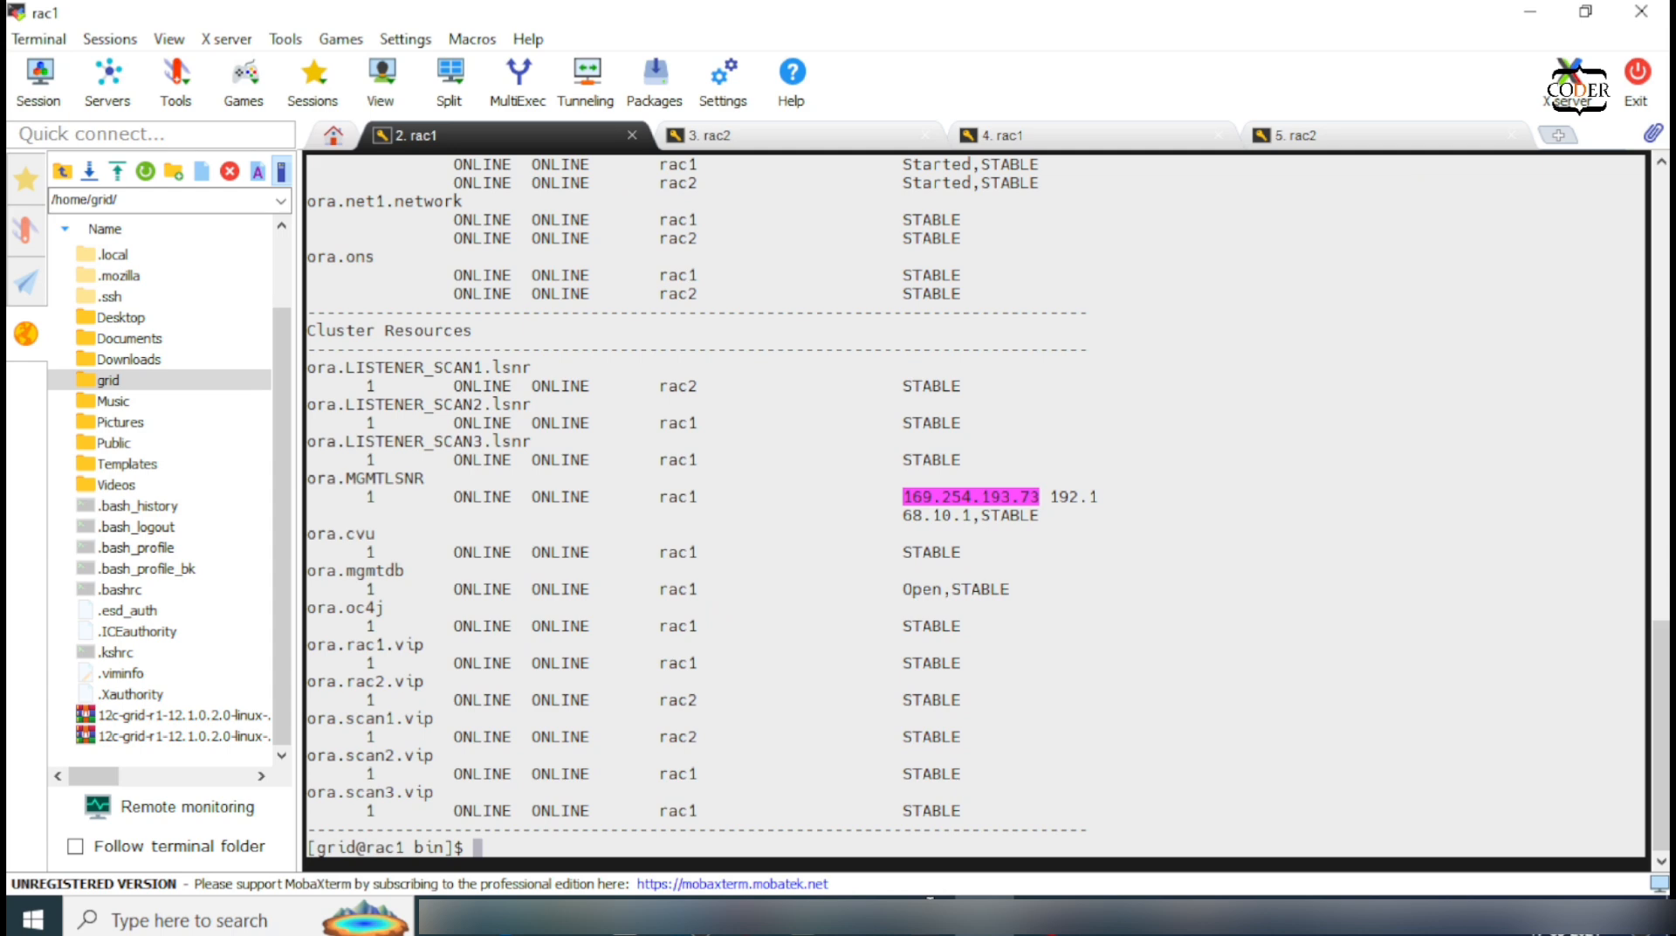
{"action": "left_click", "coordinate": [625, 730]}
{"action": "scroll", "coordinate": [623, 734], "scroll_direction": "up", "scroll_amount": 5}
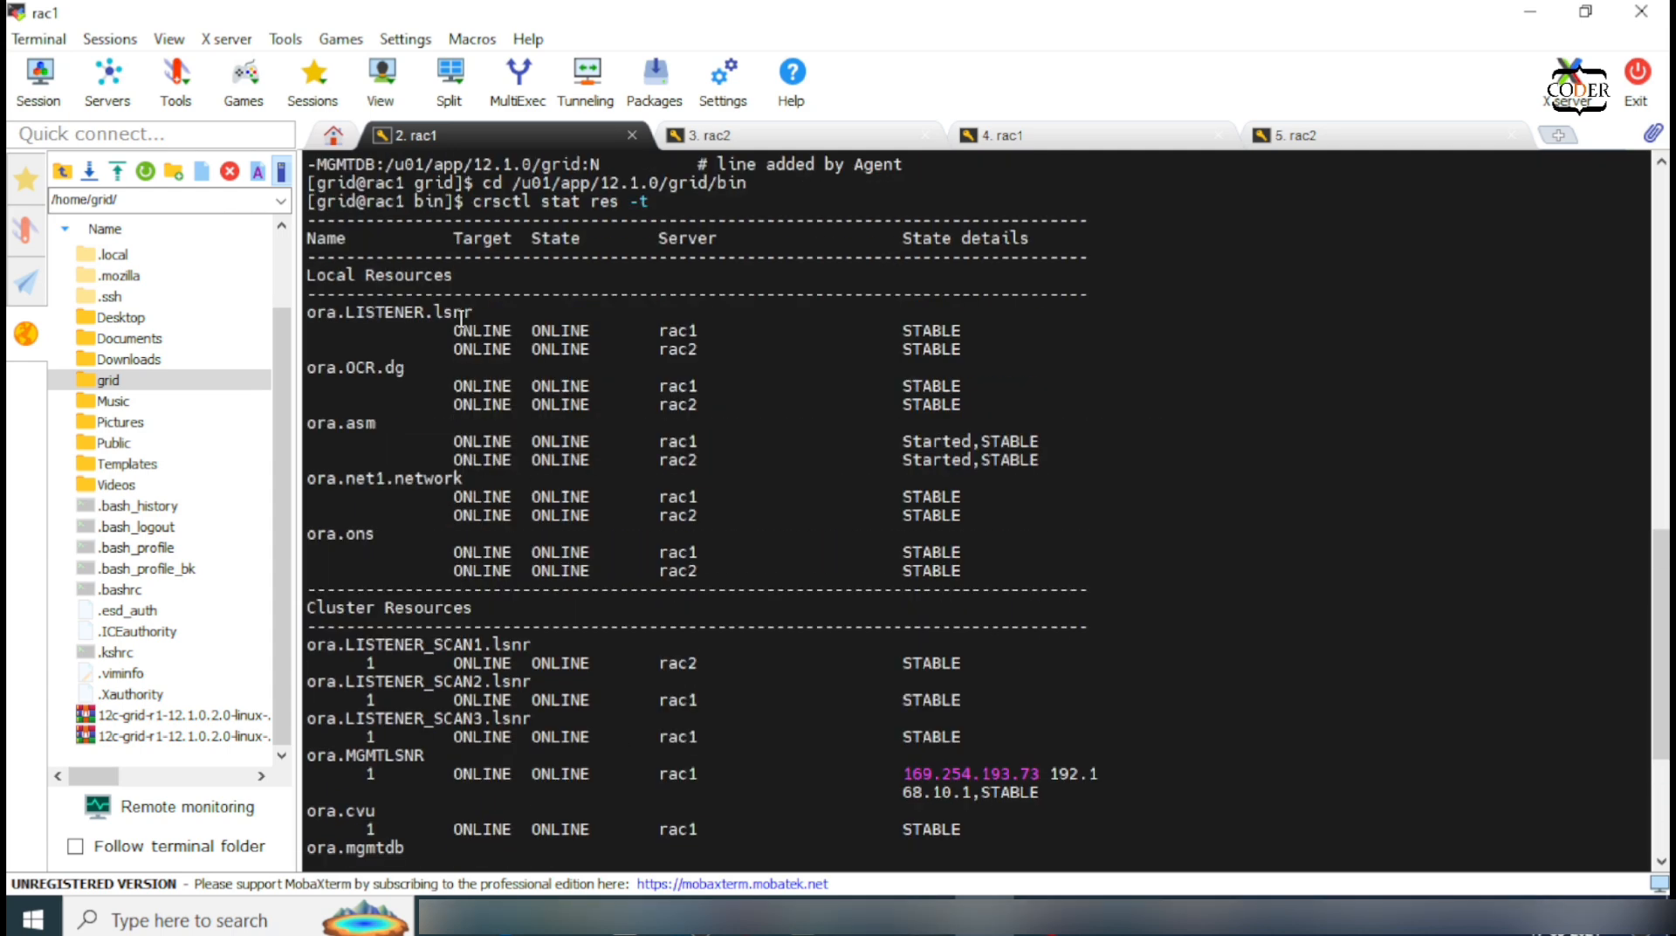
{"action": "left_click_drag", "start_coordinate": [460, 319], "coordinate": [654, 891]}
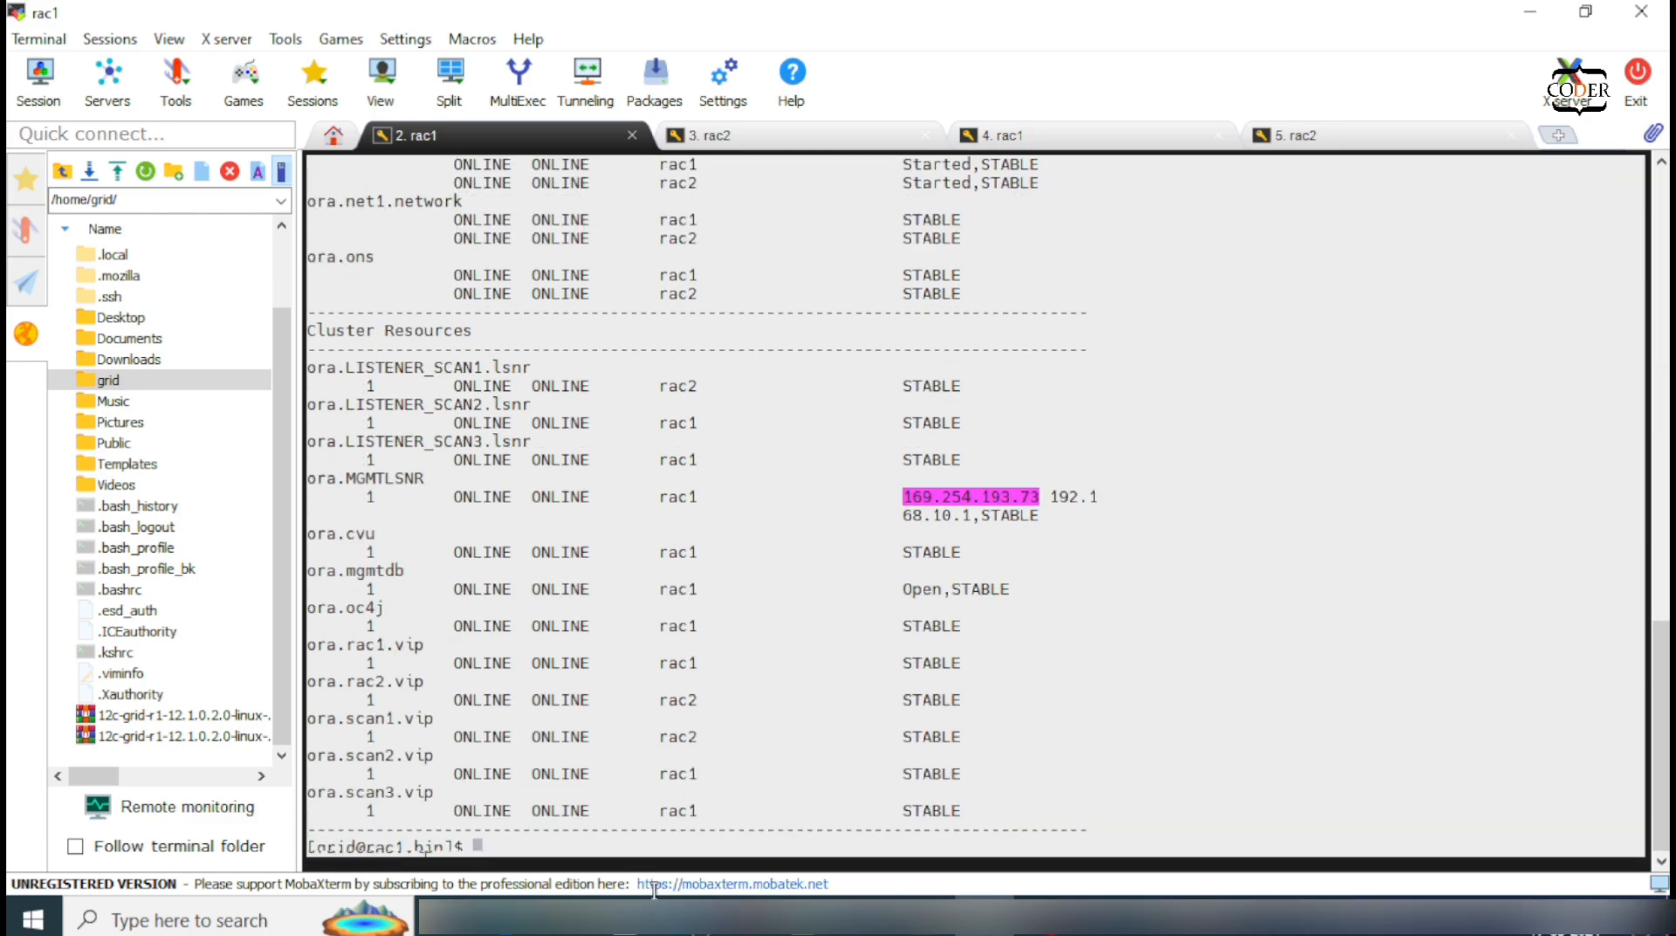